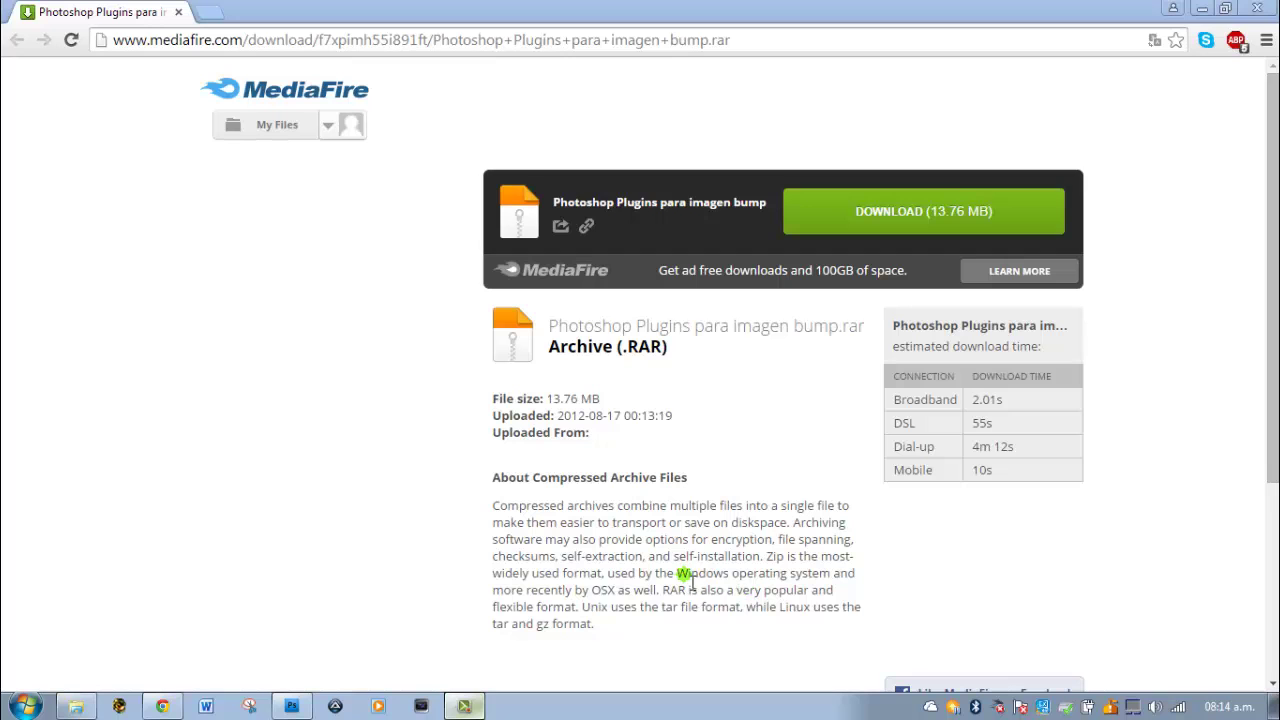
Open the bitmaps folder on the desktop and examine the archrock_normal.tif normal map up close.
{"action": "left_click", "coordinate": [84, 705]}
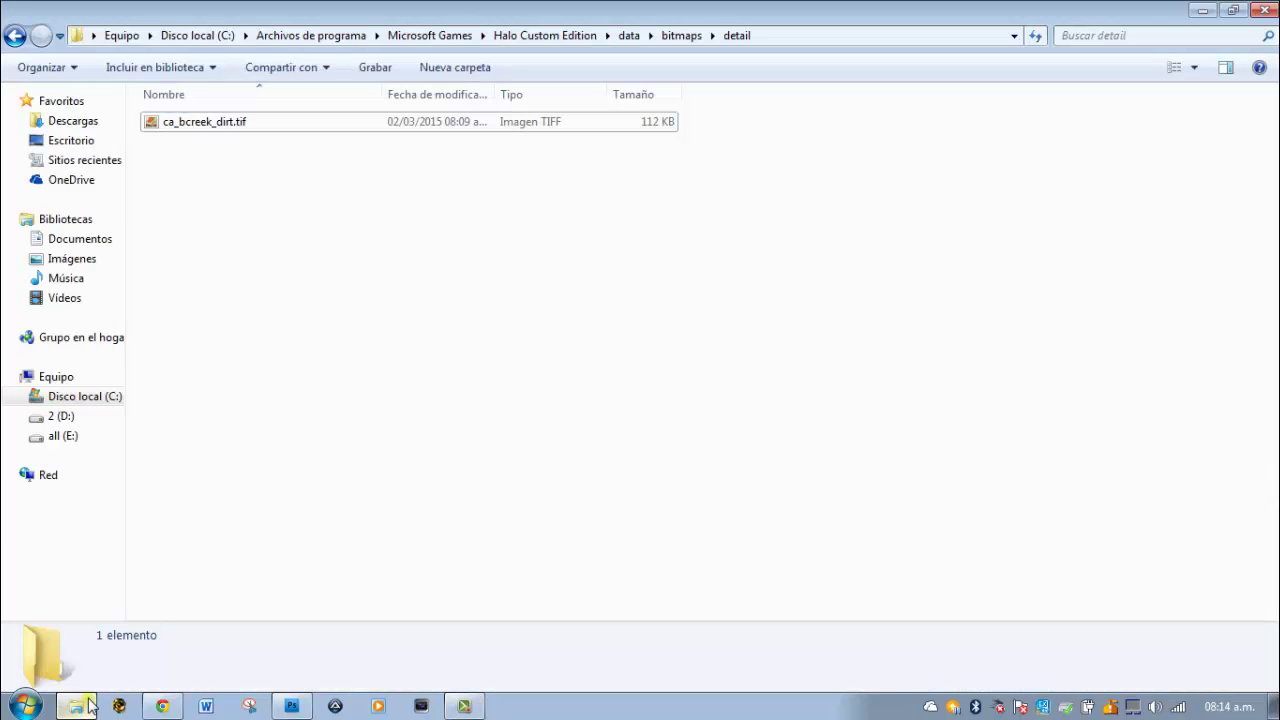
{"action": "left_click", "coordinate": [84, 705]}
{"action": "left_click", "coordinate": [1274, 705]}
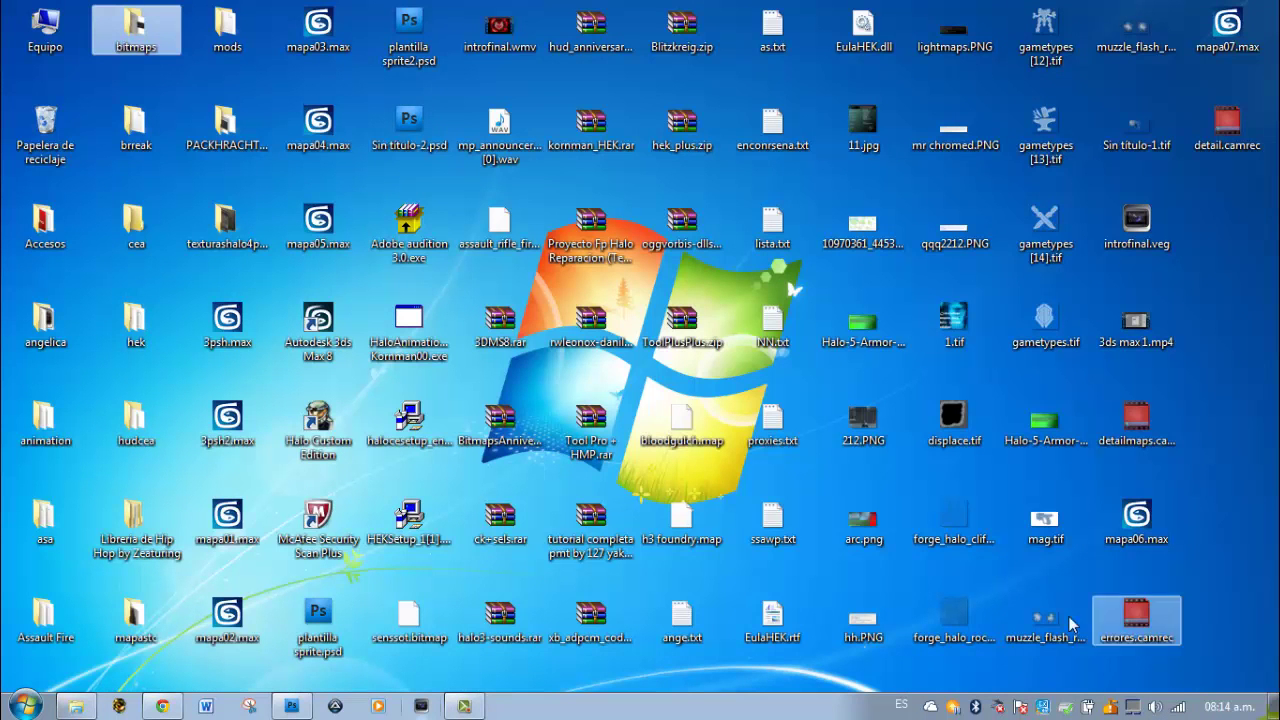
{"action": "double_click", "coordinate": [136, 30]}
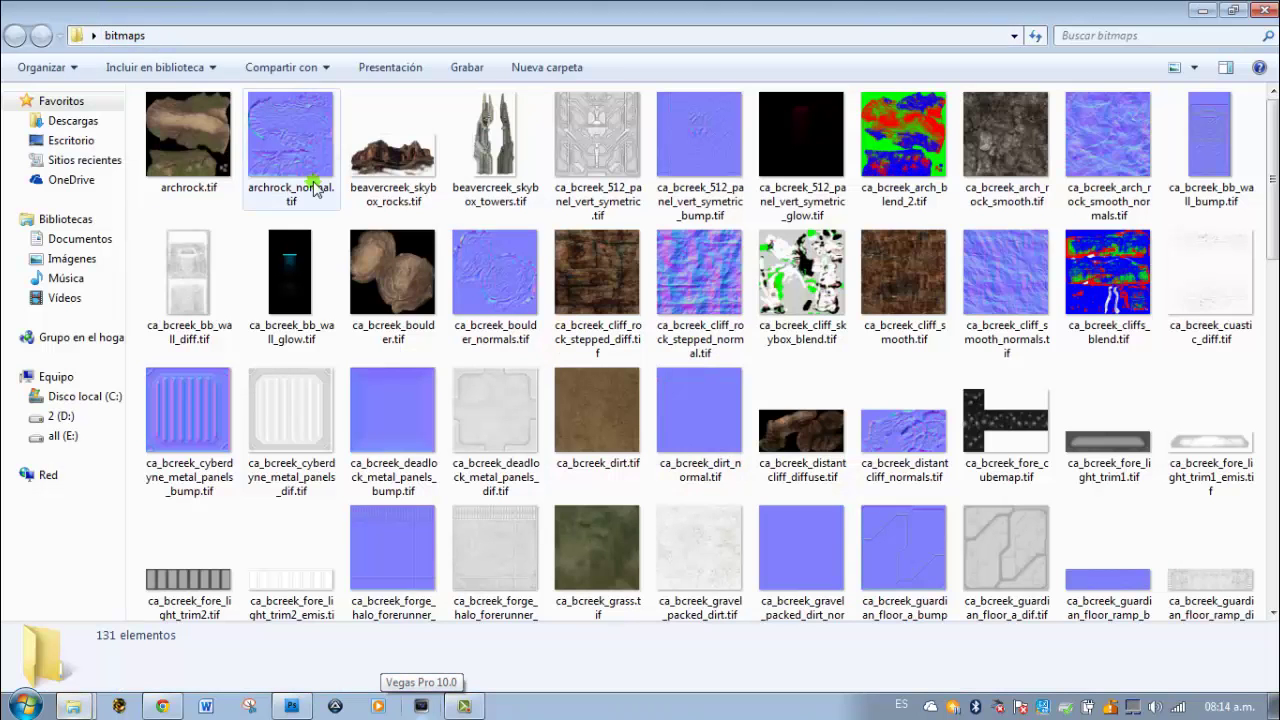
{"action": "double_click", "coordinate": [313, 190]}
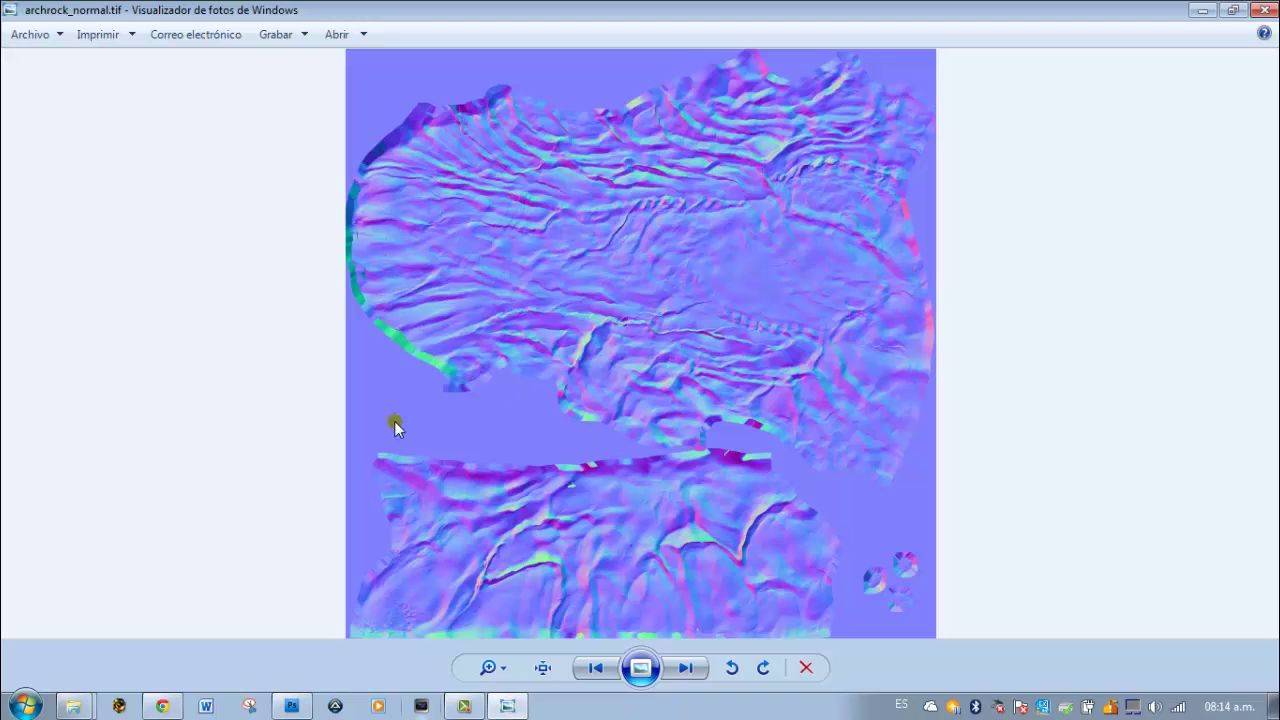
{"action": "scroll", "coordinate": [742, 218], "scroll_direction": "up", "scroll_amount": 3}
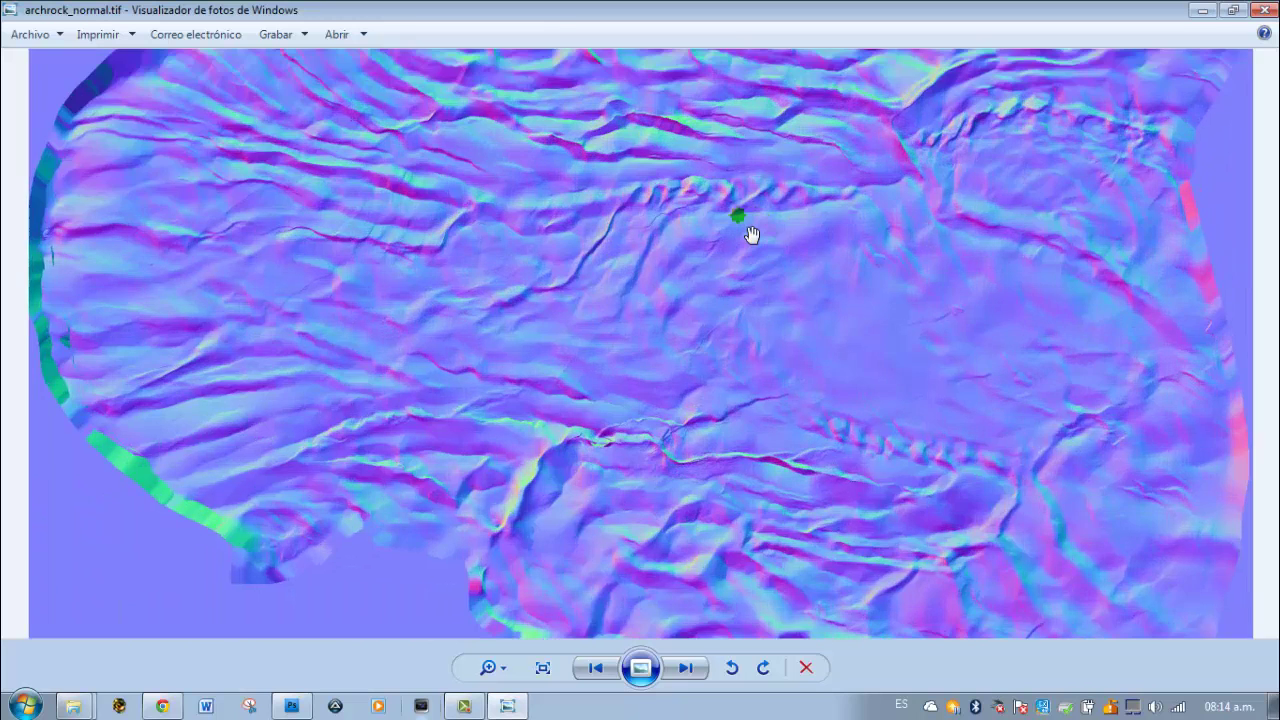
{"action": "scroll", "coordinate": [738, 215], "scroll_direction": "down", "scroll_amount": 3}
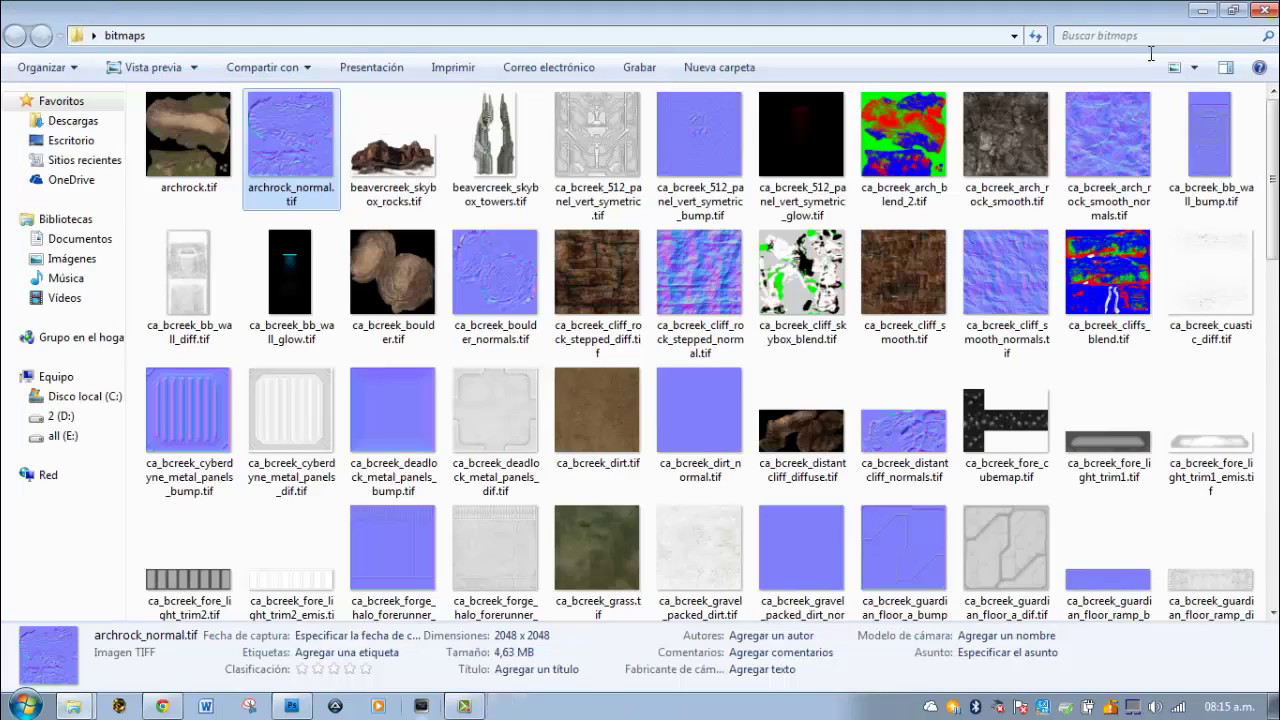
{"action": "left_click", "coordinate": [1265, 10]}
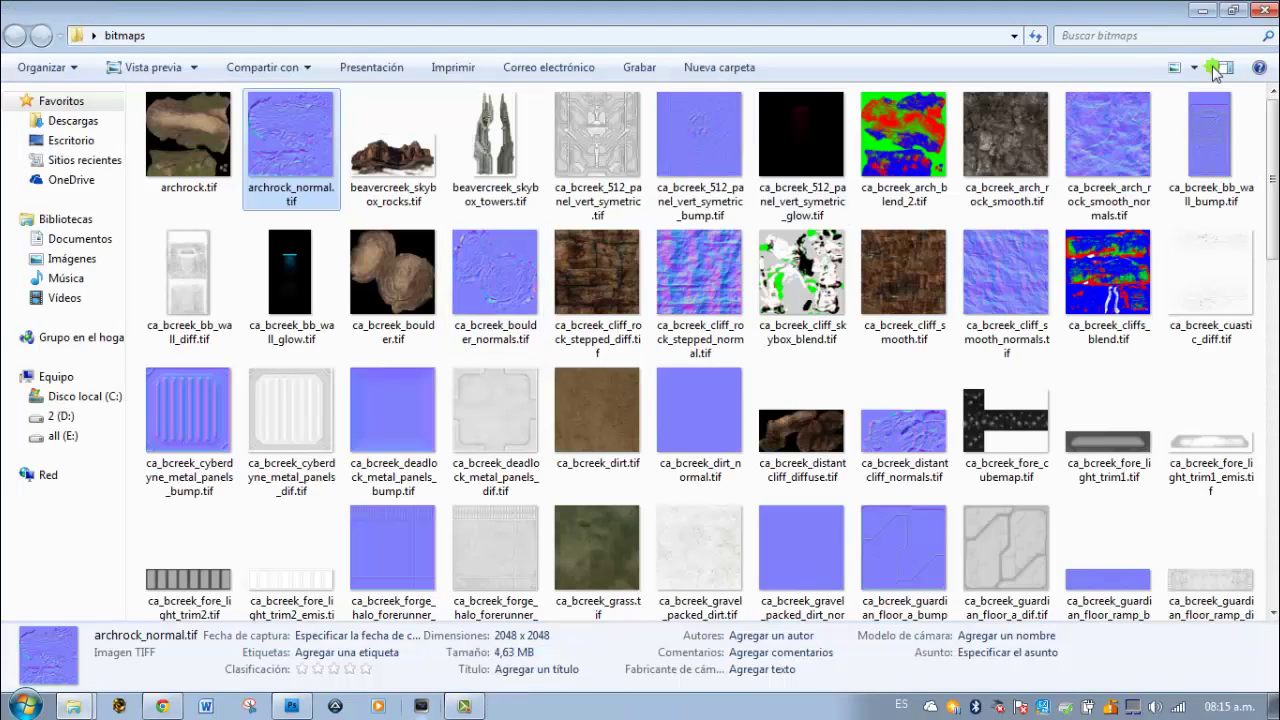
Open local disk C: in the file explorer and return to the plug-in download page in Chrome.
{"action": "left_click", "coordinate": [112, 378]}
{"action": "left_click", "coordinate": [112, 397]}
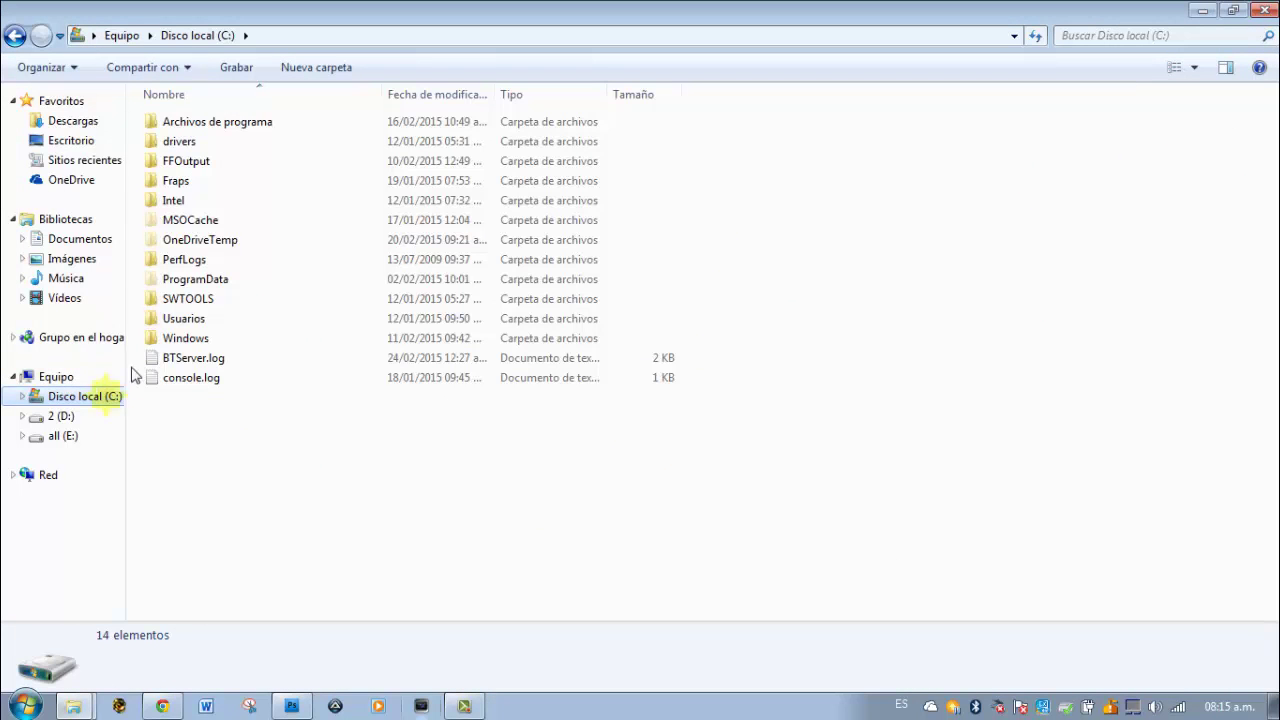
{"action": "left_click", "coordinate": [162, 705]}
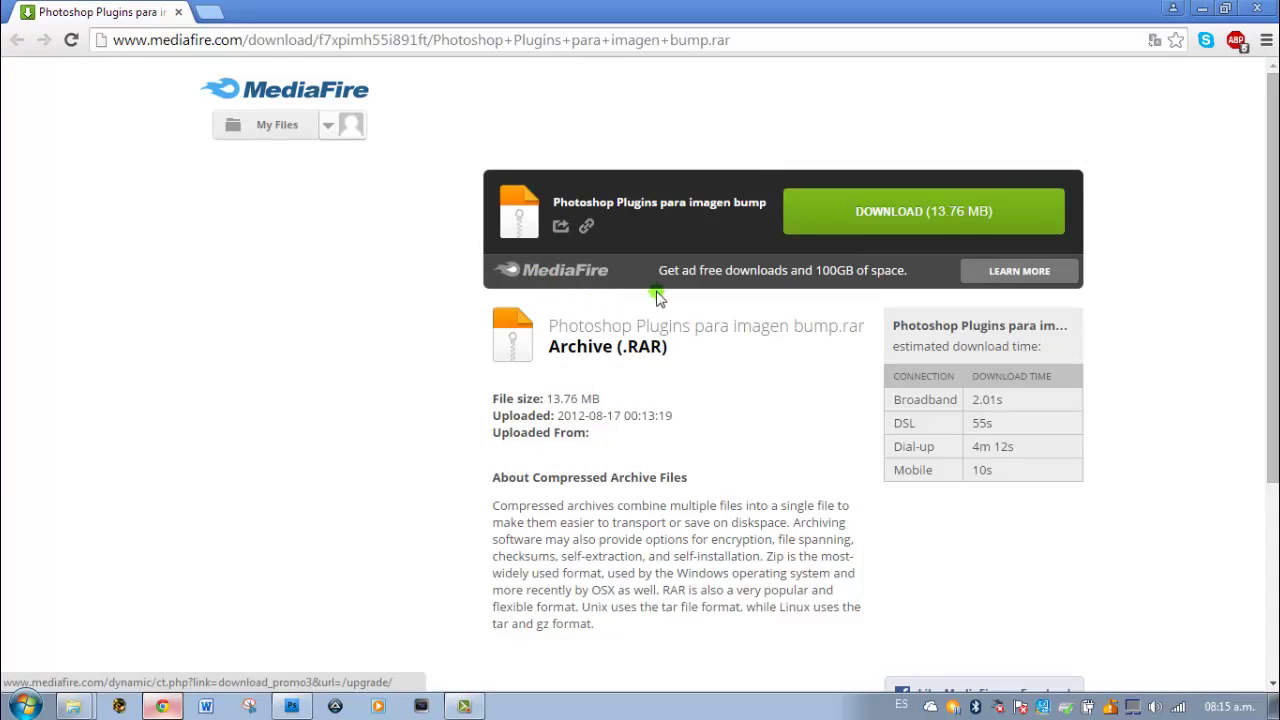
{"action": "left_click", "coordinate": [813, 224]}
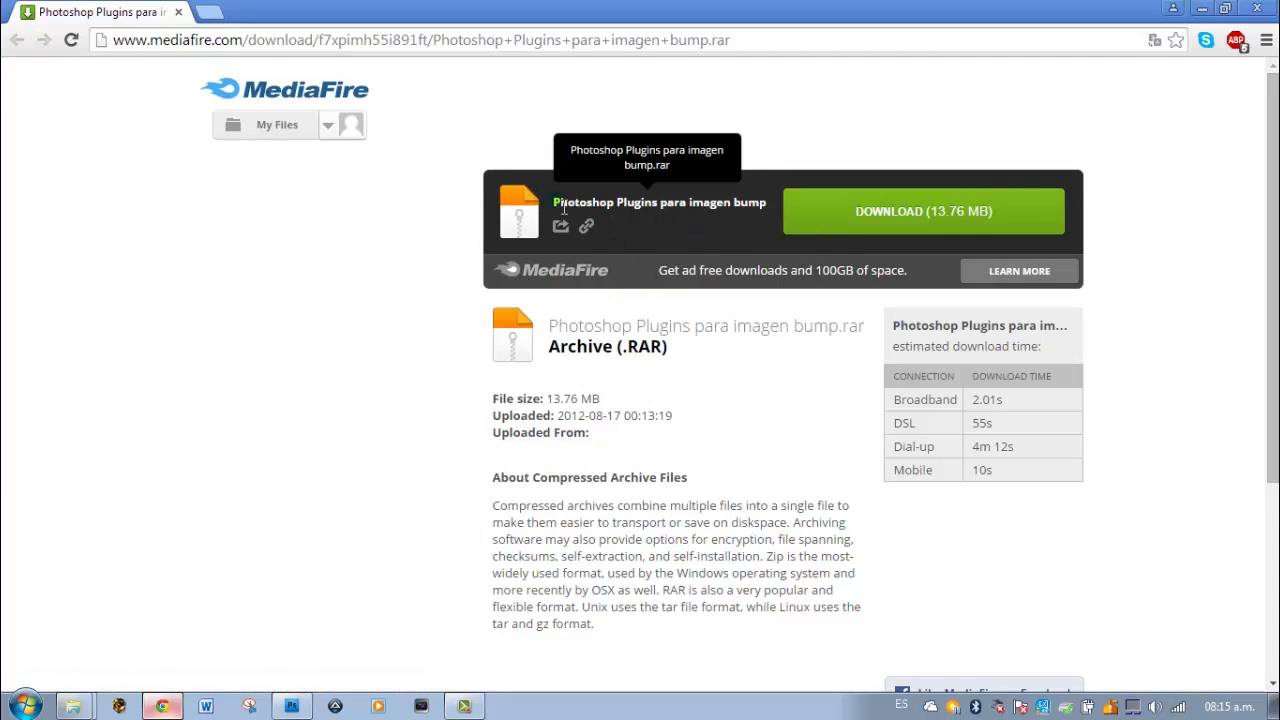
Switch to Photoshop, close the ca_bcreek_dirt.tif image and return to the download page.
{"action": "left_click", "coordinate": [287, 704]}
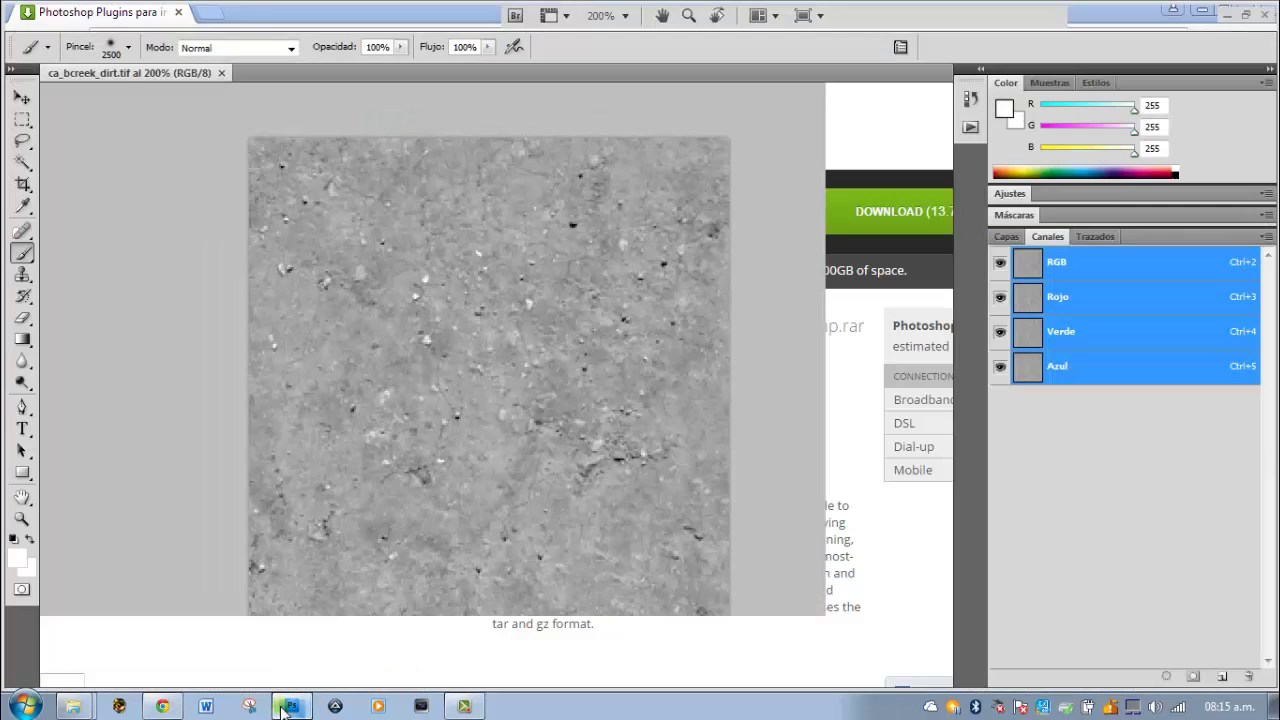
{"action": "left_click", "coordinate": [285, 708]}
{"action": "left_click", "coordinate": [287, 707]}
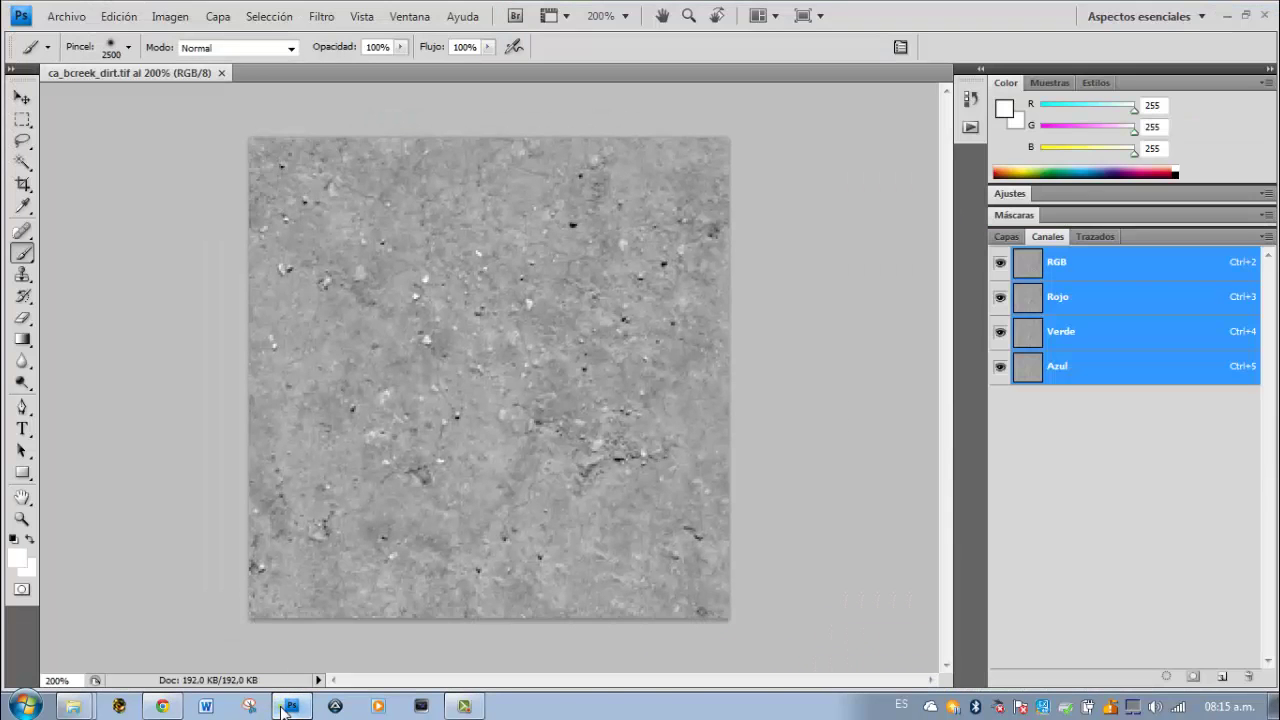
{"action": "left_click", "coordinate": [287, 707]}
{"action": "left_click", "coordinate": [286, 707]}
{"action": "left_click", "coordinate": [221, 74]}
{"action": "left_click", "coordinate": [290, 706]}
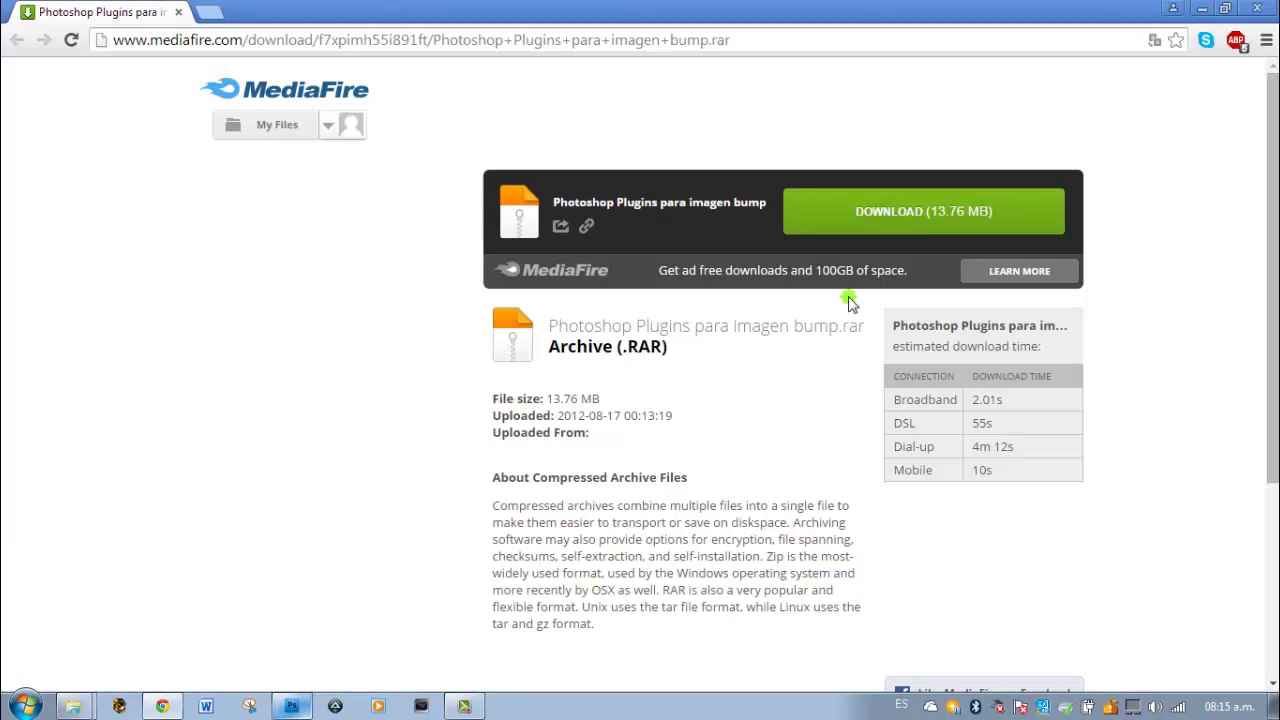
Download Photoshop Plugins para imagen bump.rar and open the archive from its download folder.
{"action": "left_click", "coordinate": [880, 222]}
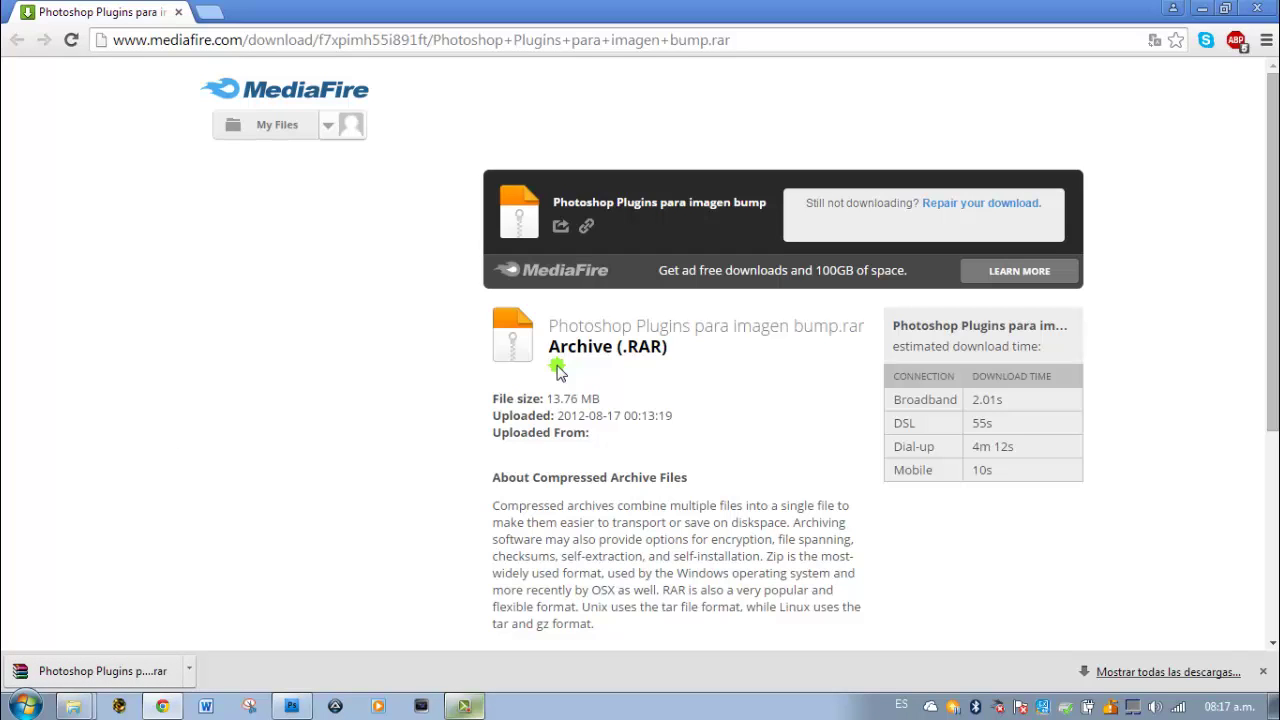
{"action": "left_click", "coordinate": [187, 673]}
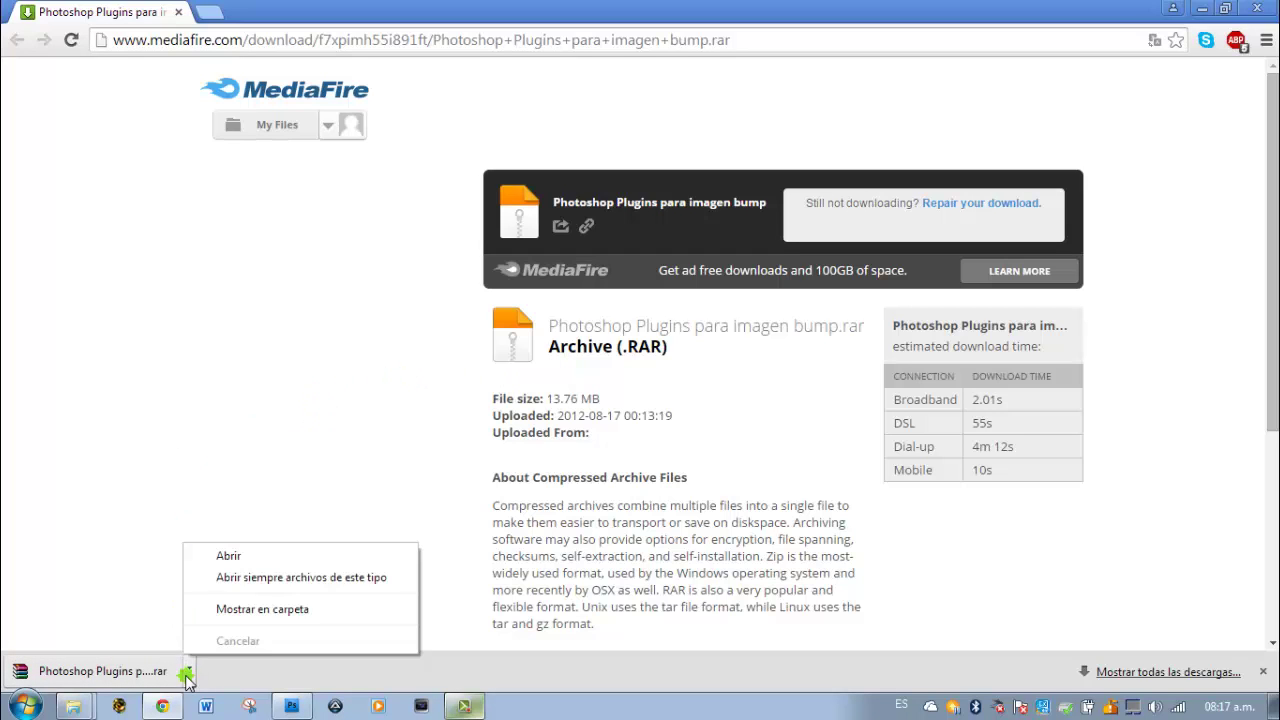
{"action": "left_click", "coordinate": [262, 609]}
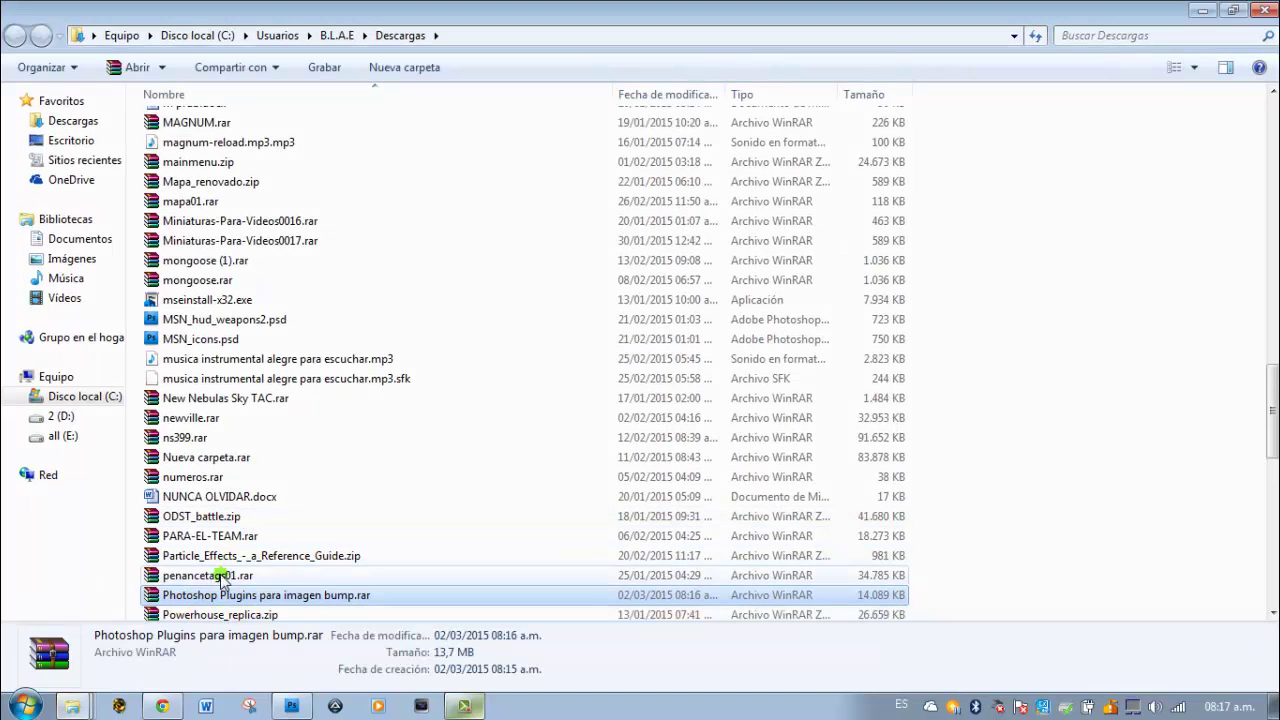
{"action": "double_click", "coordinate": [212, 596]}
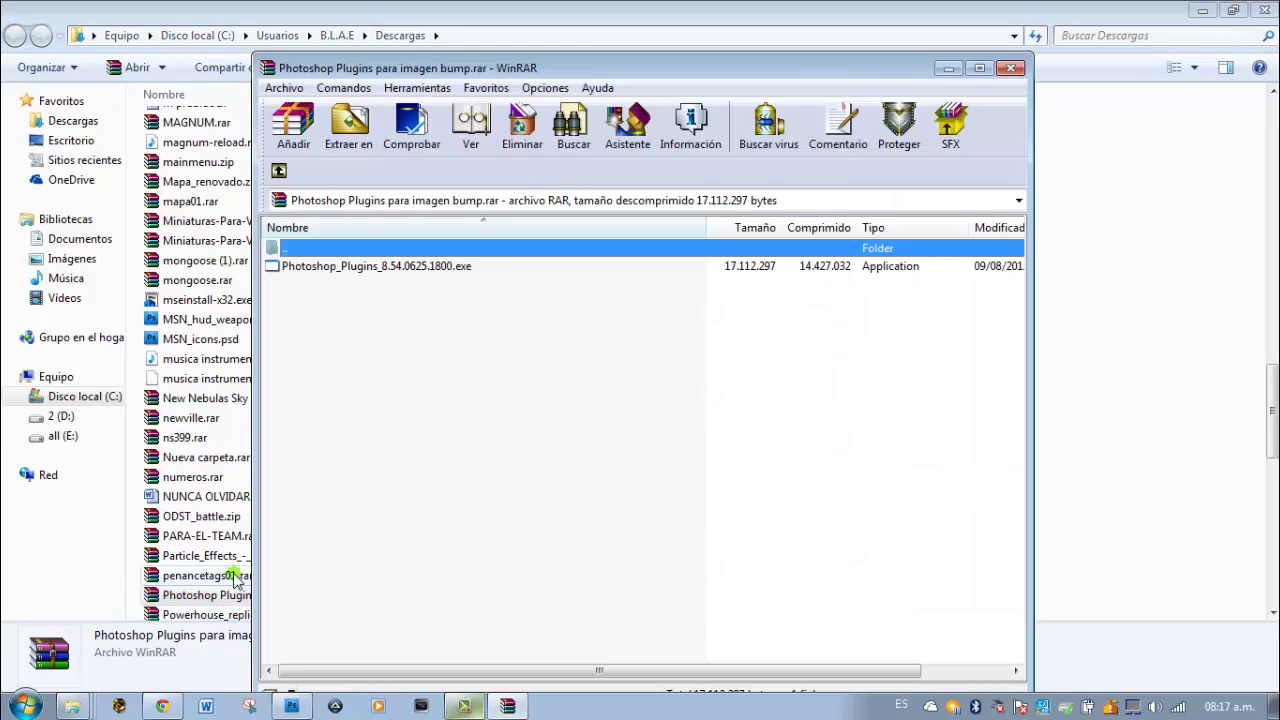
Close Photoshop, launch Photoshop_Plugins_8.54.0625.1800.exe from the archive and minimize the windows covering the desktop.
{"action": "left_click", "coordinate": [291, 706]}
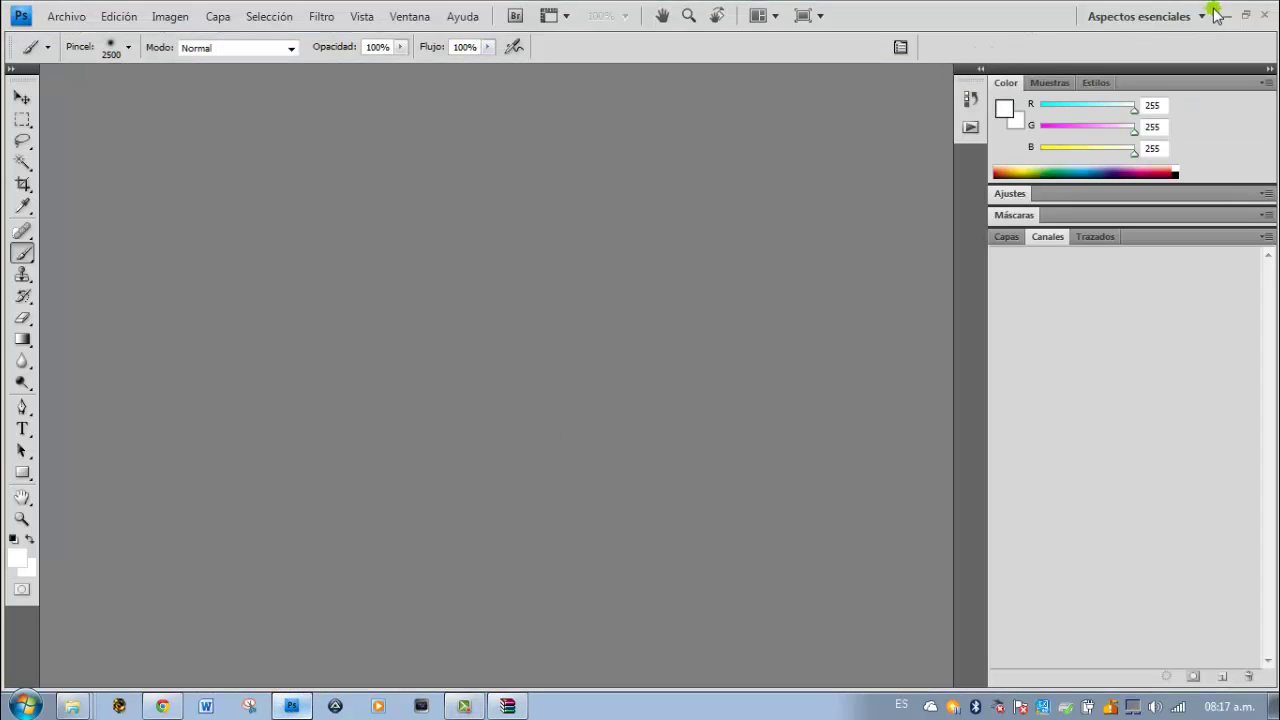
{"action": "left_click", "coordinate": [1222, 14]}
{"action": "double_click", "coordinate": [385, 266]}
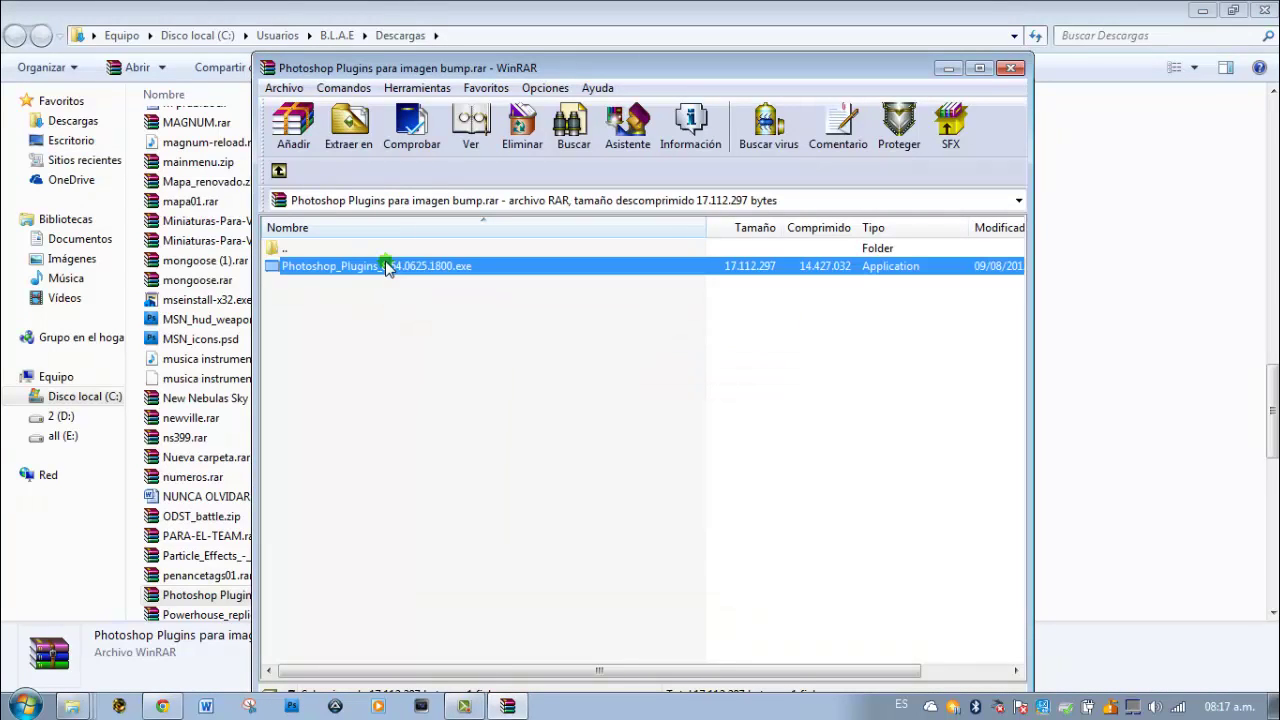
{"action": "left_click", "coordinate": [949, 67]}
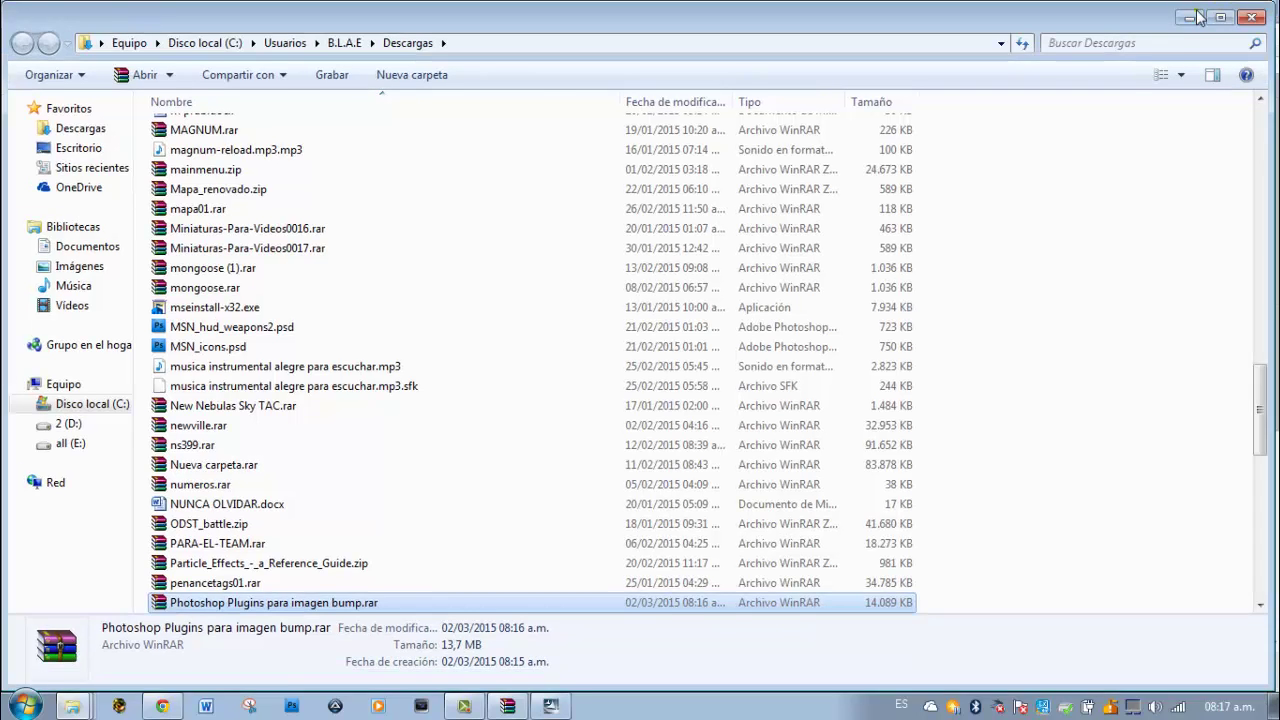
{"action": "left_click", "coordinate": [1201, 12]}
{"action": "left_click", "coordinate": [1201, 12]}
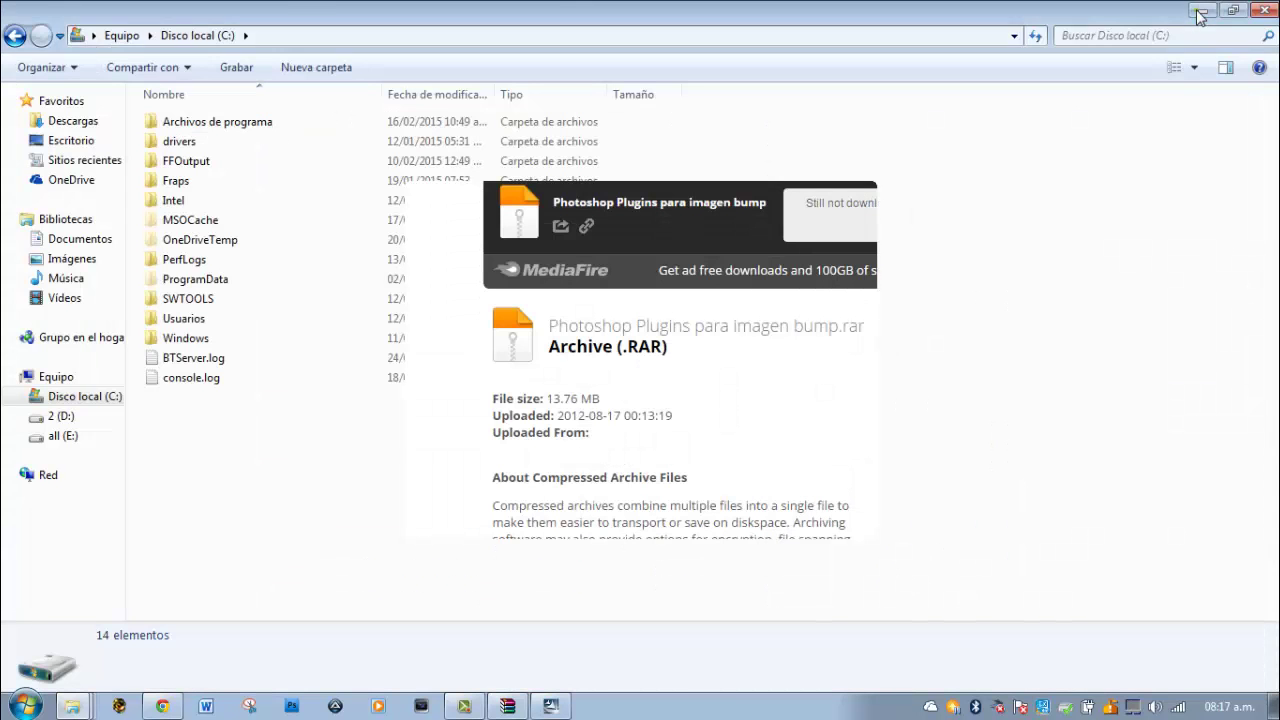
{"action": "left_click", "coordinate": [1201, 14]}
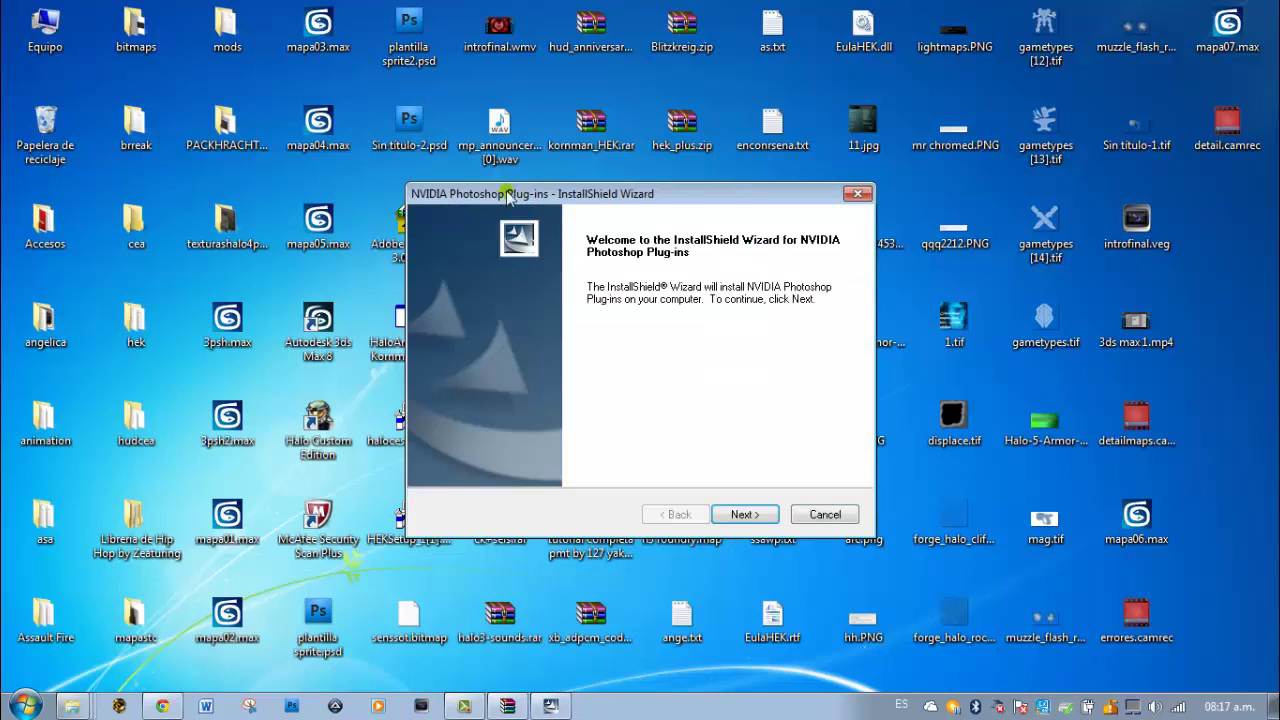
Accept the NVIDIA plug-ins license agreement and complete the registration without an email, declining developer news.
{"action": "left_click", "coordinate": [745, 517]}
{"action": "left_click", "coordinate": [578, 446]}
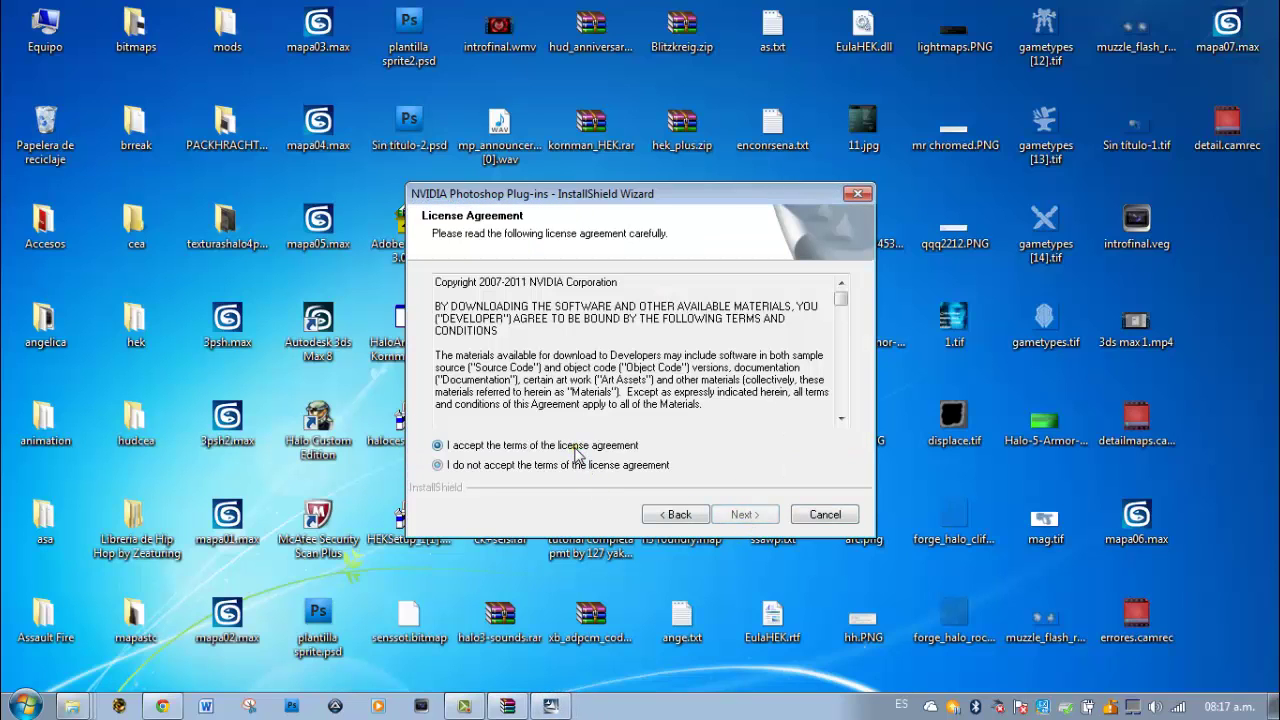
{"action": "left_click", "coordinate": [741, 516]}
{"action": "left_click", "coordinate": [742, 516]}
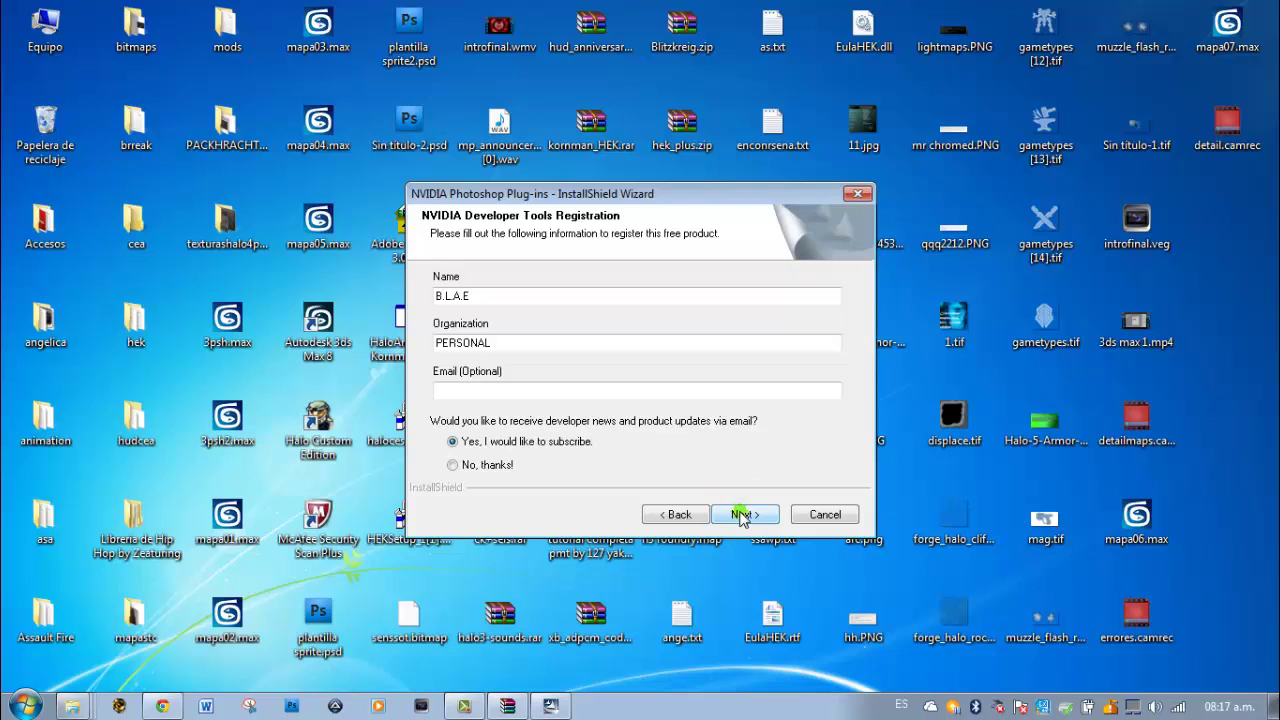
{"action": "left_click", "coordinate": [790, 425]}
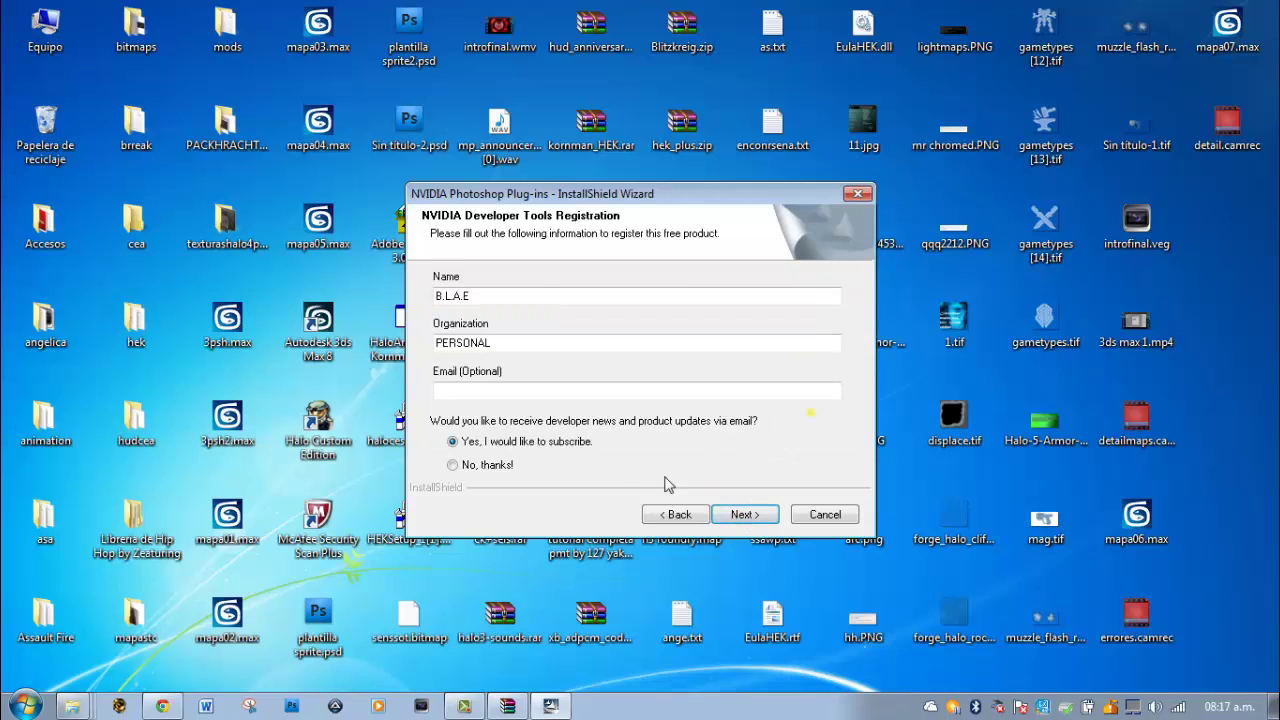
{"action": "left_click", "coordinate": [506, 393]}
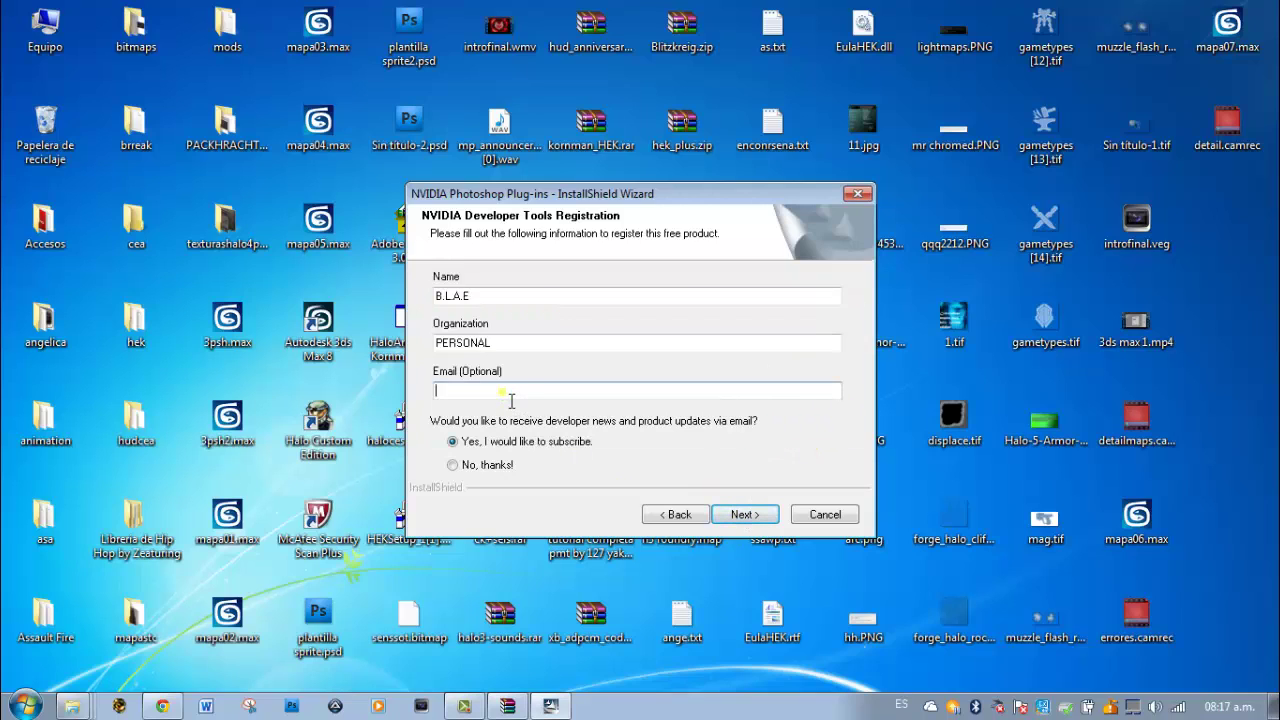
{"action": "left_click", "coordinate": [486, 465]}
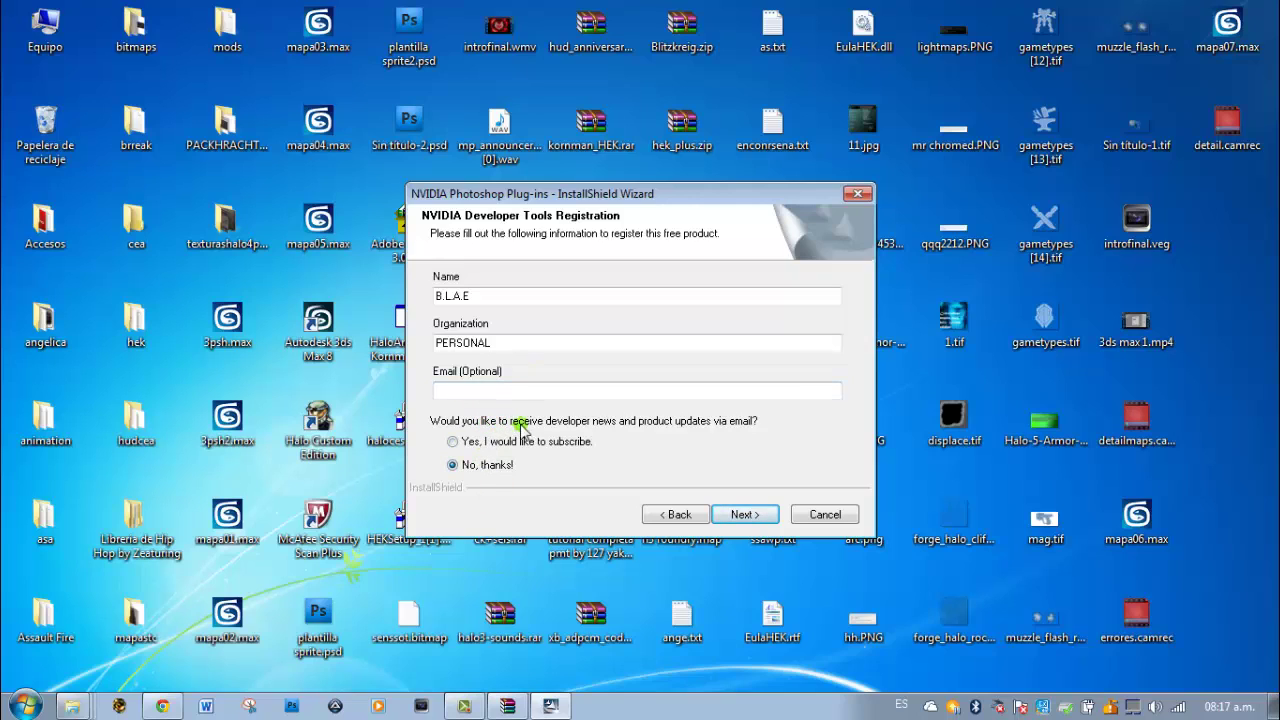
{"action": "left_click", "coordinate": [746, 515]}
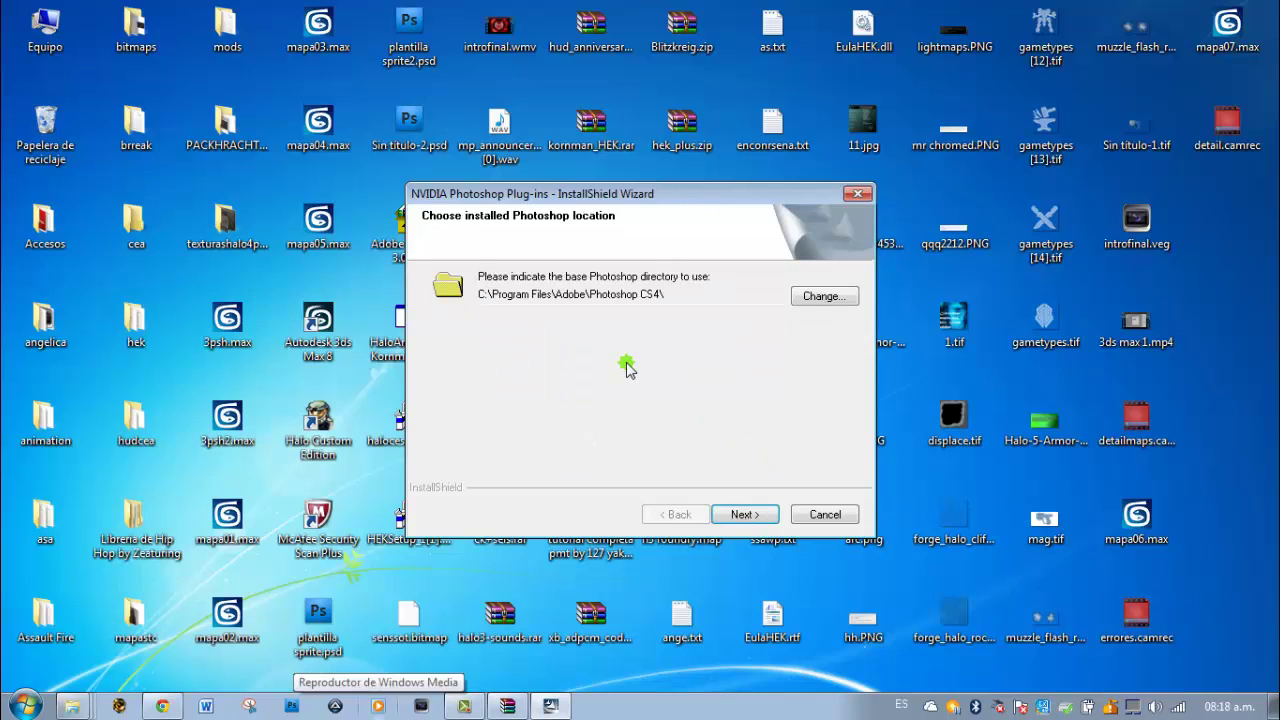
Install the plug-ins using the C:\Program Files\Adobe\Photoshop CS4\ base directory and relaunch Photoshop.
{"action": "left_click", "coordinate": [745, 515]}
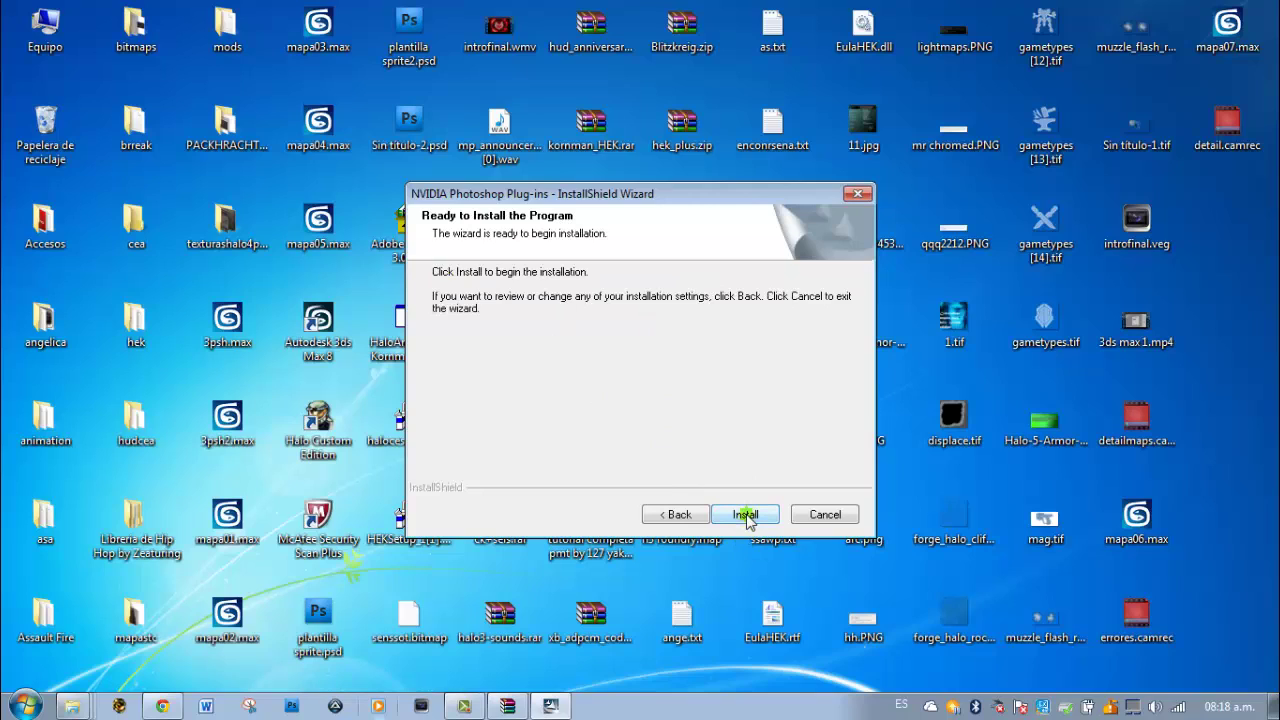
{"action": "left_click", "coordinate": [745, 515]}
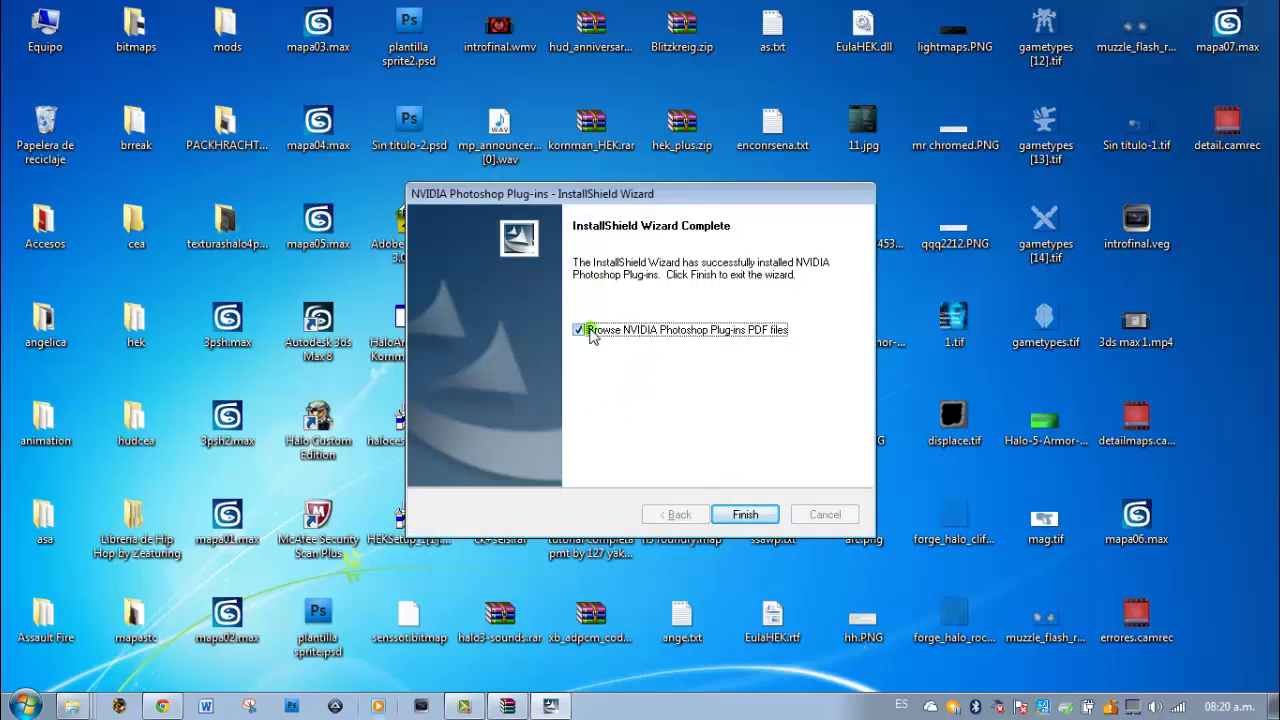
{"action": "left_click", "coordinate": [748, 515]}
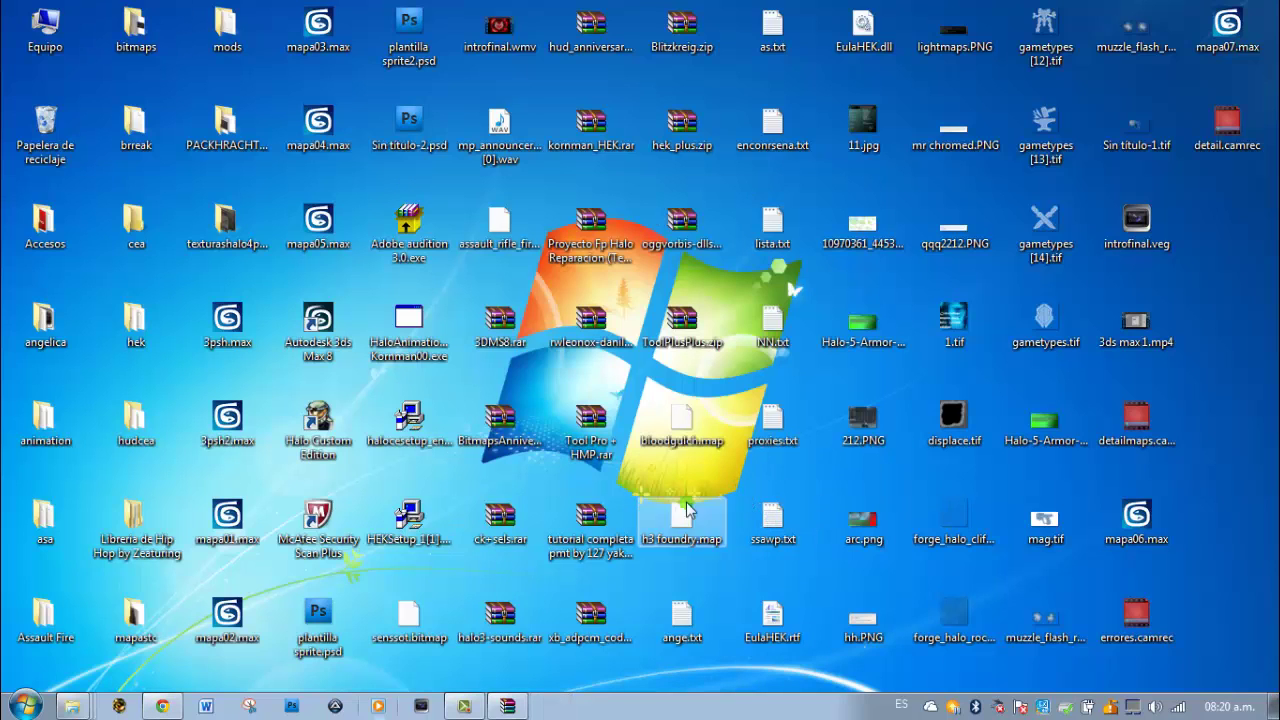
{"action": "left_click", "coordinate": [292, 706]}
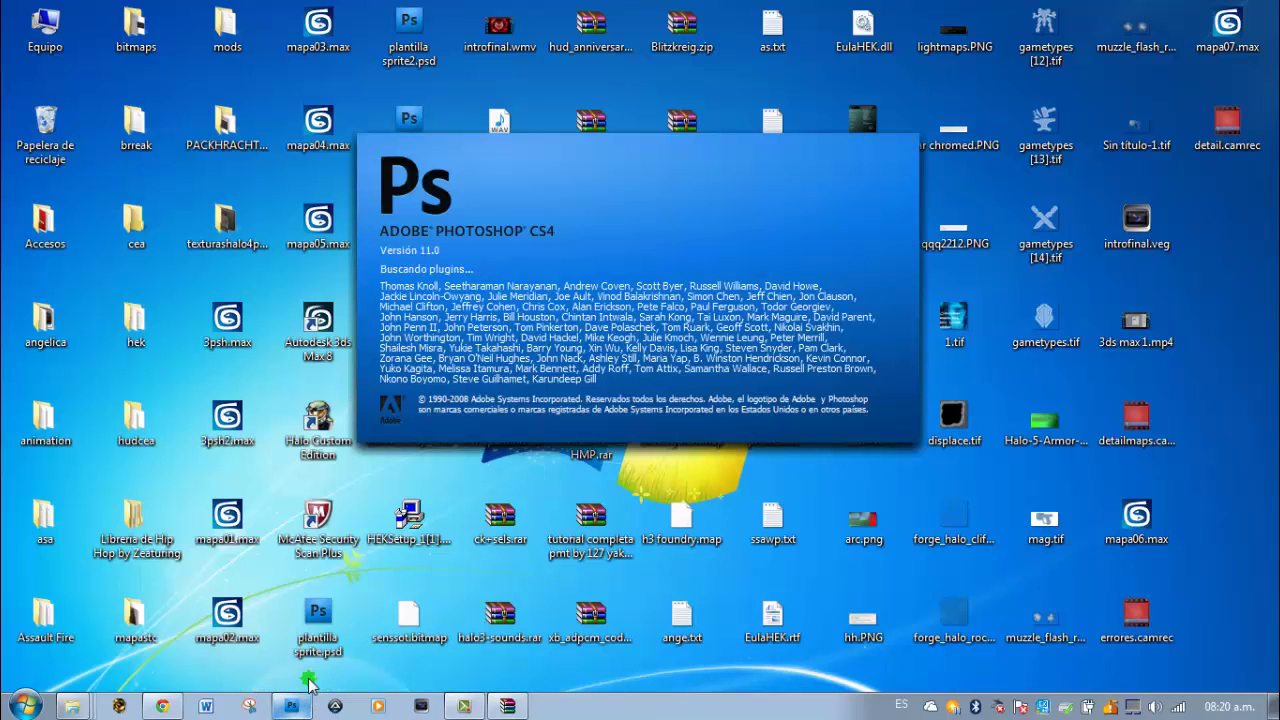
Switch to the Disco local (C:) folder window and browse to Microsoft Games\Halo Custom Edition\data\levels\basma\bitmaps.
{"action": "right_click", "coordinate": [72, 706]}
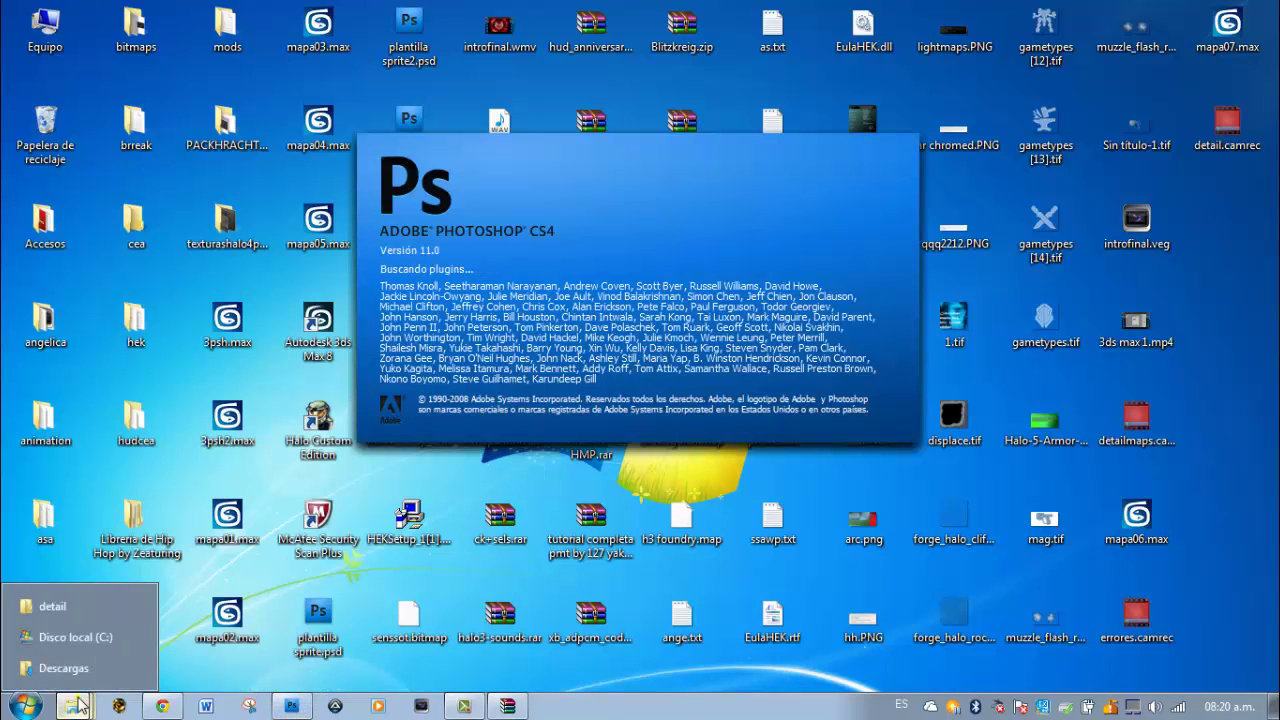
{"action": "left_click", "coordinate": [62, 641]}
{"action": "double_click", "coordinate": [258, 123]}
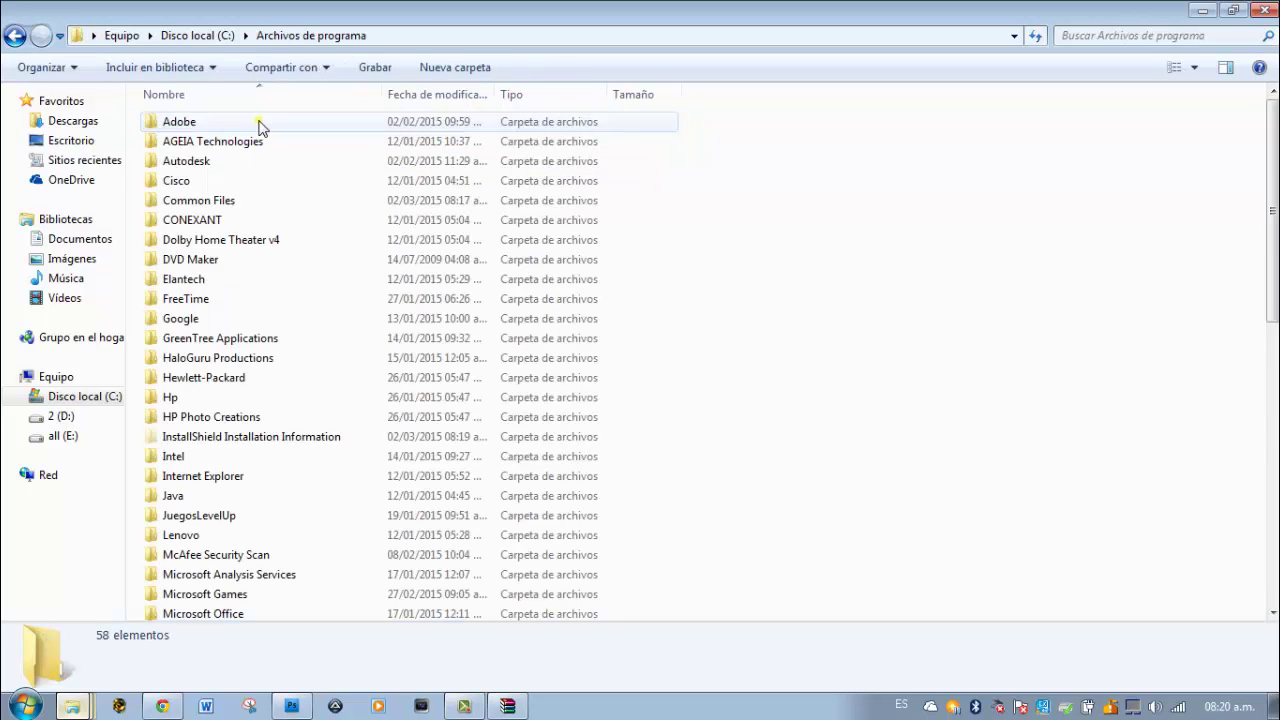
{"action": "scroll", "coordinate": [251, 120], "scroll_direction": "down", "scroll_amount": 5}
{"action": "double_click", "coordinate": [243, 312]}
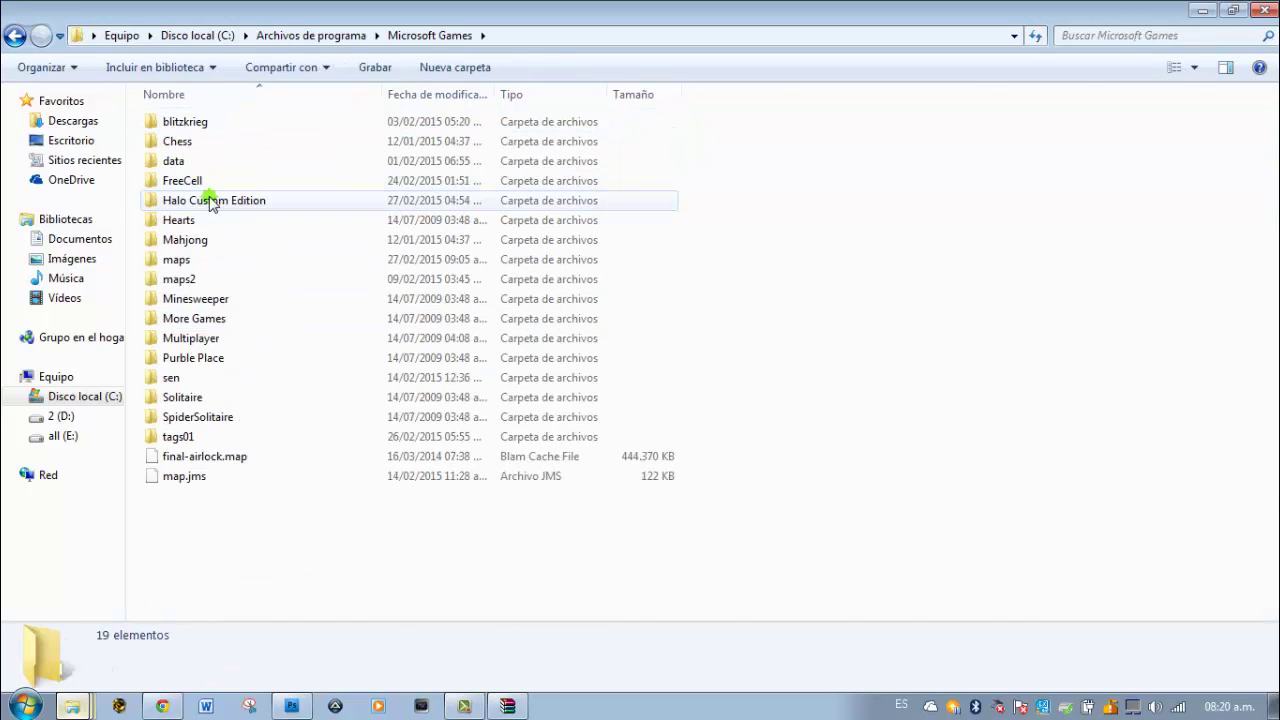
{"action": "double_click", "coordinate": [210, 200]}
{"action": "double_click", "coordinate": [497, 148]}
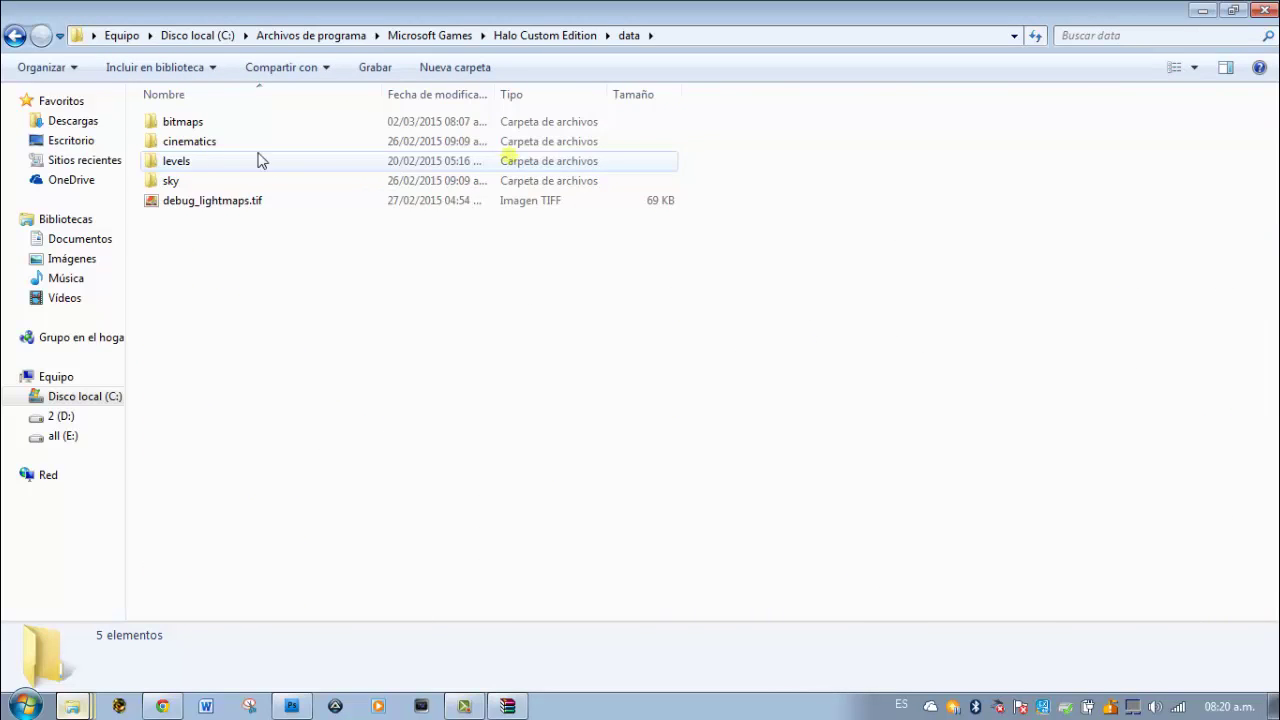
{"action": "left_click", "coordinate": [221, 120]}
{"action": "double_click", "coordinate": [208, 162]}
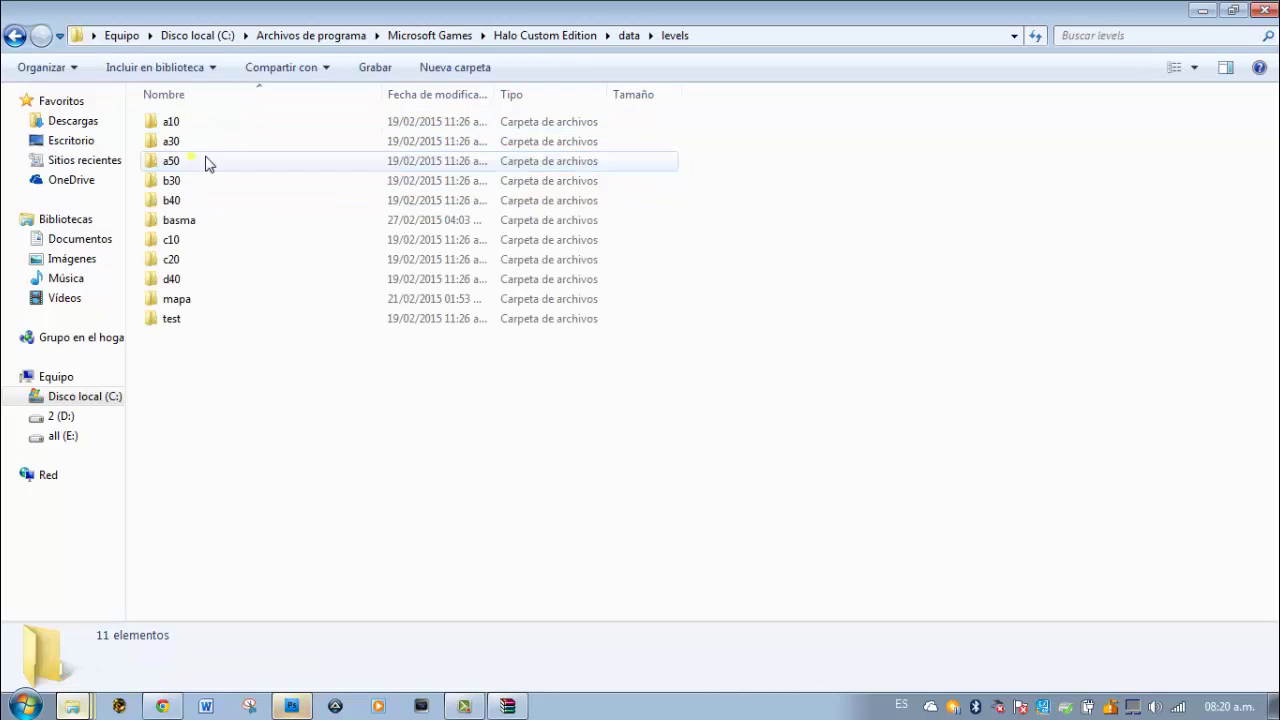
{"action": "double_click", "coordinate": [175, 222]}
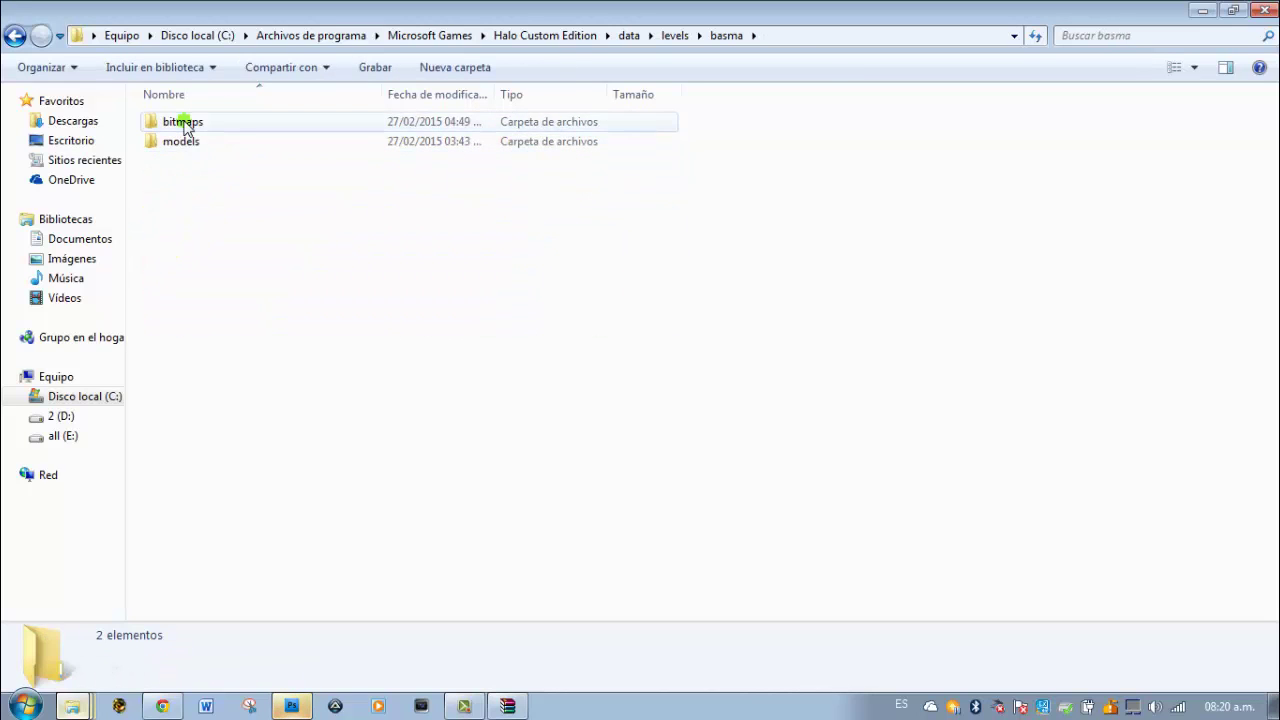
{"action": "double_click", "coordinate": [185, 128]}
Open cin_rock_giant_diff.tif in Photoshop, delete the extra channel below Azul and return to the layers view.
{"action": "left_click", "coordinate": [270, 195]}
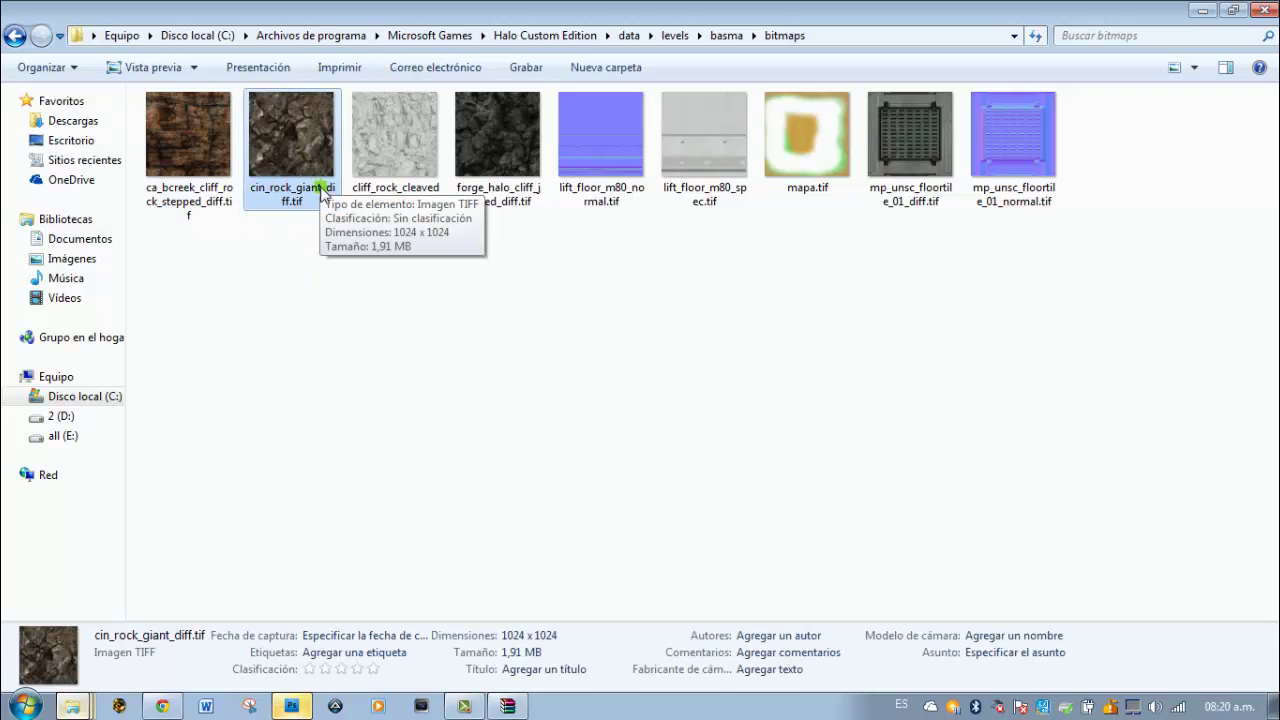
{"action": "left_click_drag", "start_coordinate": [322, 193], "coordinate": [377, 470]}
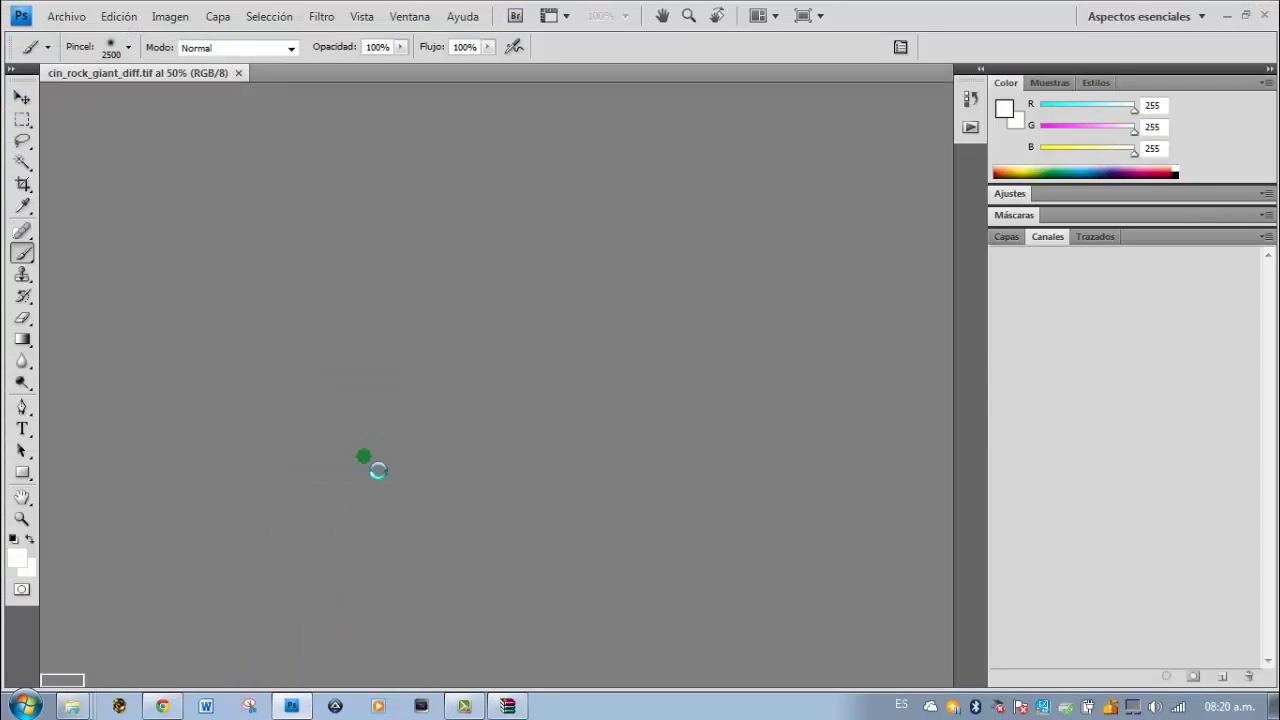
{"action": "left_click_drag", "start_coordinate": [1034, 410], "coordinate": [1249, 676]}
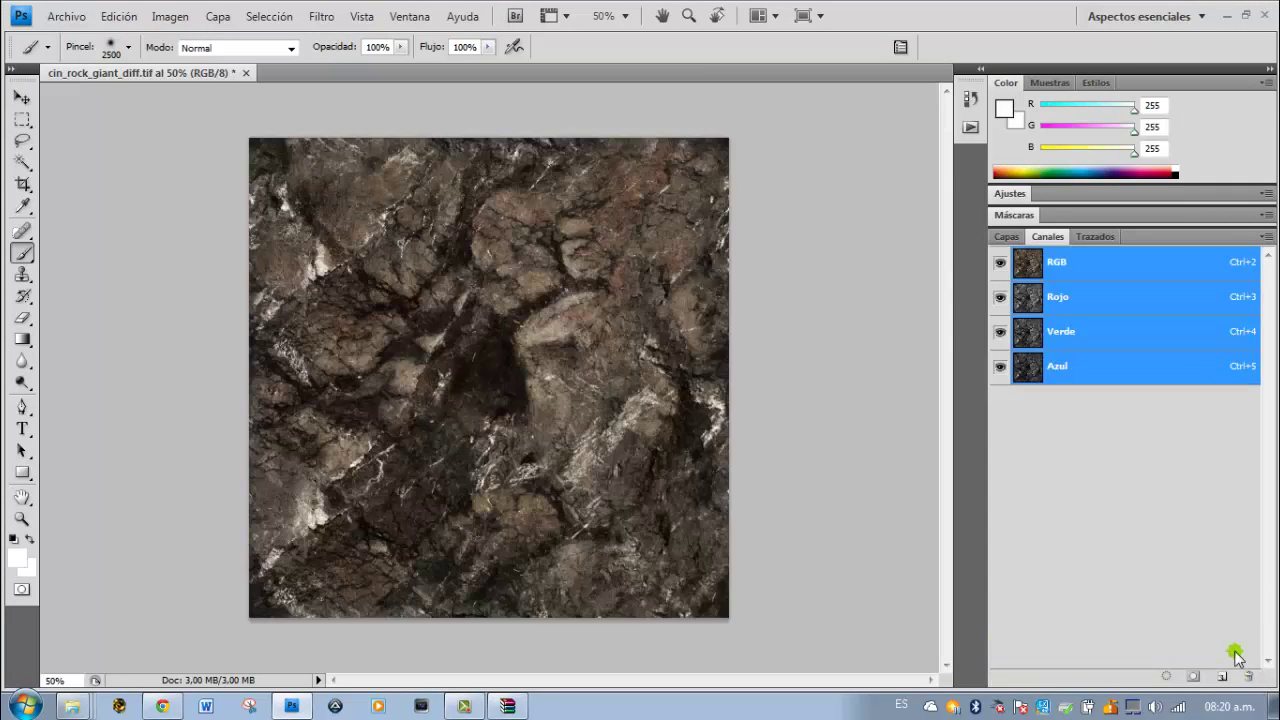
{"action": "left_click", "coordinate": [1010, 242]}
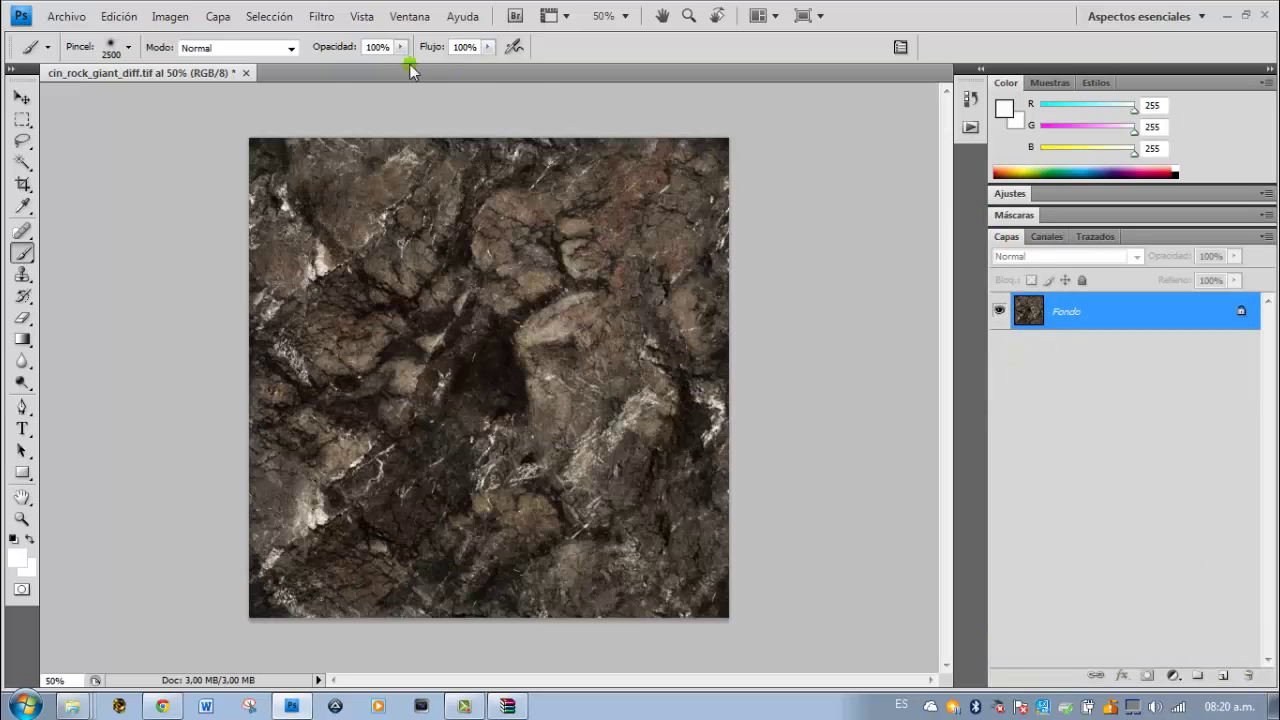
Start the NVIDIA NormalMapFilter on the rock texture, move its dialog aside and set the alternate conversion to Green.
{"action": "left_click", "coordinate": [322, 17]}
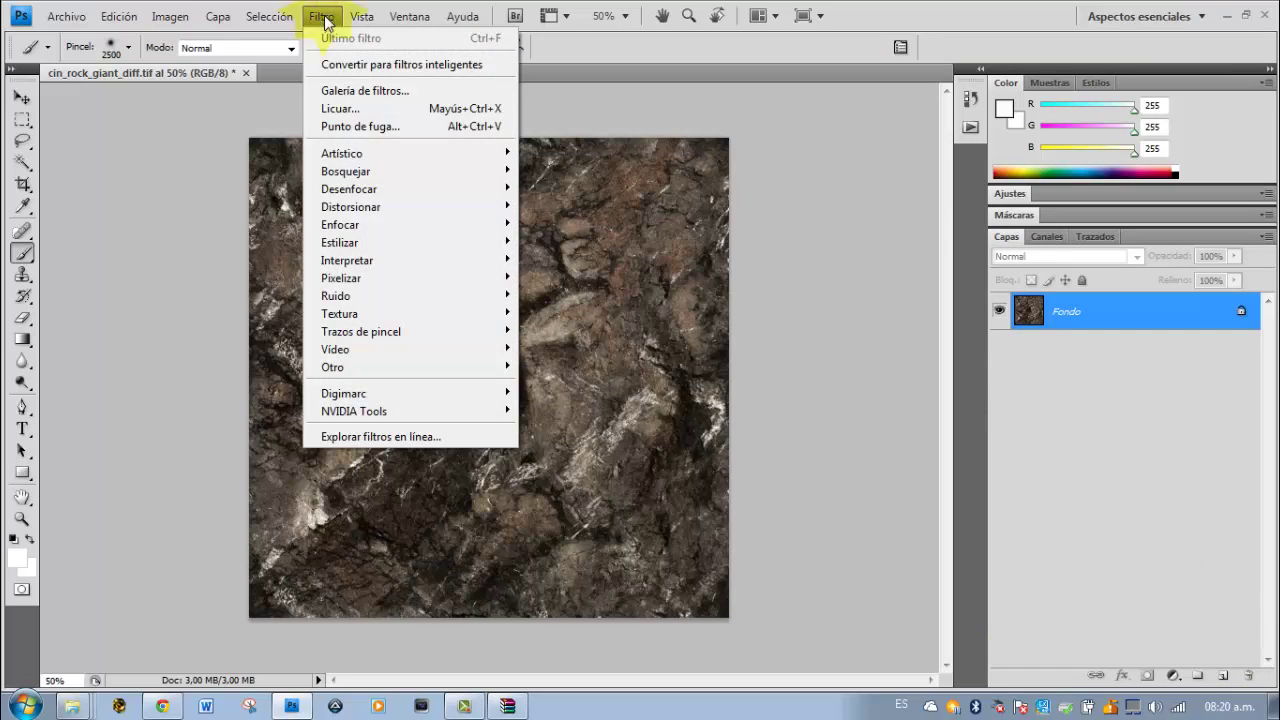
{"action": "mouse_move", "coordinate": [365, 411]}
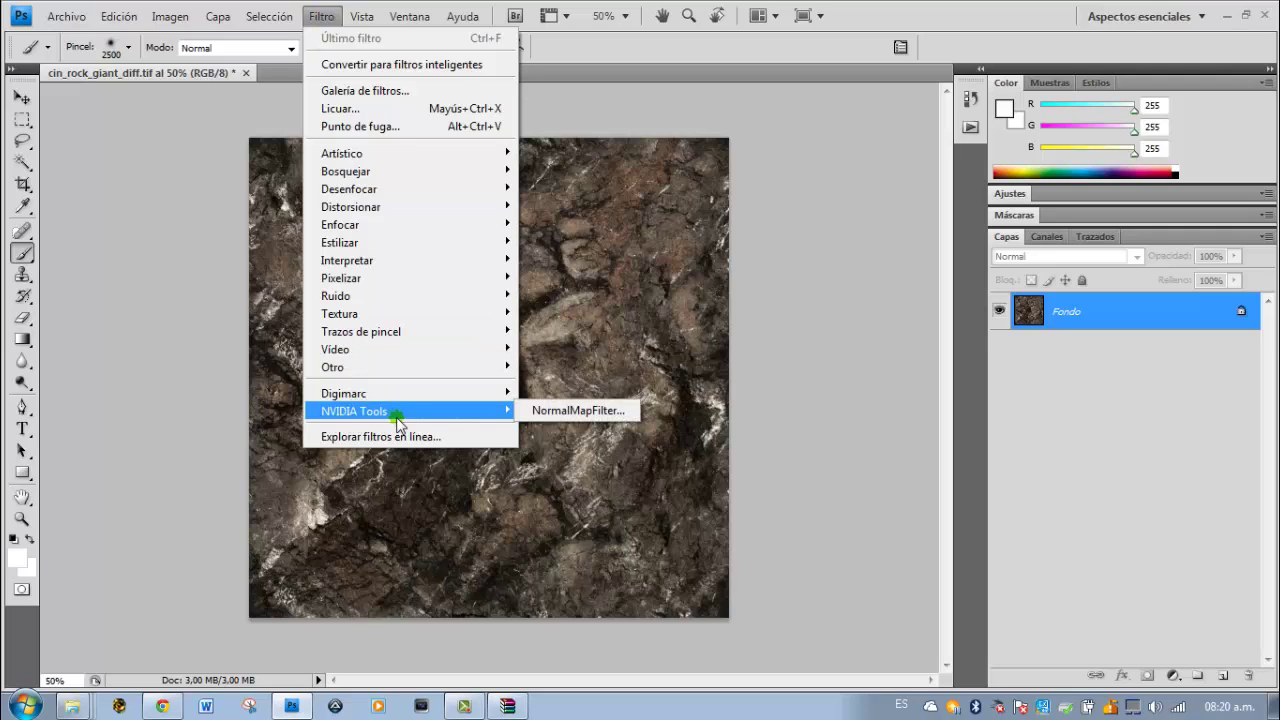
{"action": "left_click", "coordinate": [535, 411]}
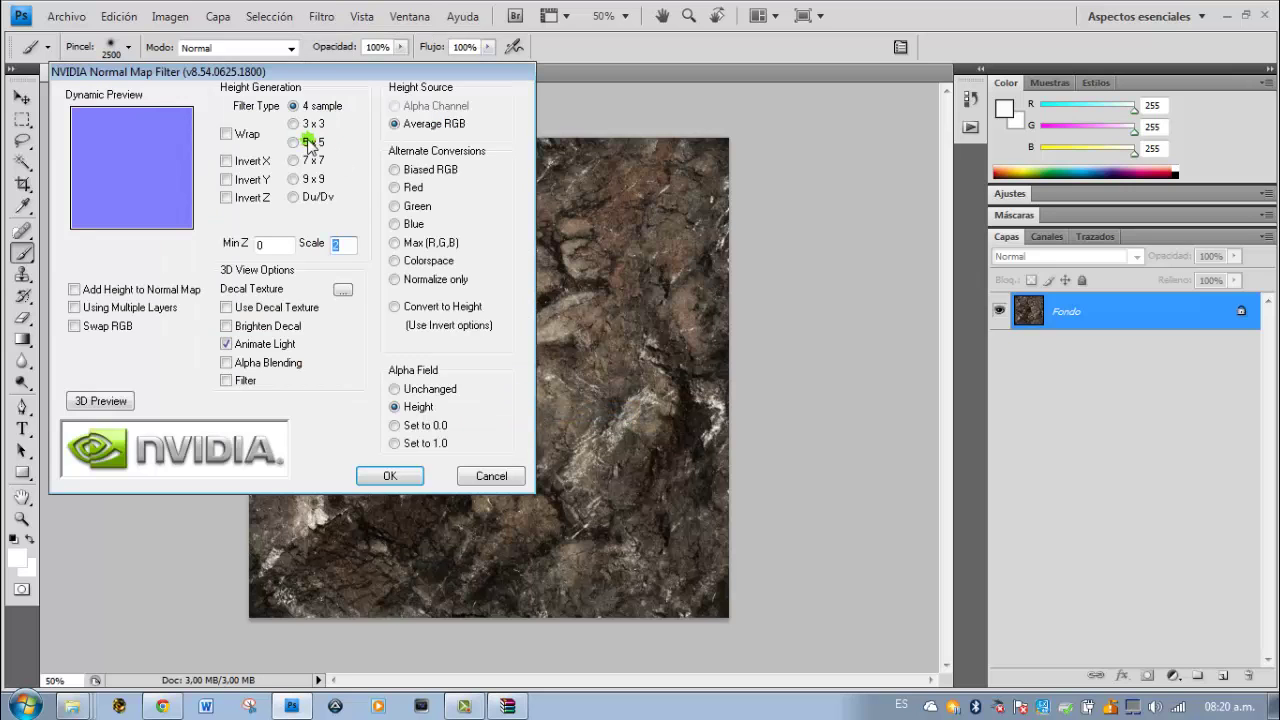
{"action": "left_click_drag", "start_coordinate": [296, 80], "coordinate": [822, 88]}
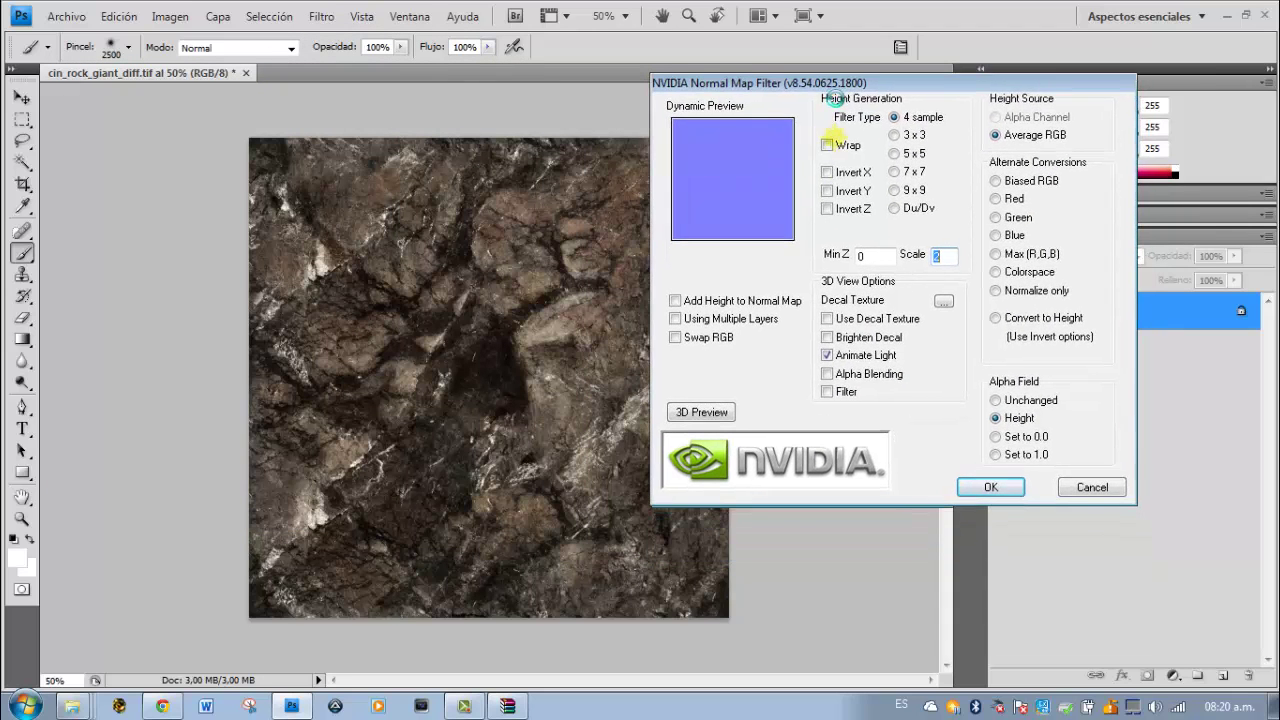
{"action": "left_click", "coordinate": [1005, 218]}
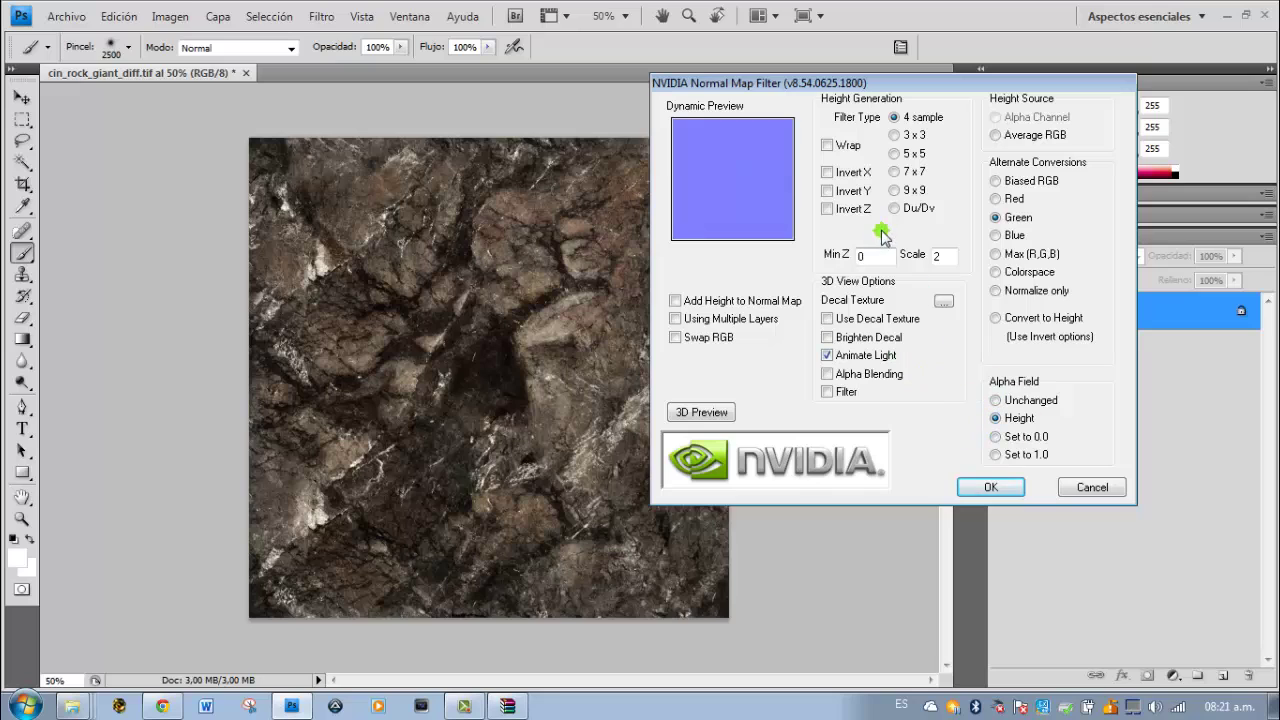
Try the filter types from 3 x 3 through Du/Dv, return to 4 sample and apply the normal map with Green conversion.
{"action": "left_click", "coordinate": [894, 135]}
{"action": "left_click", "coordinate": [895, 154]}
{"action": "left_click", "coordinate": [894, 172]}
{"action": "left_click", "coordinate": [894, 190]}
{"action": "left_click", "coordinate": [894, 208]}
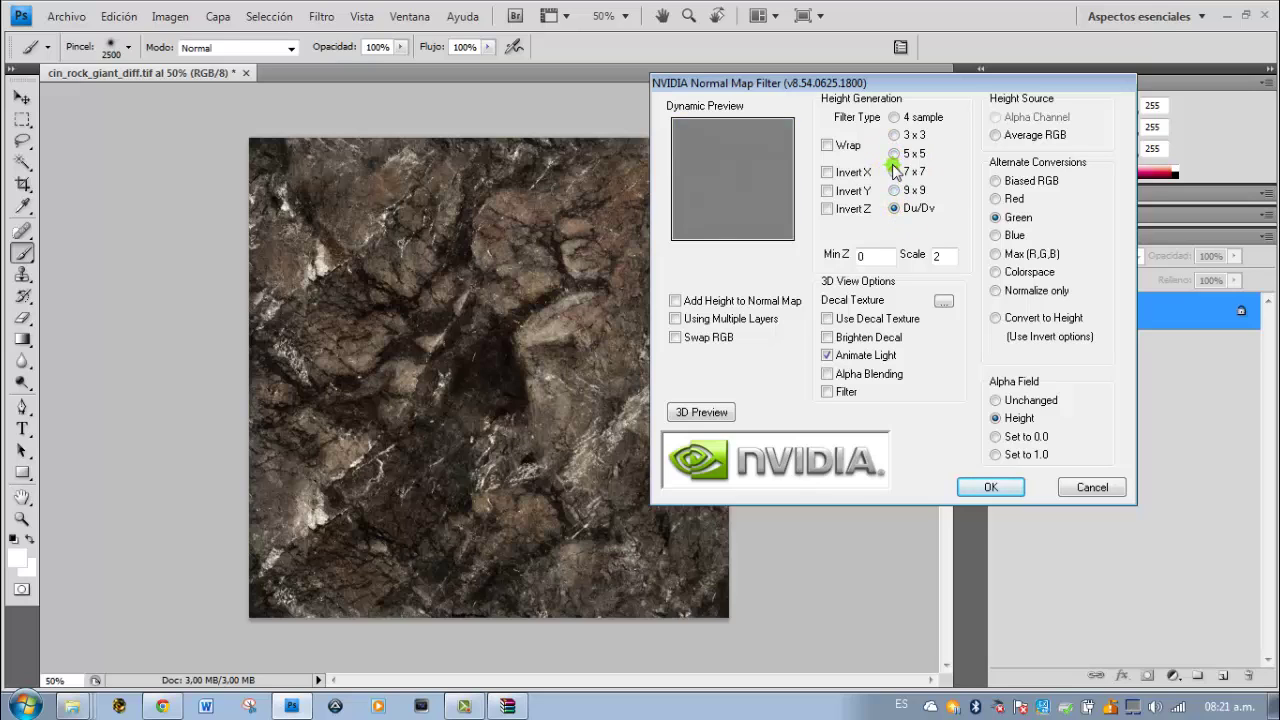
{"action": "left_click", "coordinate": [894, 118]}
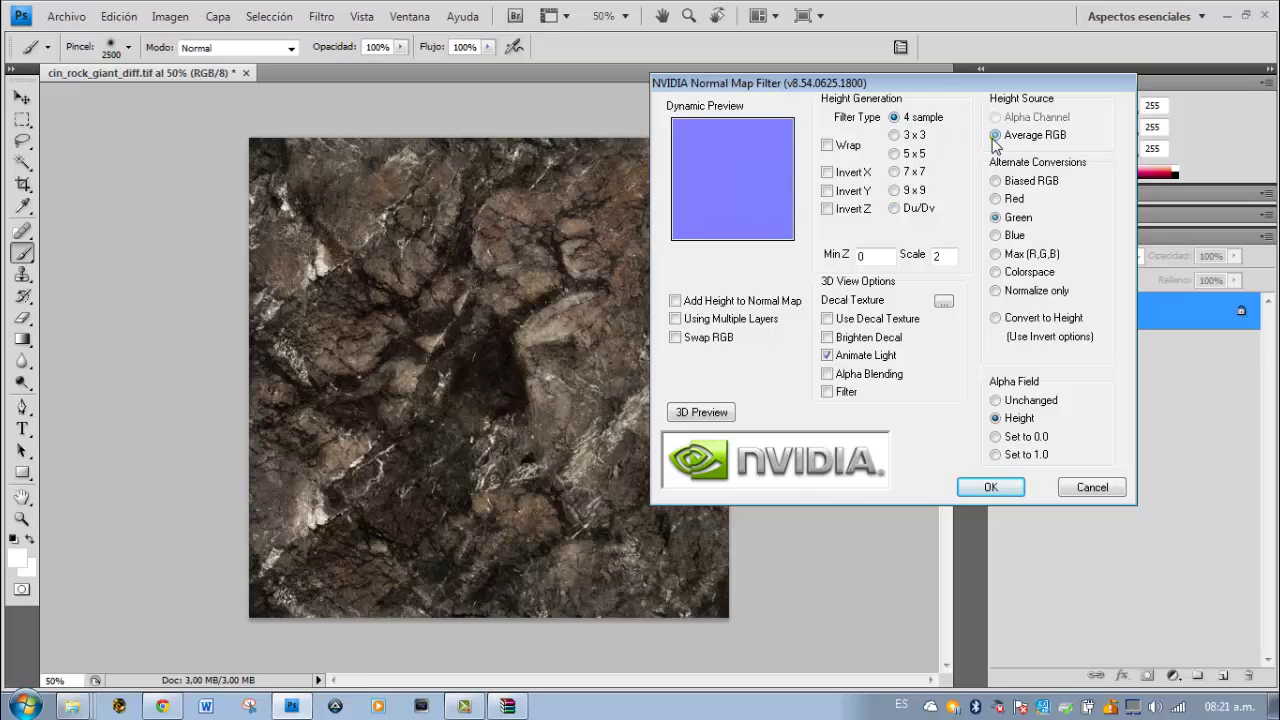
{"action": "left_click", "coordinate": [995, 218]}
{"action": "left_click", "coordinate": [966, 487]}
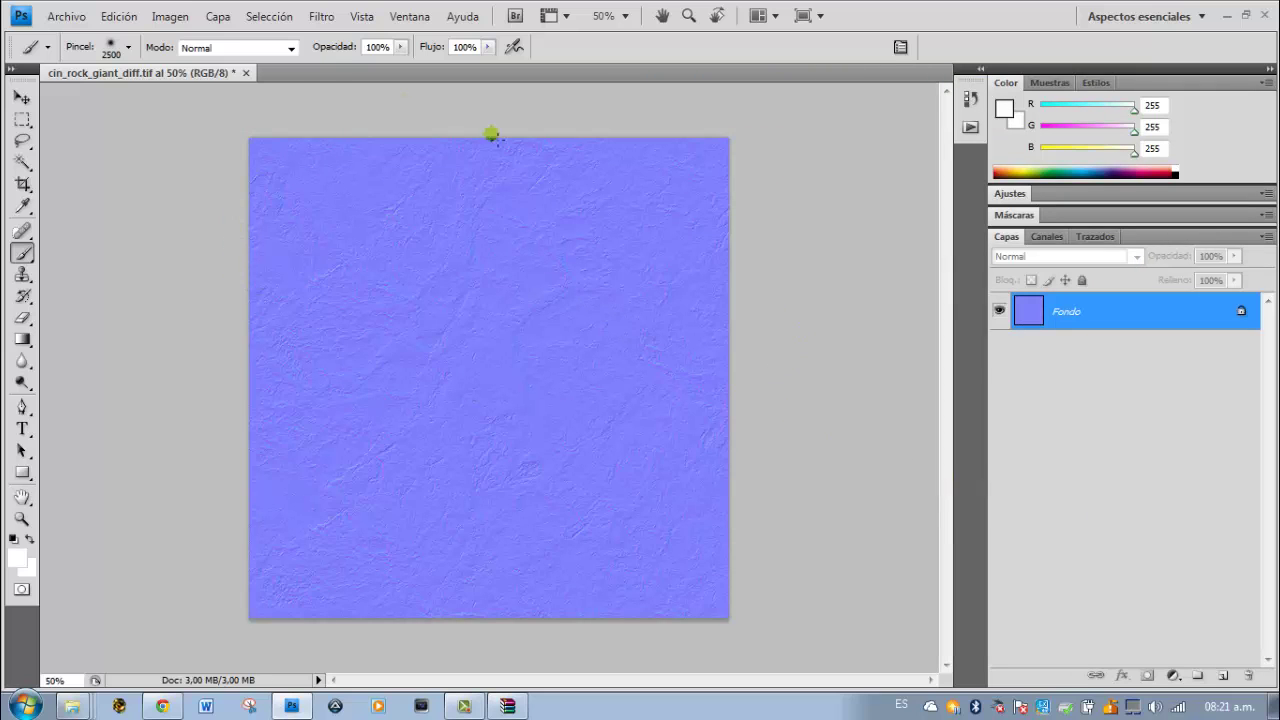
Save the normal map as cin_rock_giant_diffbump.tif in the bitmaps folder, accepting the TIFF options.
{"action": "left_click", "coordinate": [170, 17]}
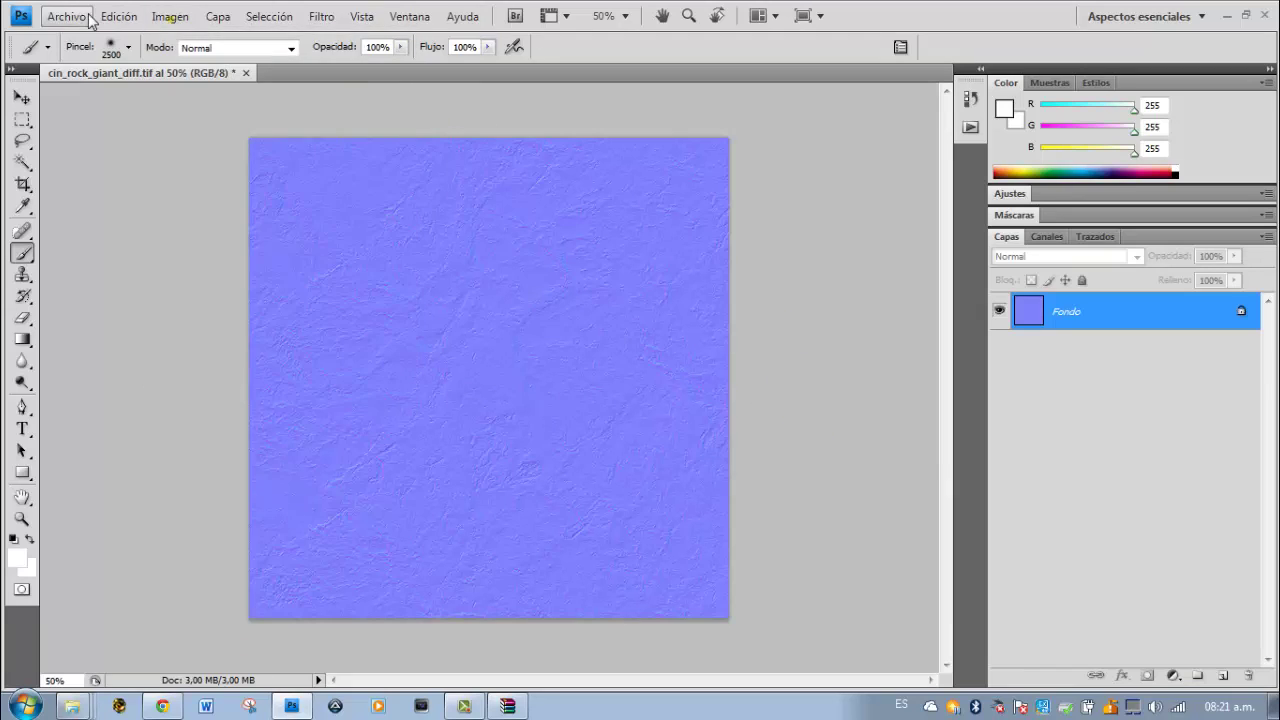
{"action": "left_click", "coordinate": [66, 16]}
{"action": "left_click", "coordinate": [95, 268]}
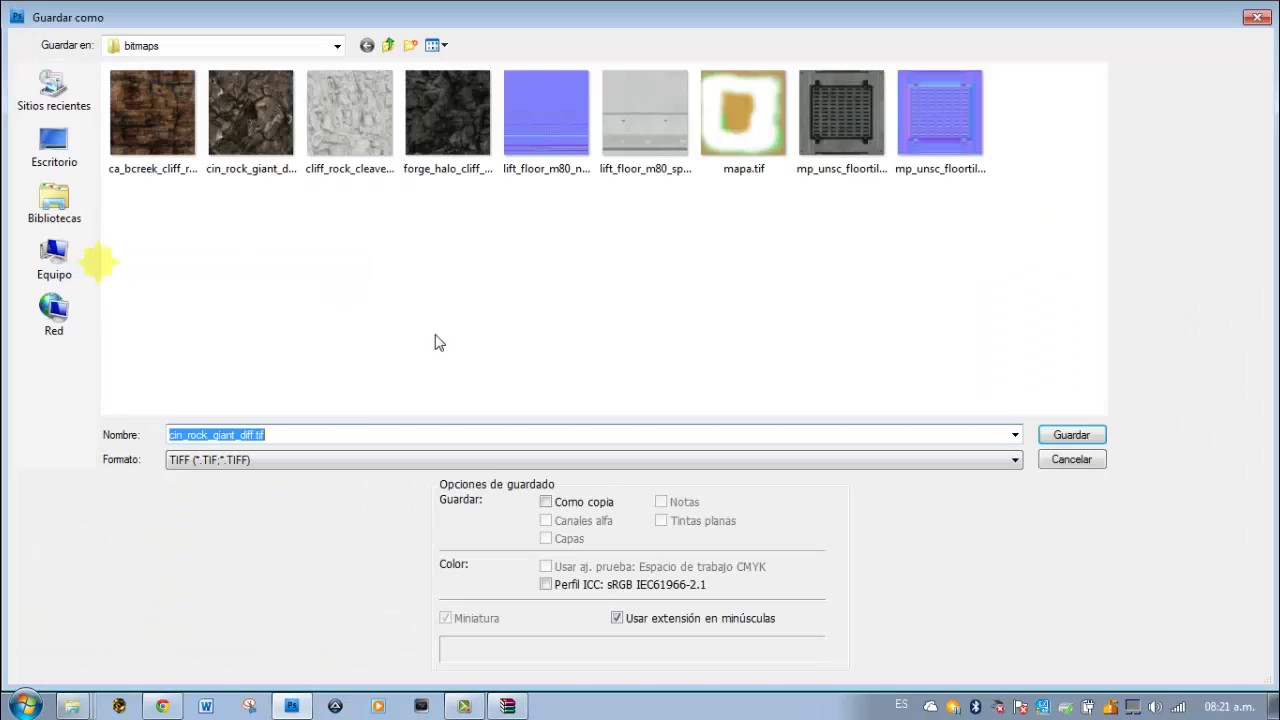
{"action": "left_click", "coordinate": [254, 437]}
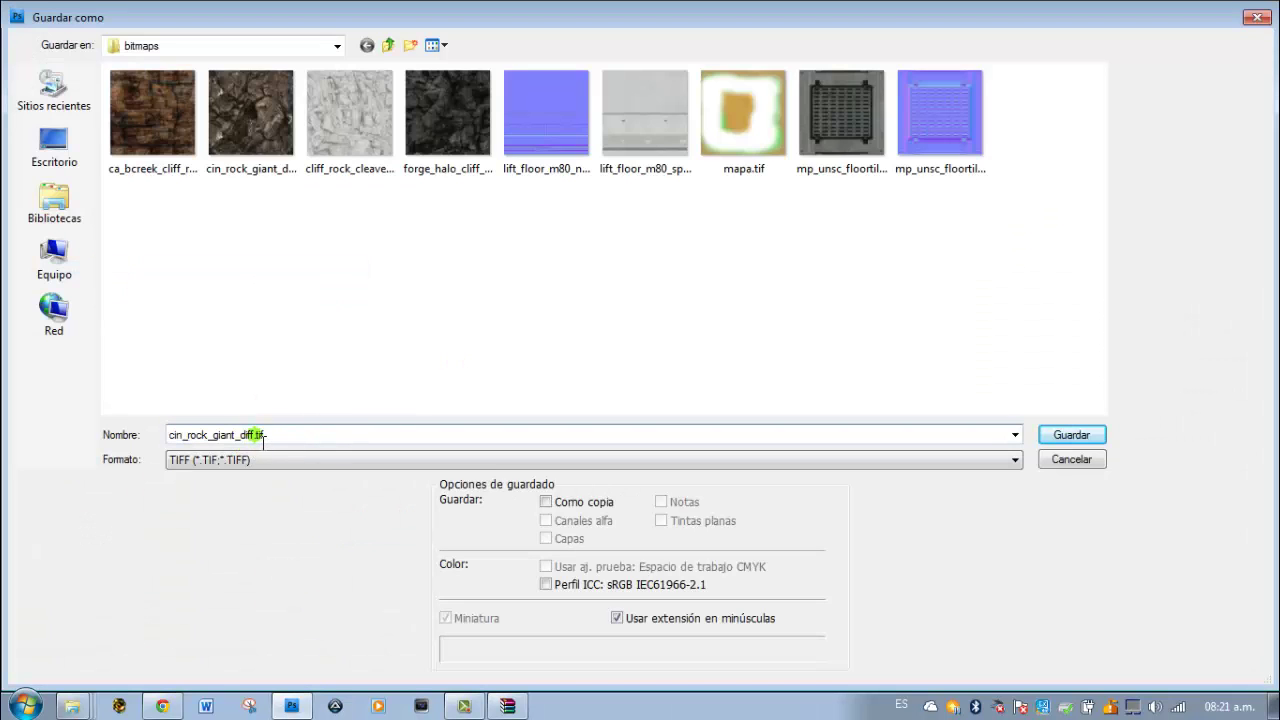
{"action": "left_click", "coordinate": [262, 436]}
{"action": "key", "text": "Return"}
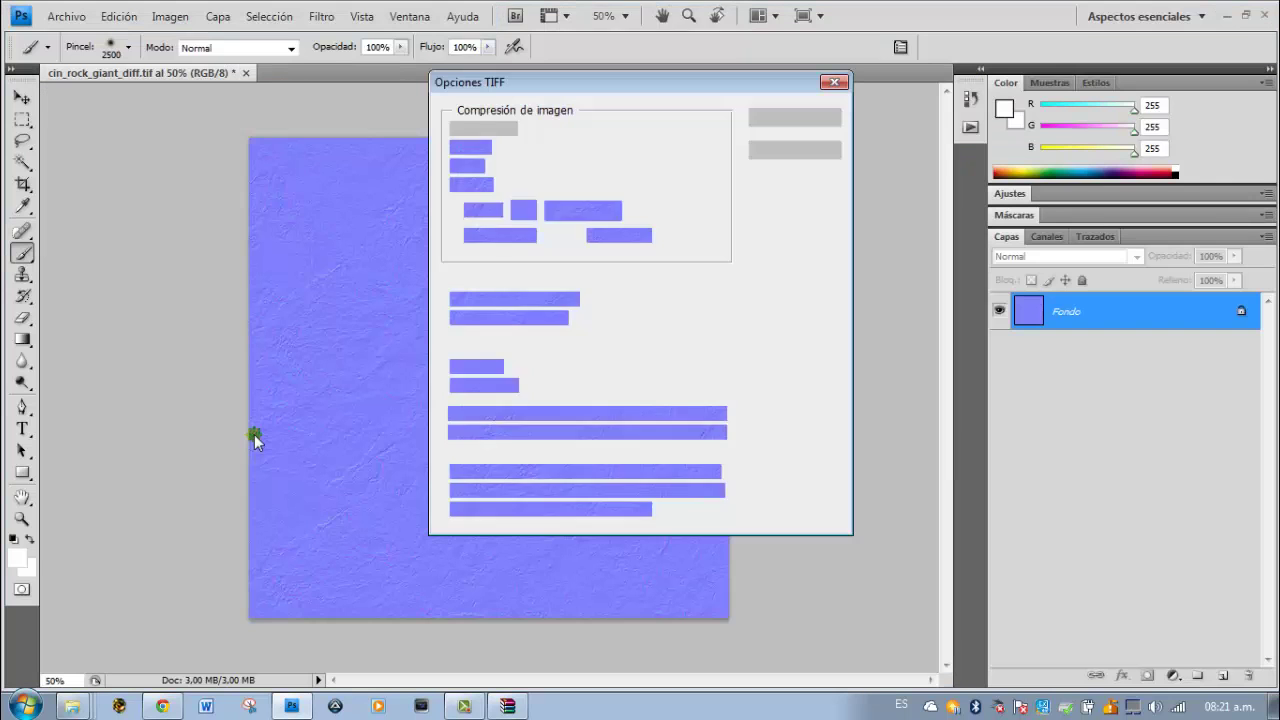
{"action": "left_click", "coordinate": [779, 124]}
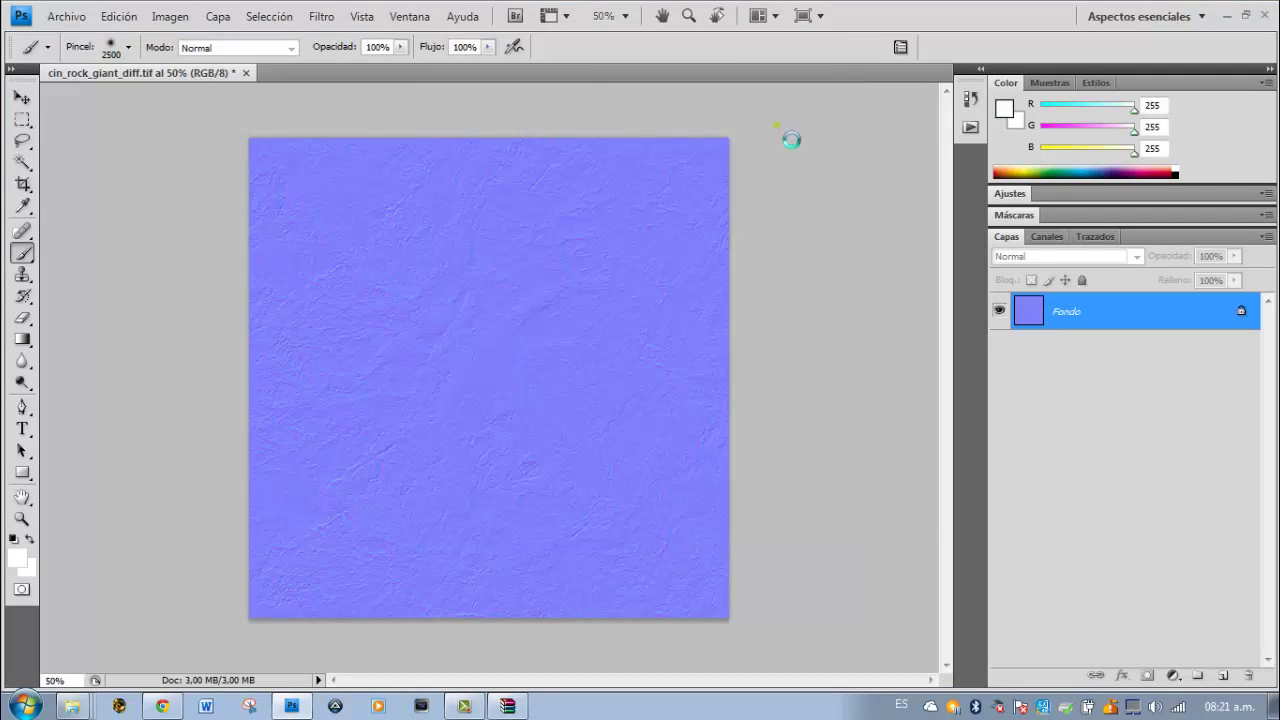
Launch compilar.exe from the Halo Custom Edition folder and run "tool bitmaps levels\basma\bitmaps".
{"action": "mouse_move", "coordinate": [75, 707]}
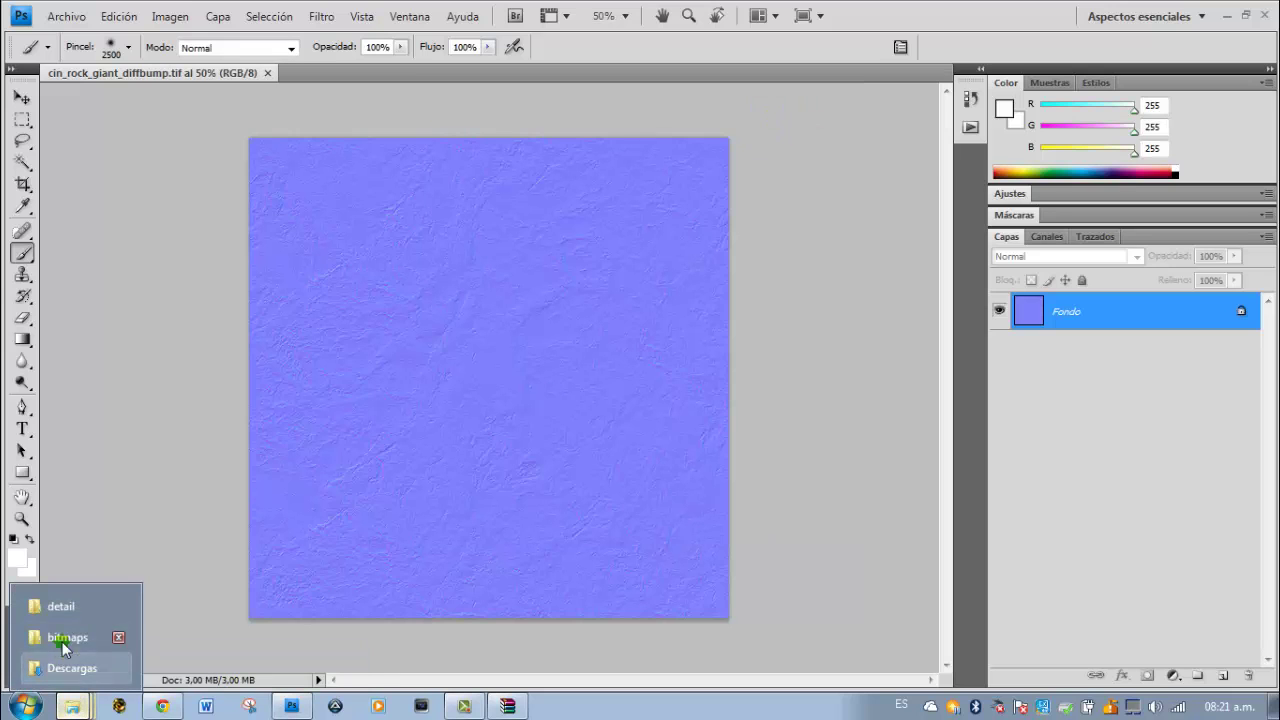
{"action": "left_click", "coordinate": [61, 605]}
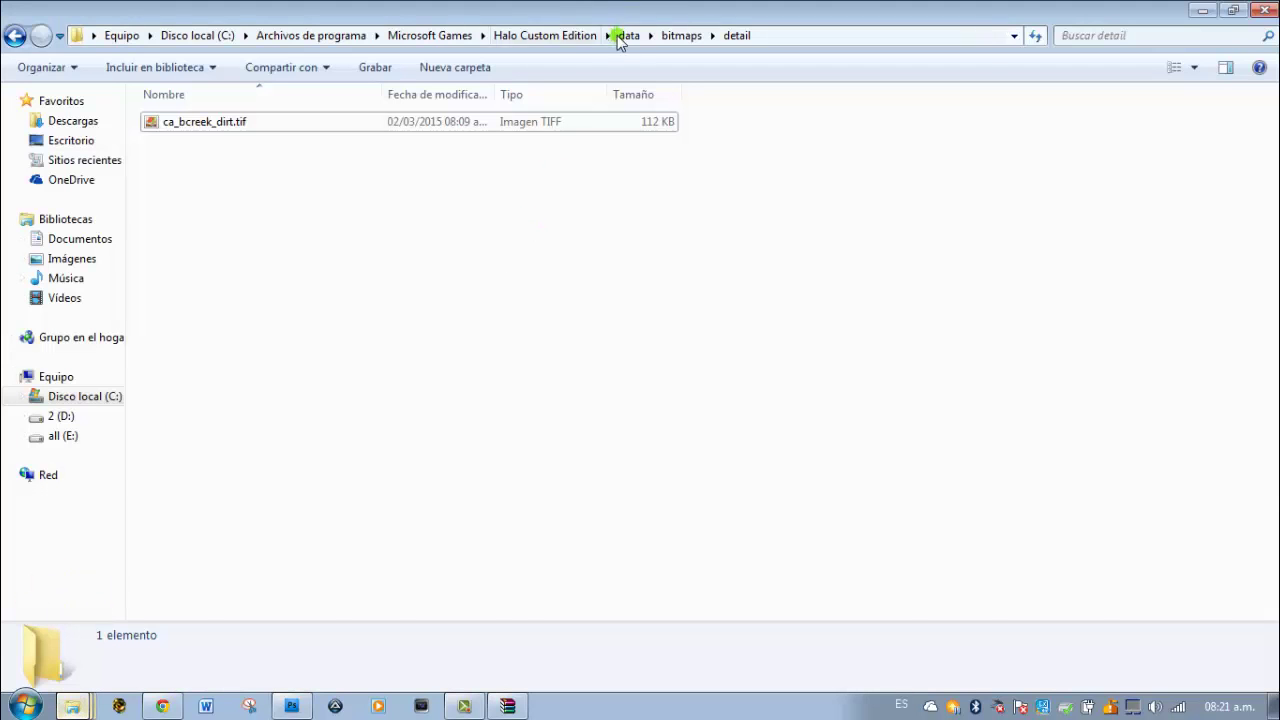
{"action": "left_click", "coordinate": [560, 36]}
{"action": "double_click", "coordinate": [633, 250]}
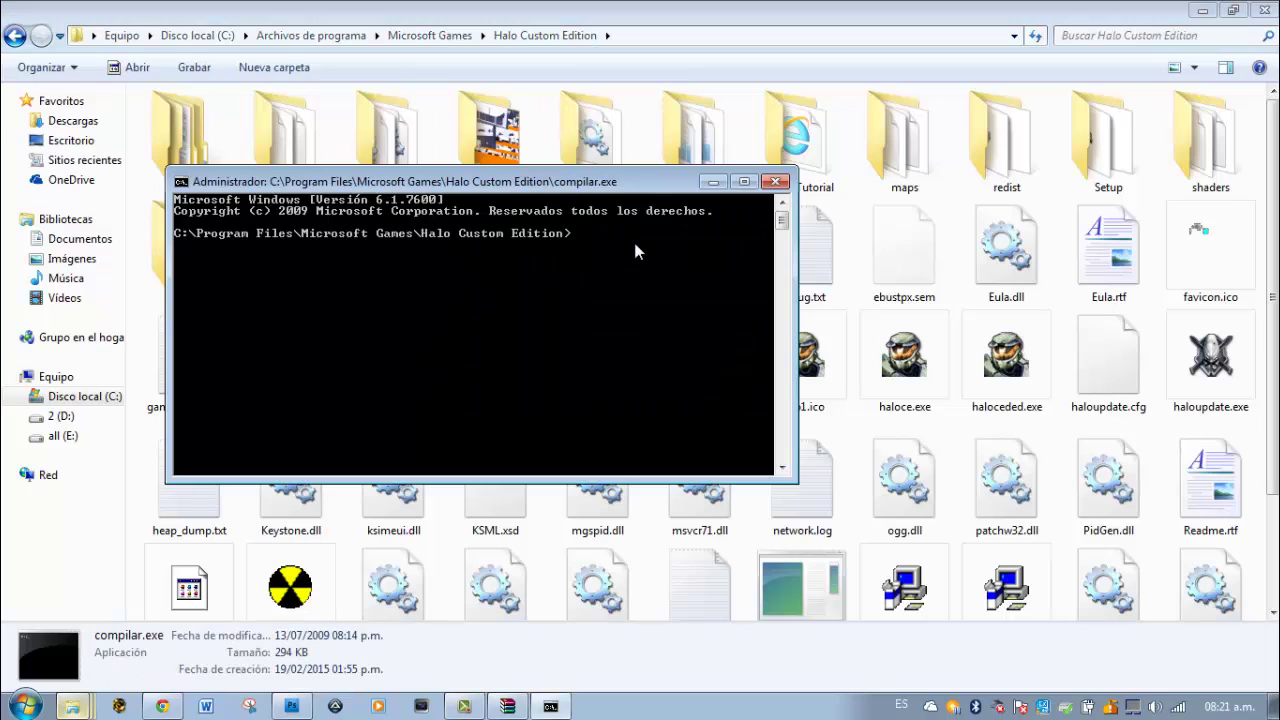
{"action": "type", "text": "tool bitmaps levels\\basma\\bitmaps"}
{"action": "key", "text": "Return"}
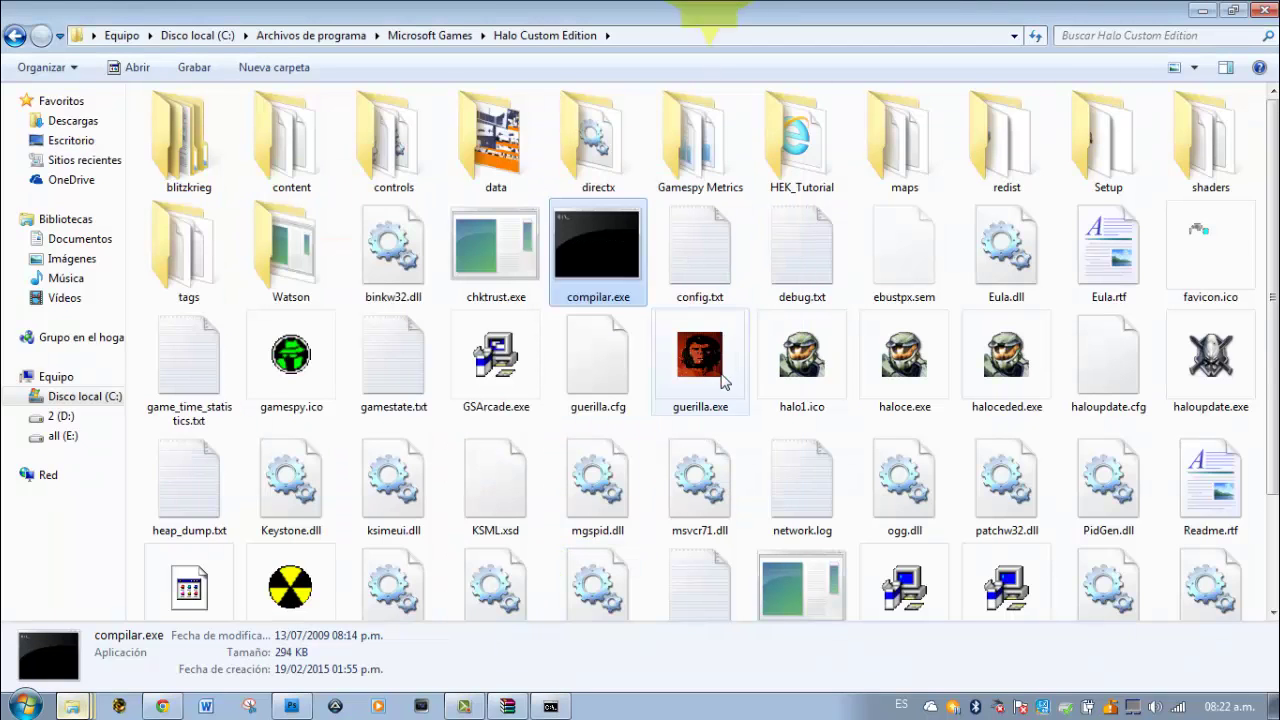
Launch guerilla.exe from the Halo Custom Edition folder and open levels\b30\bitmaps\metal plate floor bump.bitmap.
{"action": "double_click", "coordinate": [727, 374]}
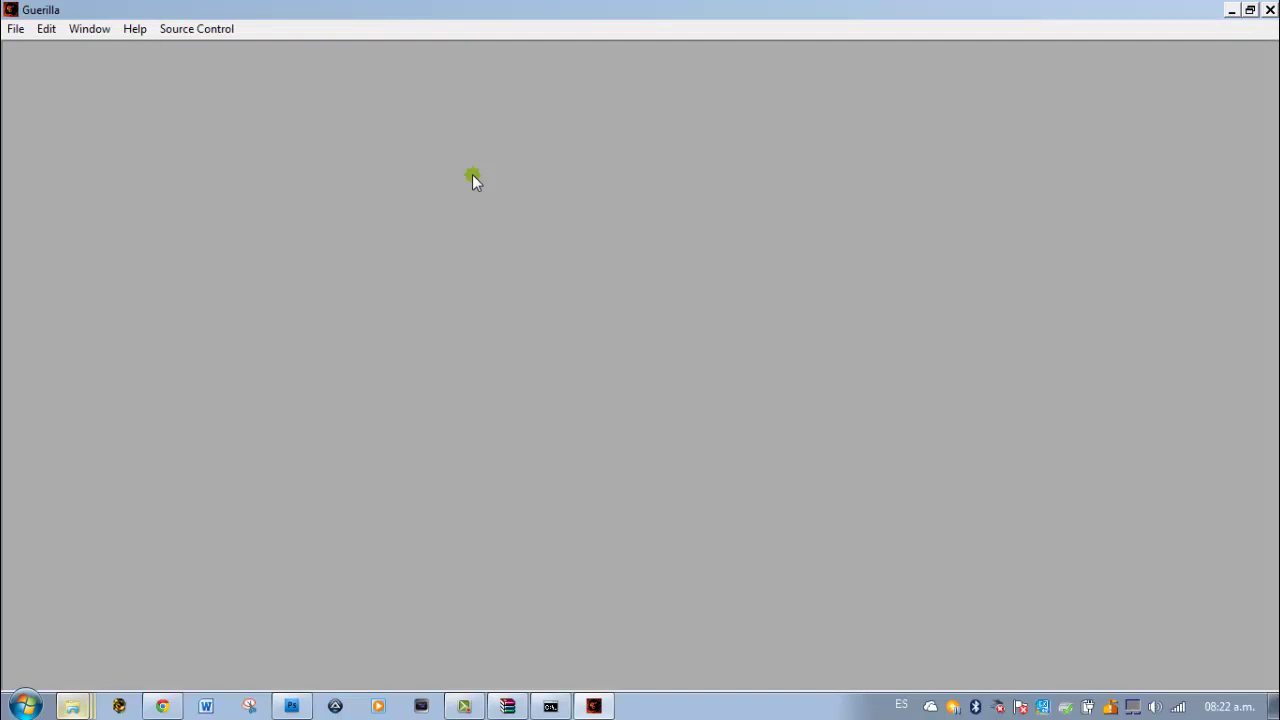
{"action": "key", "text": "ctrl+o"}
{"action": "double_click", "coordinate": [535, 366]}
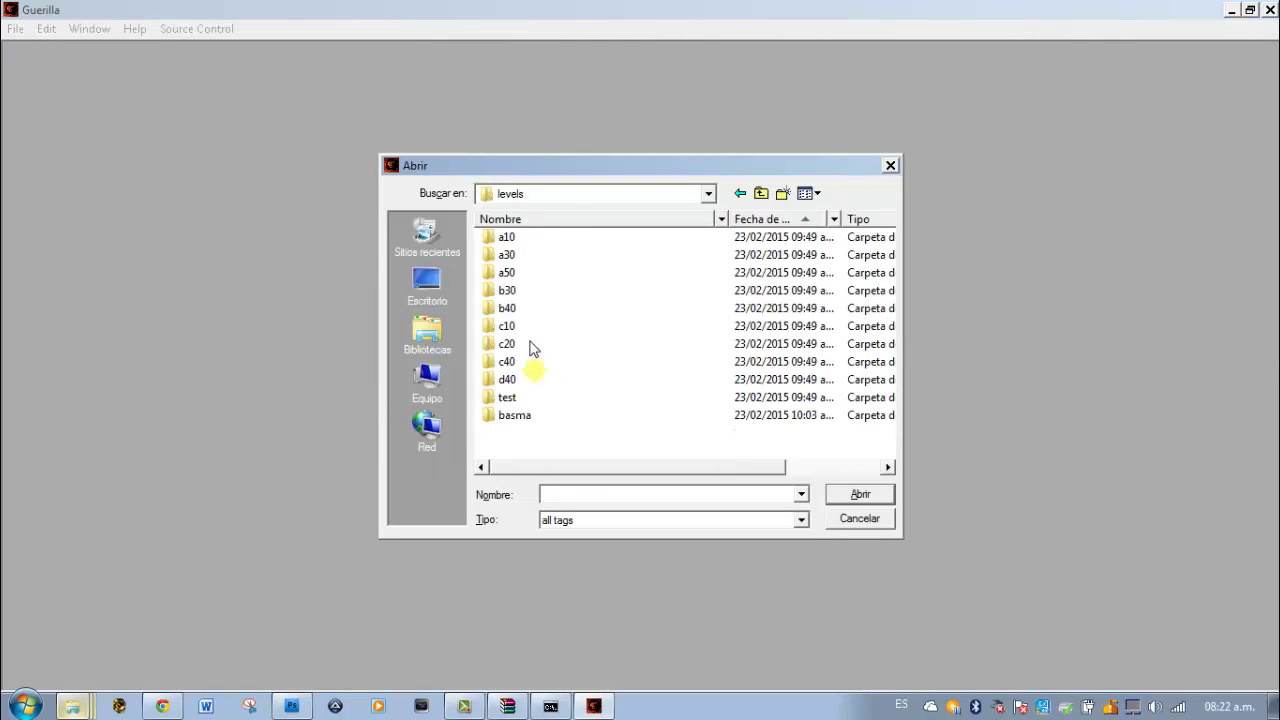
{"action": "double_click", "coordinate": [511, 290]}
{"action": "double_click", "coordinate": [495, 240]}
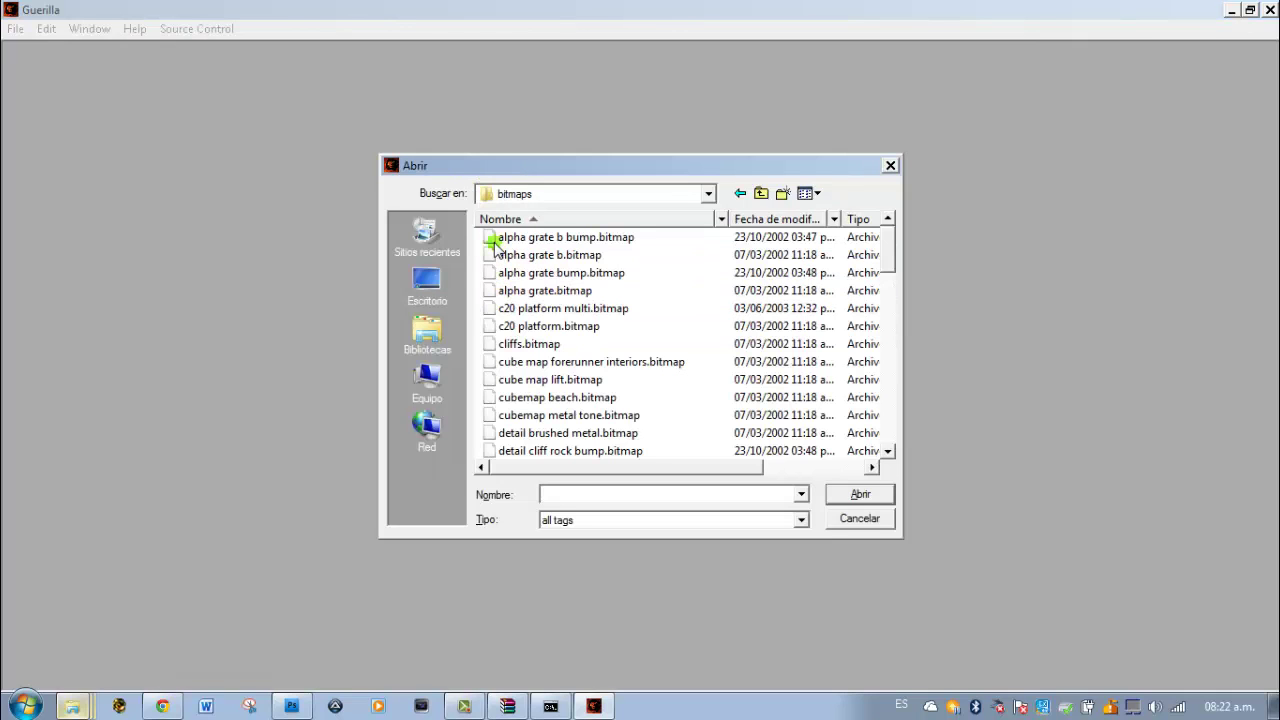
{"action": "scroll", "coordinate": [495, 245], "scroll_direction": "down", "scroll_amount": 10}
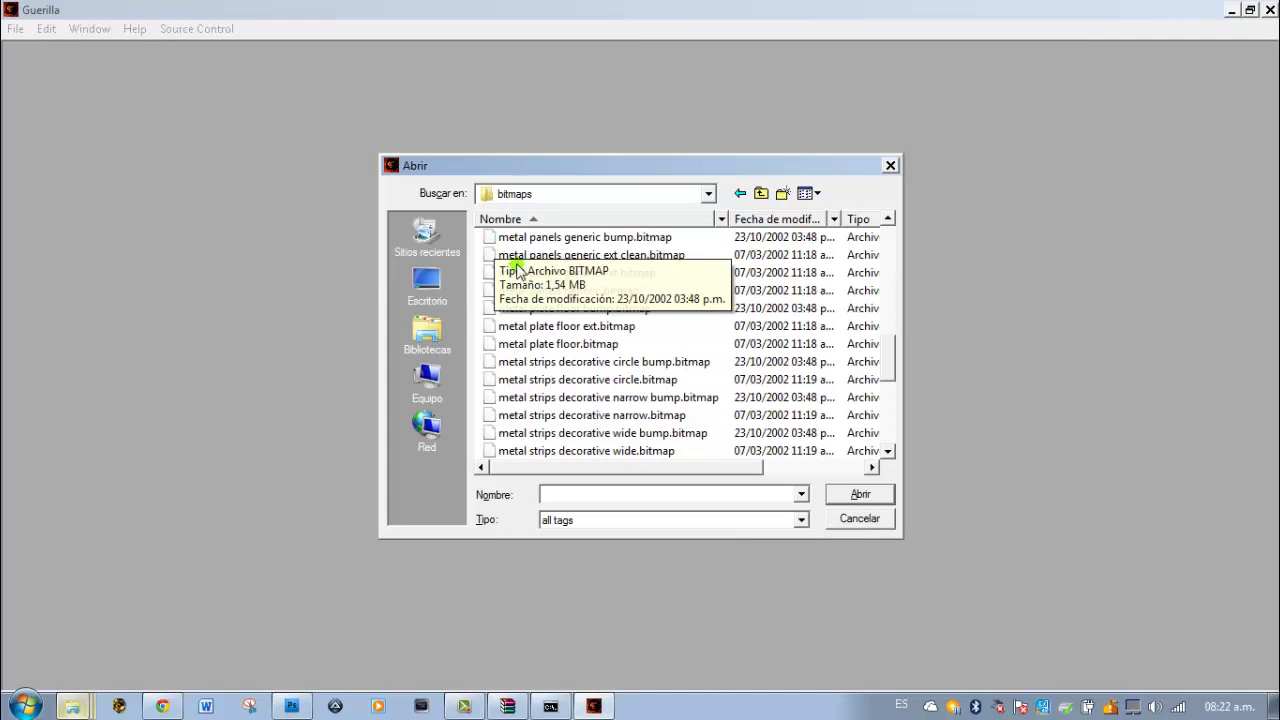
{"action": "double_click", "coordinate": [519, 310]}
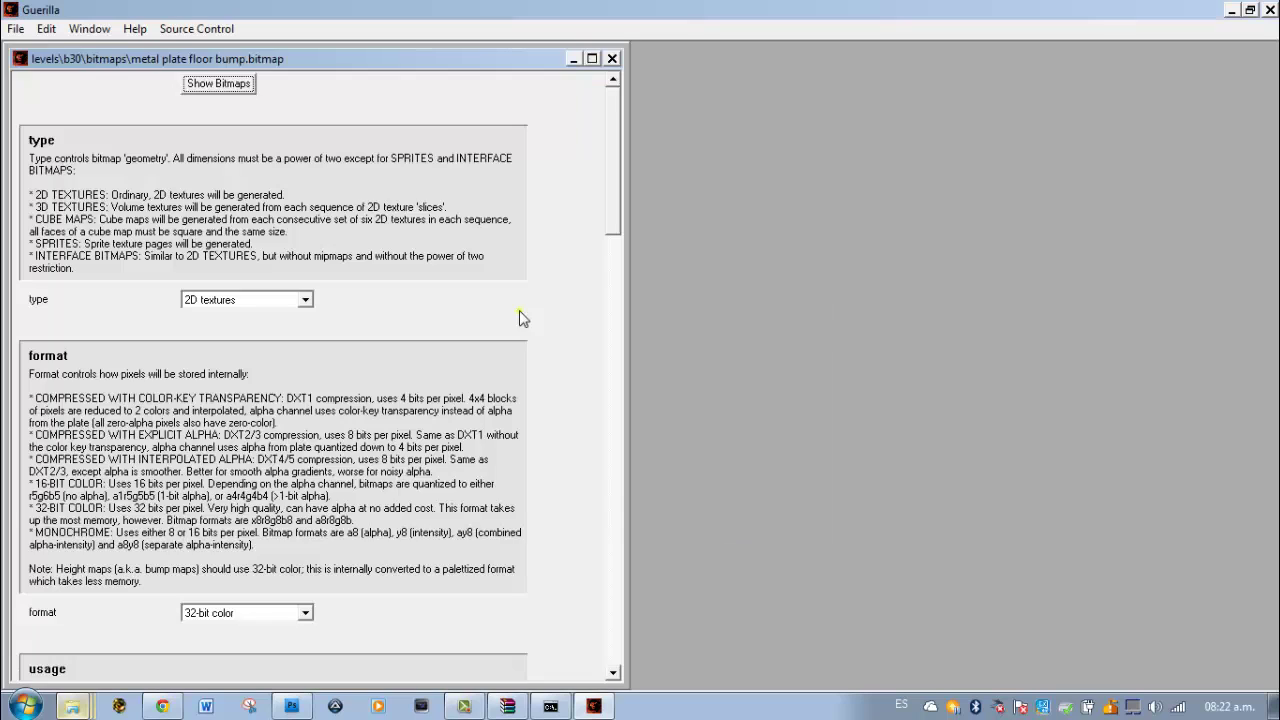
Preview the metal plate floor bump bitmap with its alpha shown and close the preview.
{"action": "left_click", "coordinate": [250, 100]}
{"action": "left_click", "coordinate": [208, 143]}
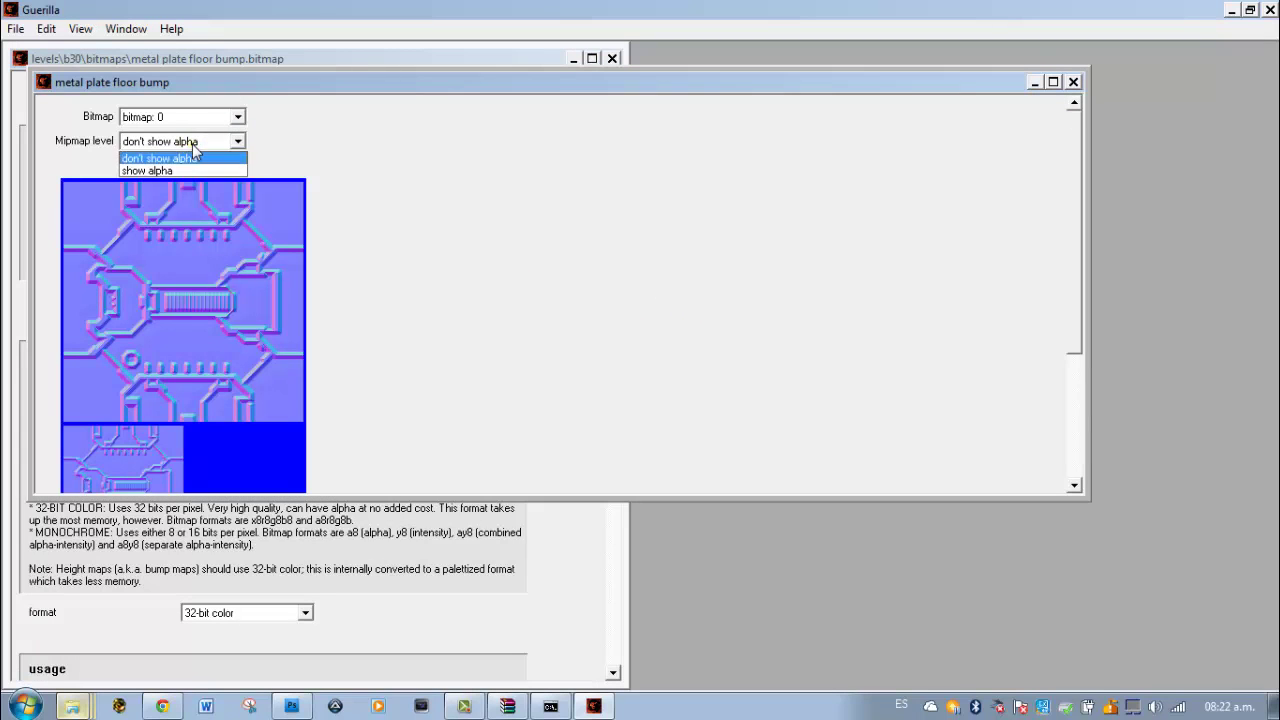
{"action": "left_click", "coordinate": [190, 170]}
{"action": "scroll", "coordinate": [194, 143], "scroll_direction": "up", "scroll_amount": 1}
{"action": "key", "text": "Escape"}
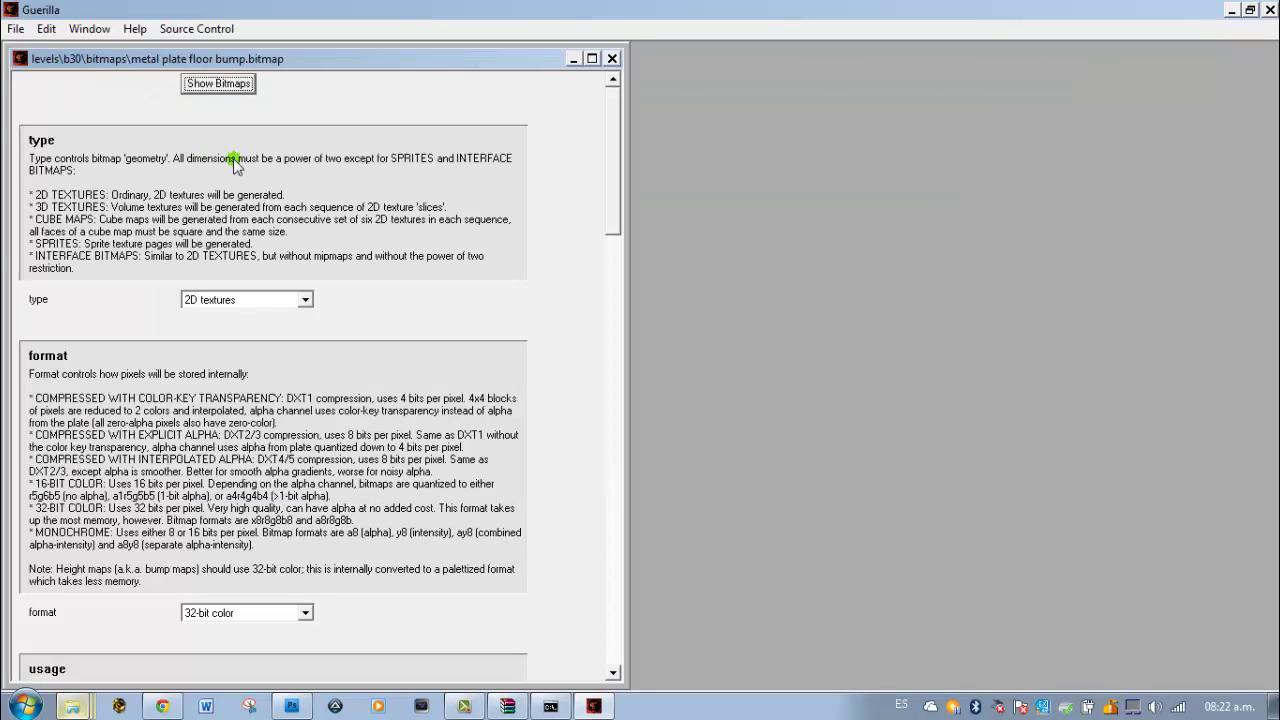
Open levels\basma\bitmaps\cin_rock_giant_diffbump.bitmap and place its window beside the metal plate floor bump bitmap for comparison.
{"action": "key", "text": "ctrl+o"}
{"action": "key", "text": "BackSpace"}
{"action": "key", "text": "BackSpace"}
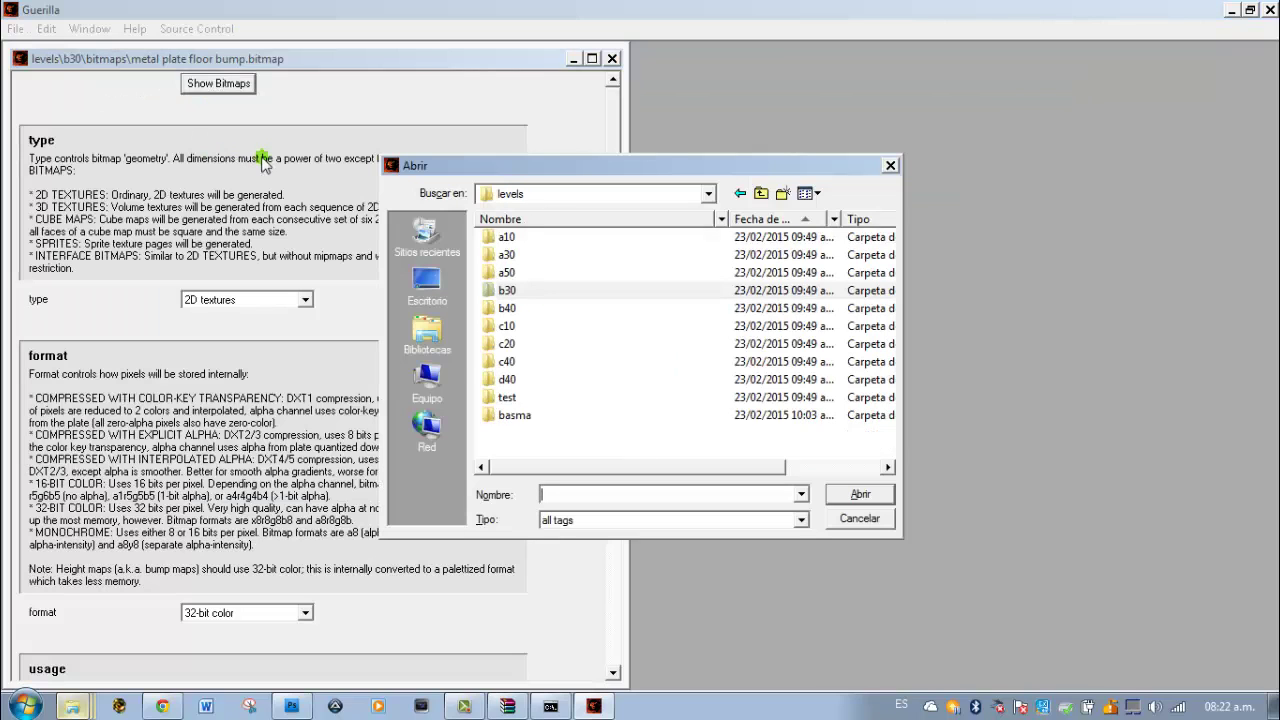
{"action": "double_click", "coordinate": [507, 414]}
{"action": "double_click", "coordinate": [503, 237]}
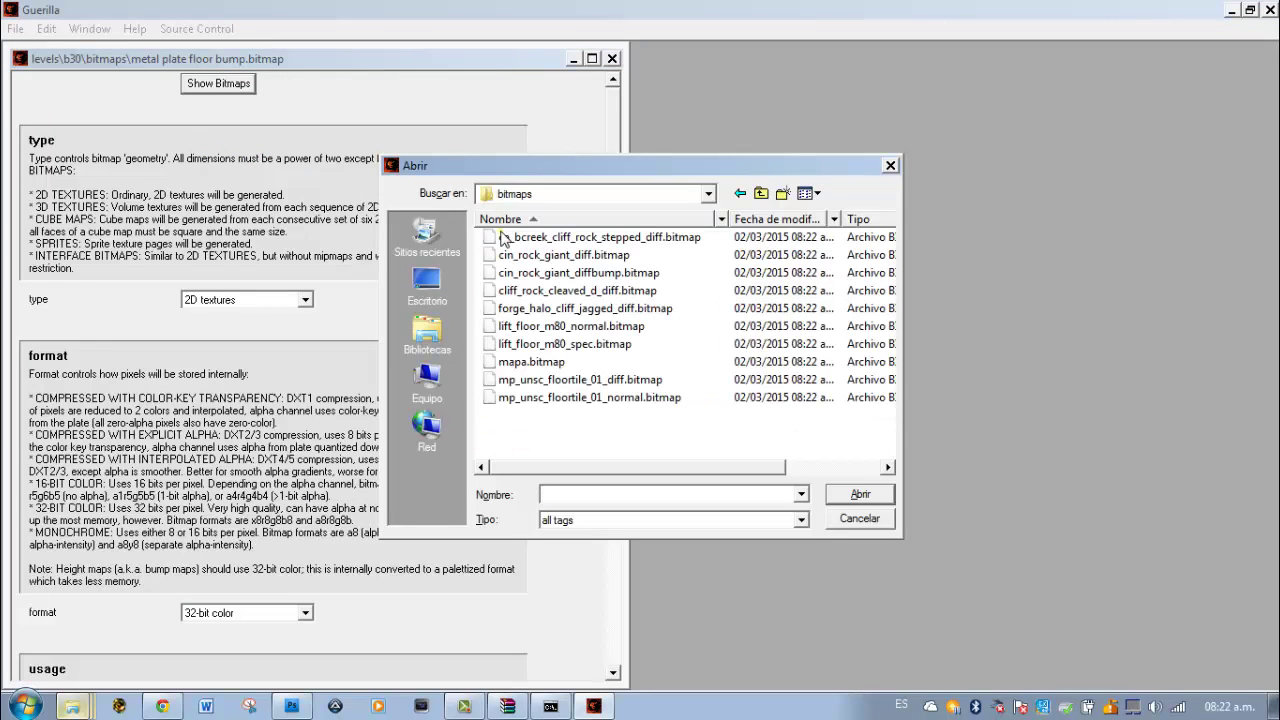
{"action": "double_click", "coordinate": [578, 272]}
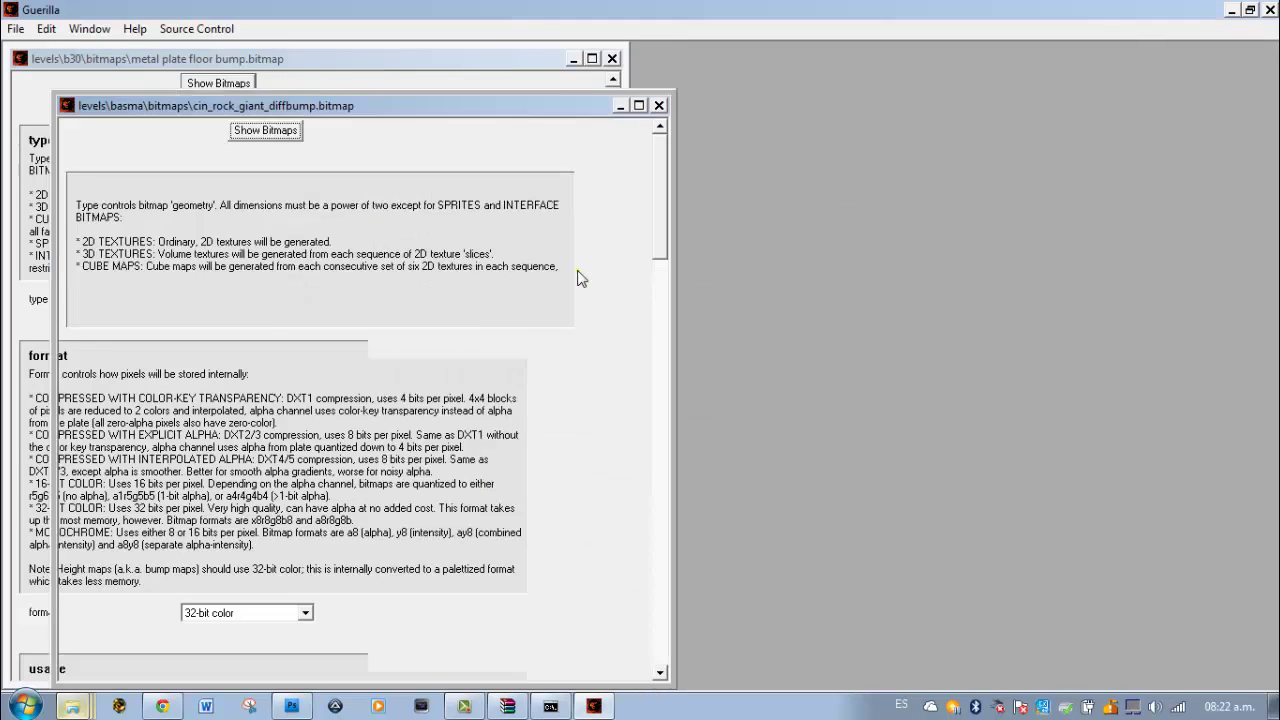
{"action": "left_click_drag", "start_coordinate": [403, 110], "coordinate": [959, 60]}
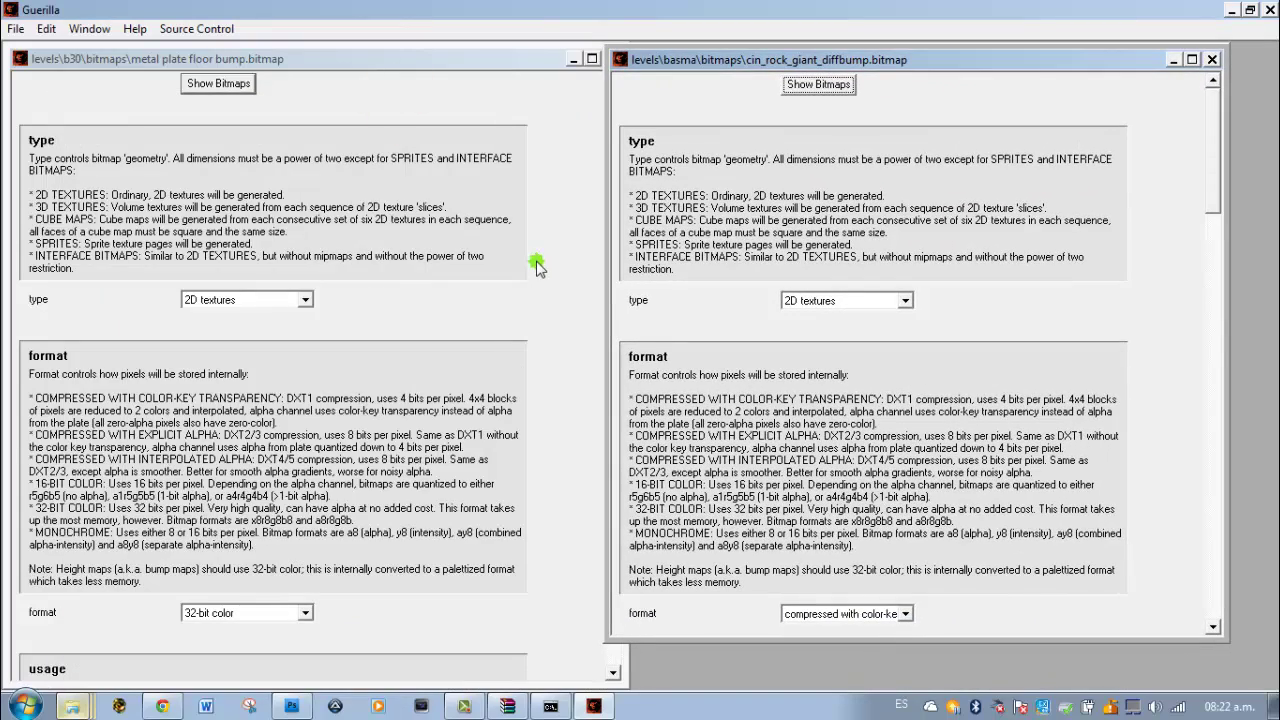
Set the format of cin_rock_giant_diffbump to 32-bit color and its usage to height map with height map compression disabled.
{"action": "scroll", "coordinate": [1215, 170], "scroll_direction": "down", "scroll_amount": 5}
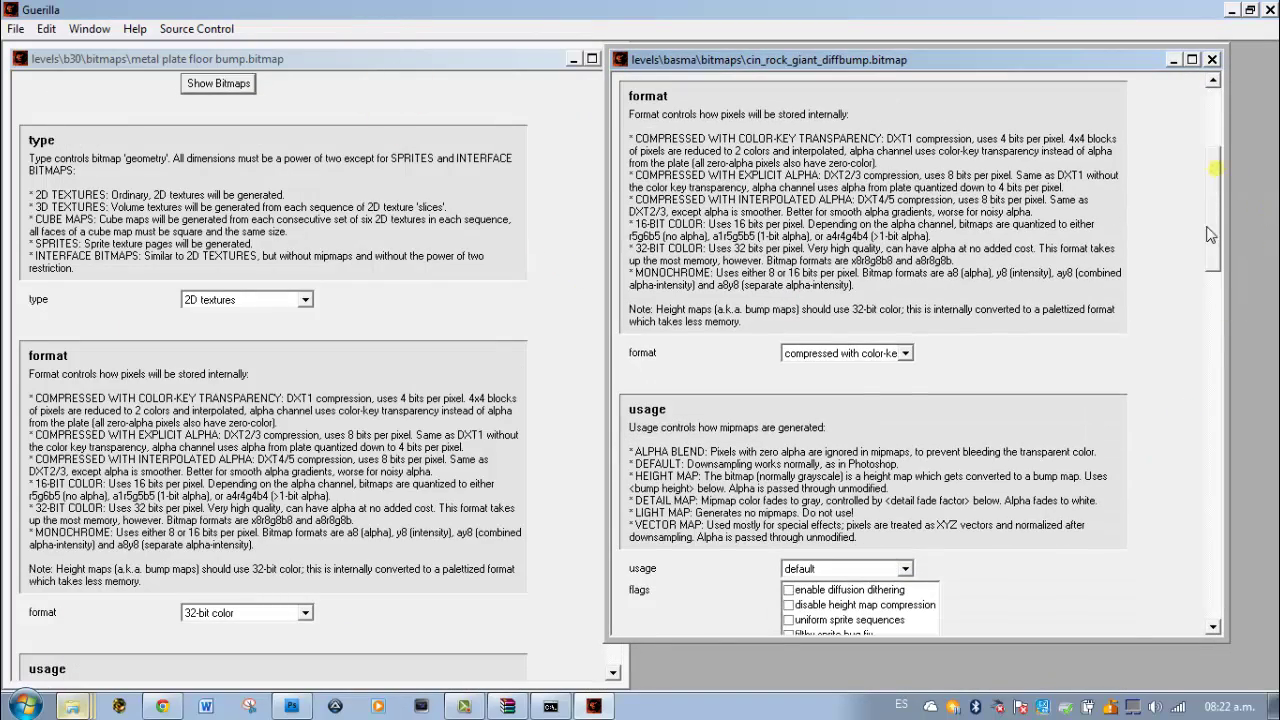
{"action": "left_click", "coordinate": [843, 355]}
{"action": "left_click", "coordinate": [823, 420]}
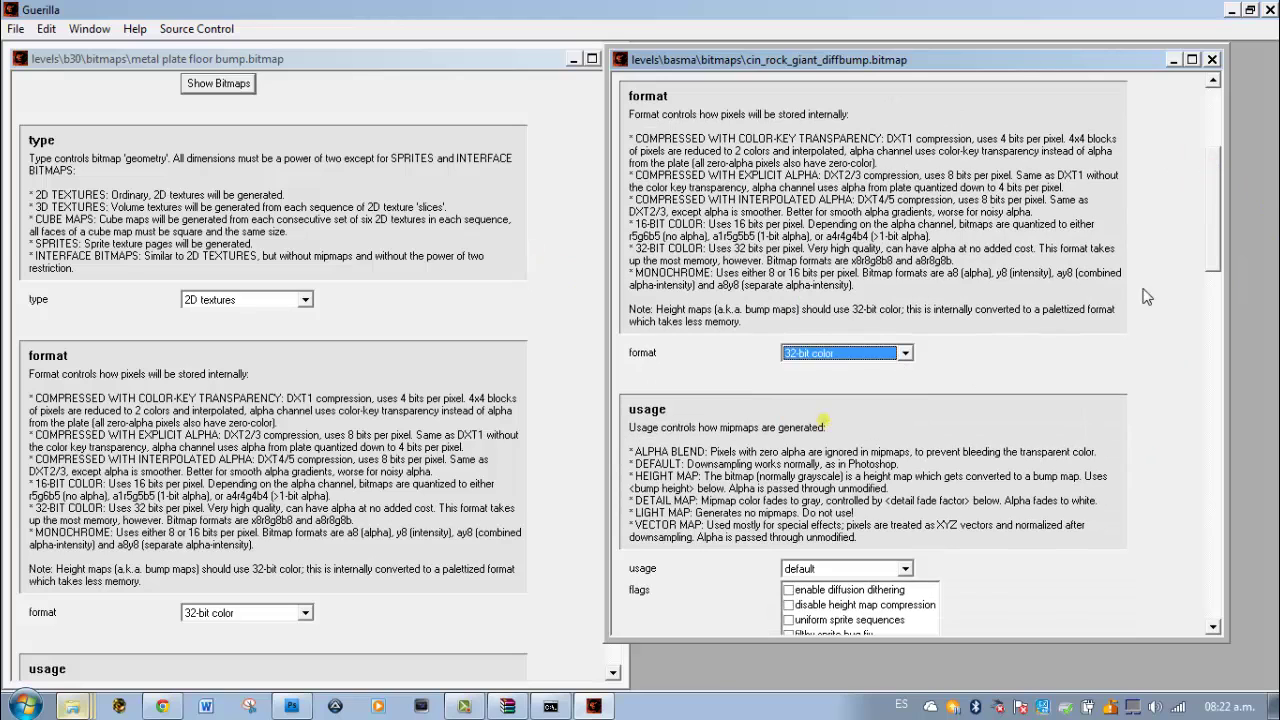
{"action": "scroll", "coordinate": [1220, 260], "scroll_direction": "down", "scroll_amount": 4}
{"action": "left_click", "coordinate": [606, 409]}
{"action": "left_click_drag", "start_coordinate": [615, 222], "coordinate": [612, 342]}
{"action": "left_click", "coordinate": [806, 352]}
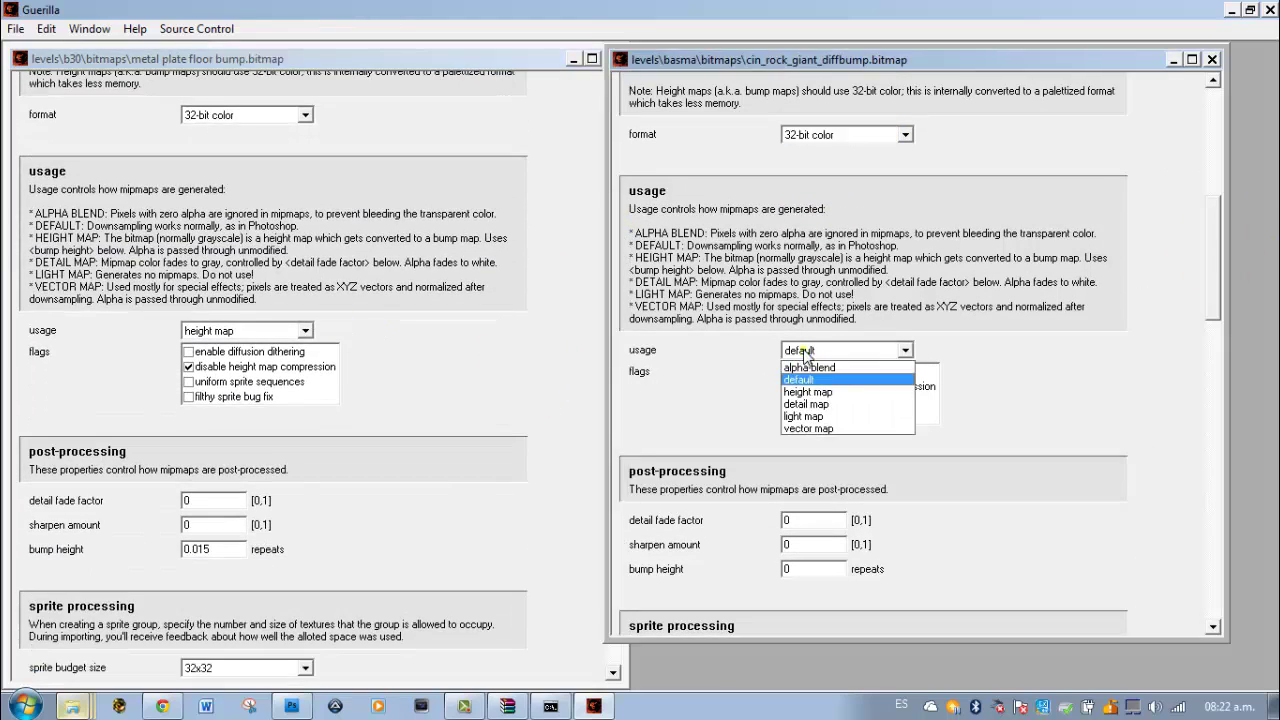
{"action": "left_click", "coordinate": [797, 393]}
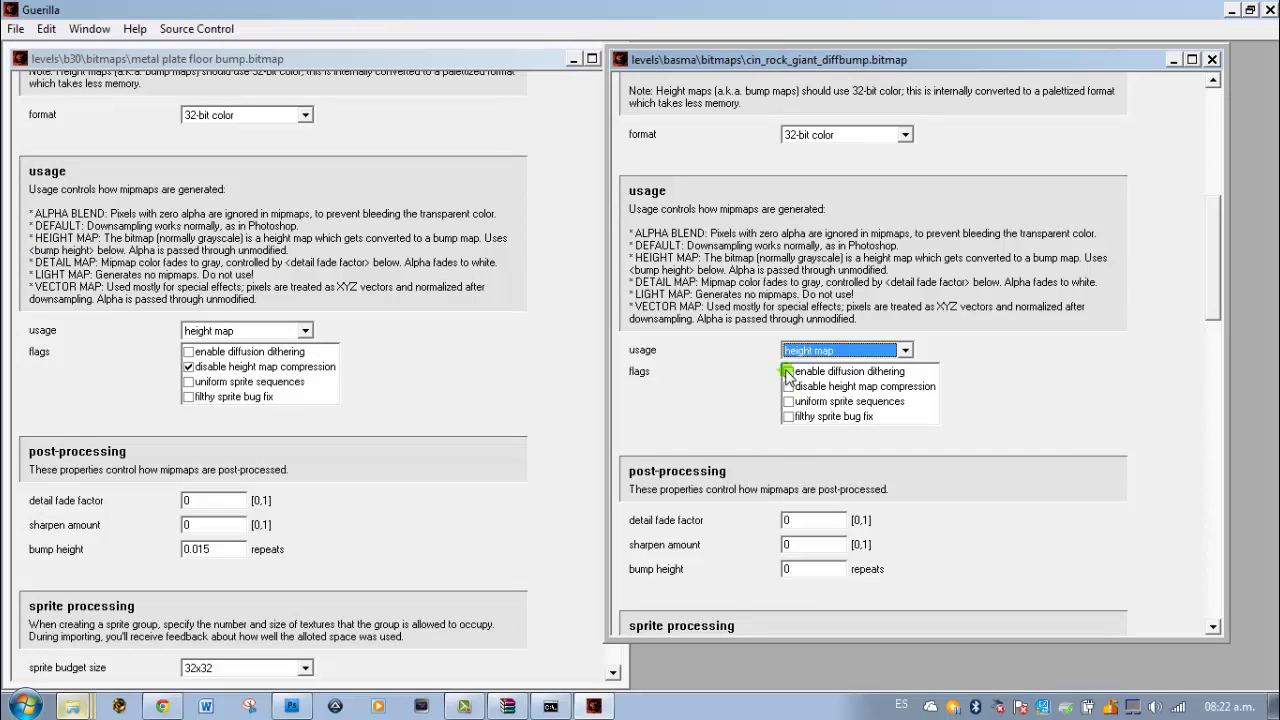
{"action": "left_click", "coordinate": [788, 386]}
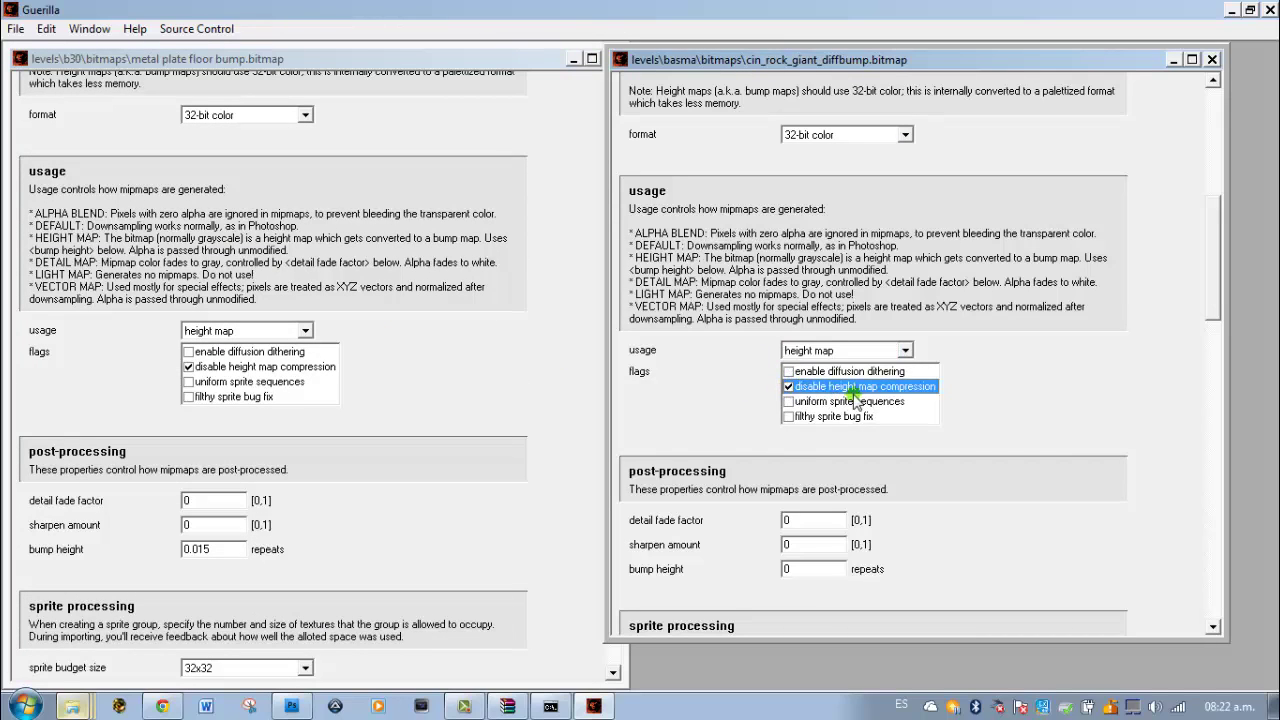
Match the reference bitmap by setting the bump height of cin_rock_giant_diffbump to 0.015 repeats.
{"action": "left_click", "coordinate": [214, 553]}
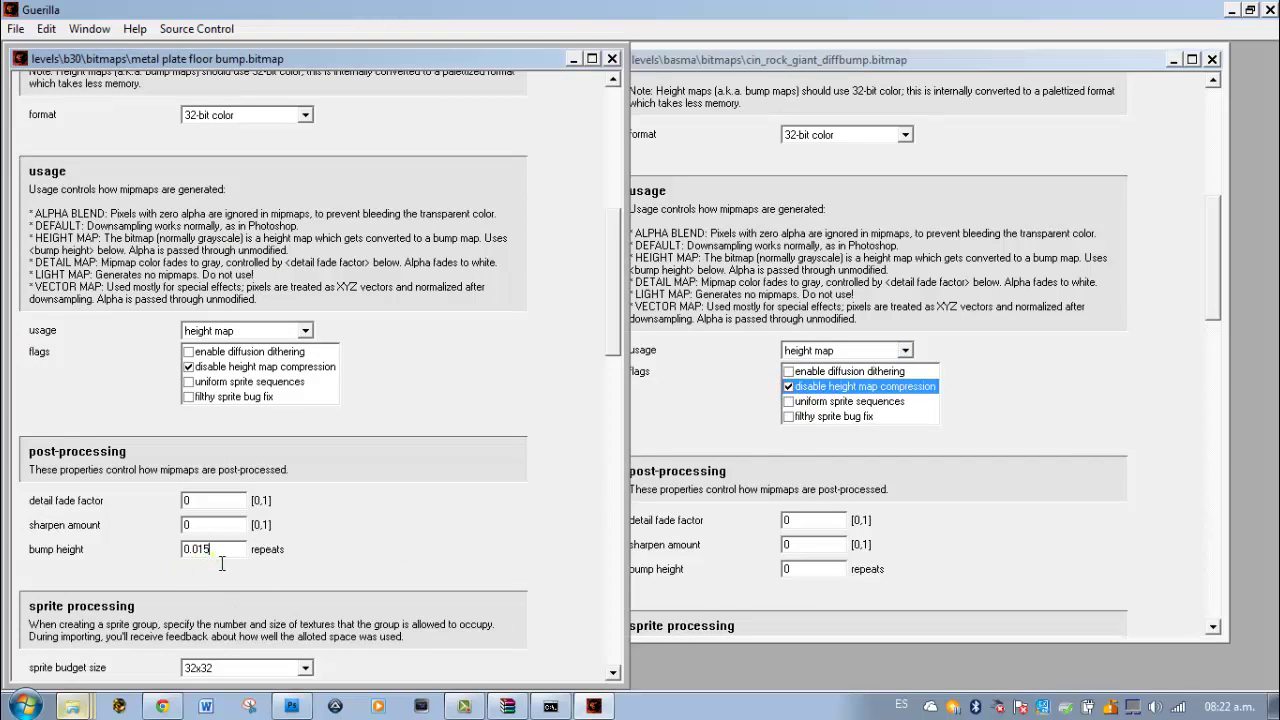
{"action": "right_click", "coordinate": [184, 556]}
{"action": "left_click", "coordinate": [235, 391]}
{"action": "key", "text": "ctrl+z"}
{"action": "left_click", "coordinate": [792, 569]}
{"action": "type", "text": ".015"}
Close both open bitmap tags, saving the changes to cin_rock_giant_diffbump.
{"action": "key", "text": "ctrl+F4"}
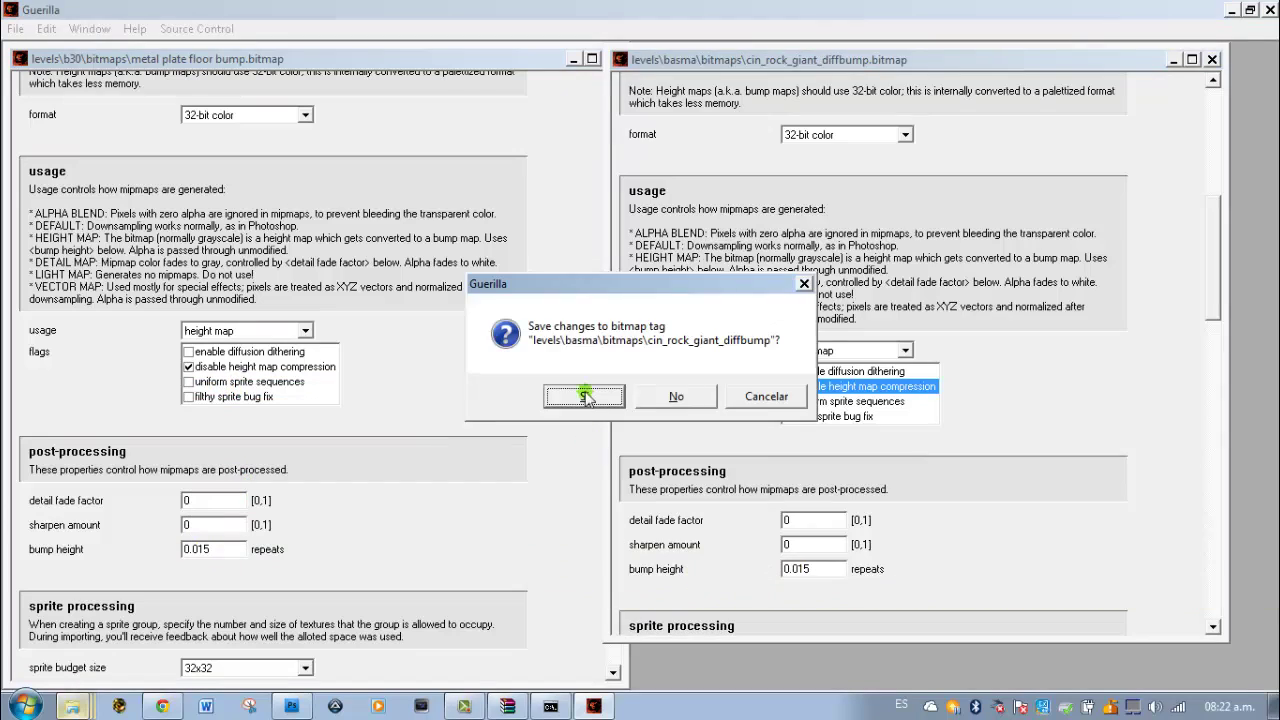
{"action": "left_click", "coordinate": [587, 397]}
{"action": "key", "text": "ctrl+F4"}
{"action": "left_click", "coordinate": [592, 397]}
Switch to the compilar.exe console and rerun "tool bitmaps levels\basma\bitmaps" with the new 32-bit height map settings.
{"action": "left_click", "coordinate": [549, 706]}
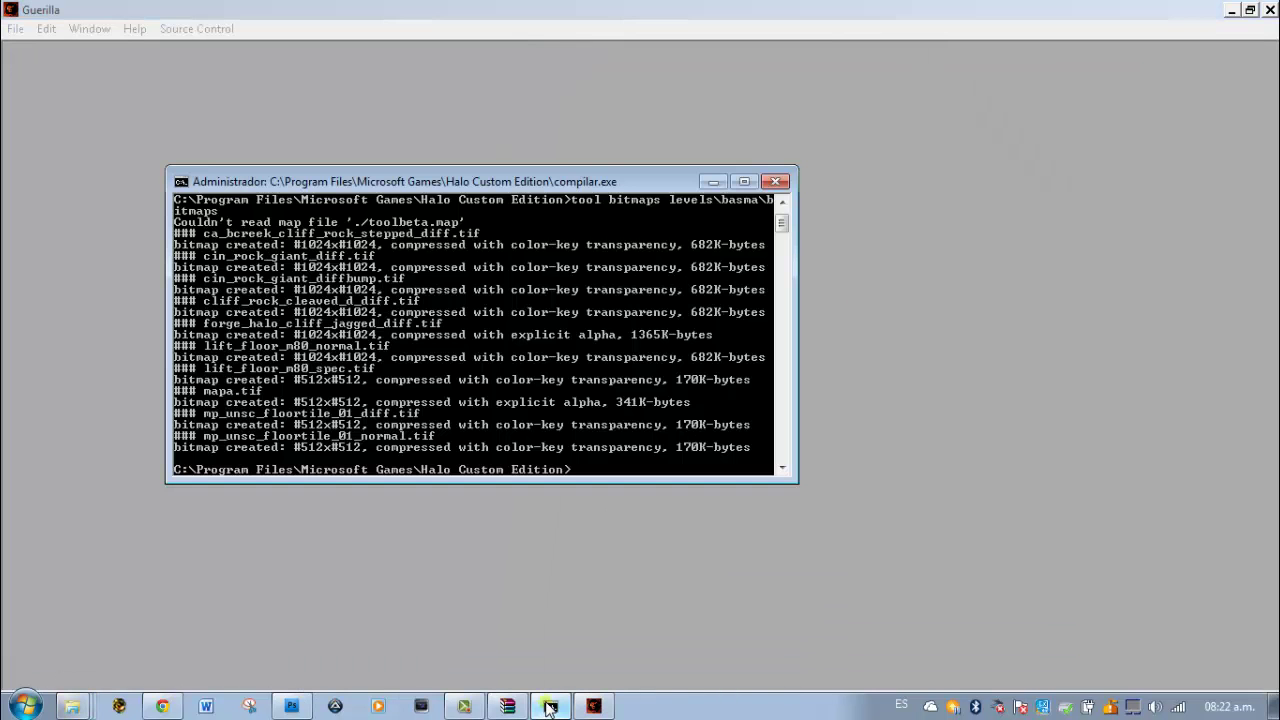
{"action": "key", "text": "Up"}
{"action": "key", "text": "Return"}
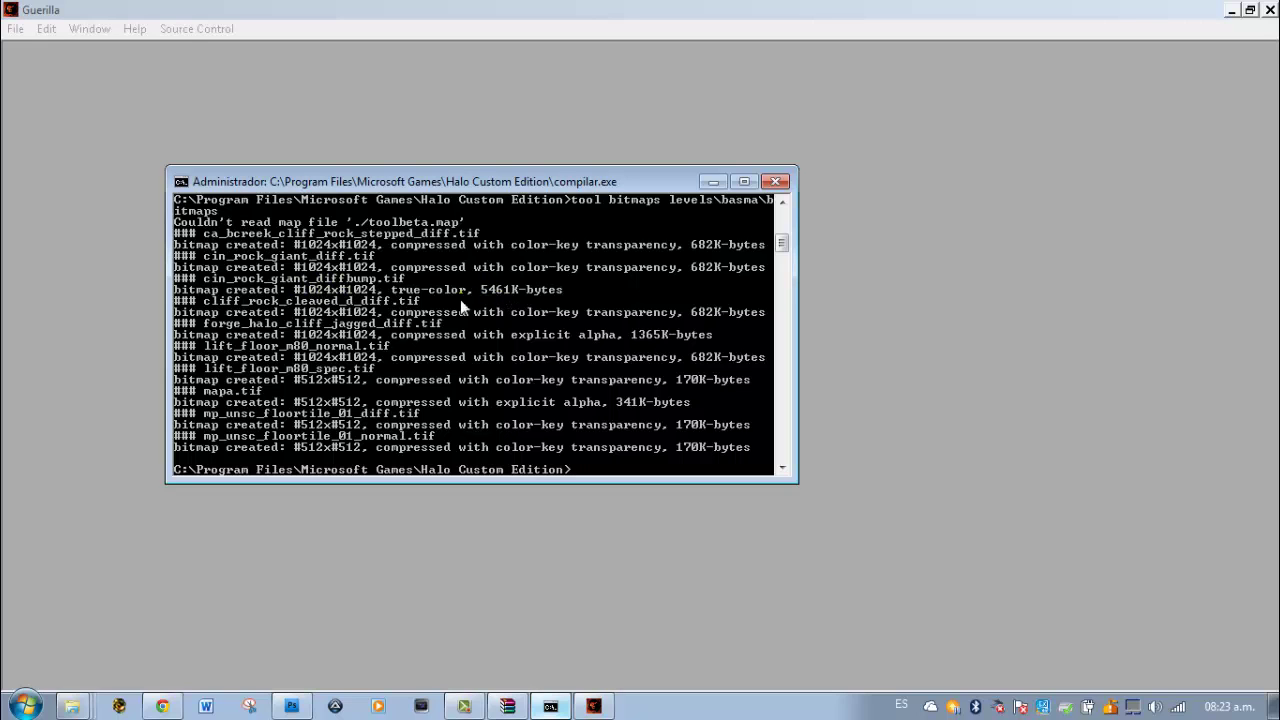
Return to Guerilla and reopen levels\basma\bitmaps\cin_rock_giant_diffbump.bitmap, moving its window clear for review.
{"action": "left_click", "coordinate": [14, 28]}
{"action": "left_click", "coordinate": [25, 66]}
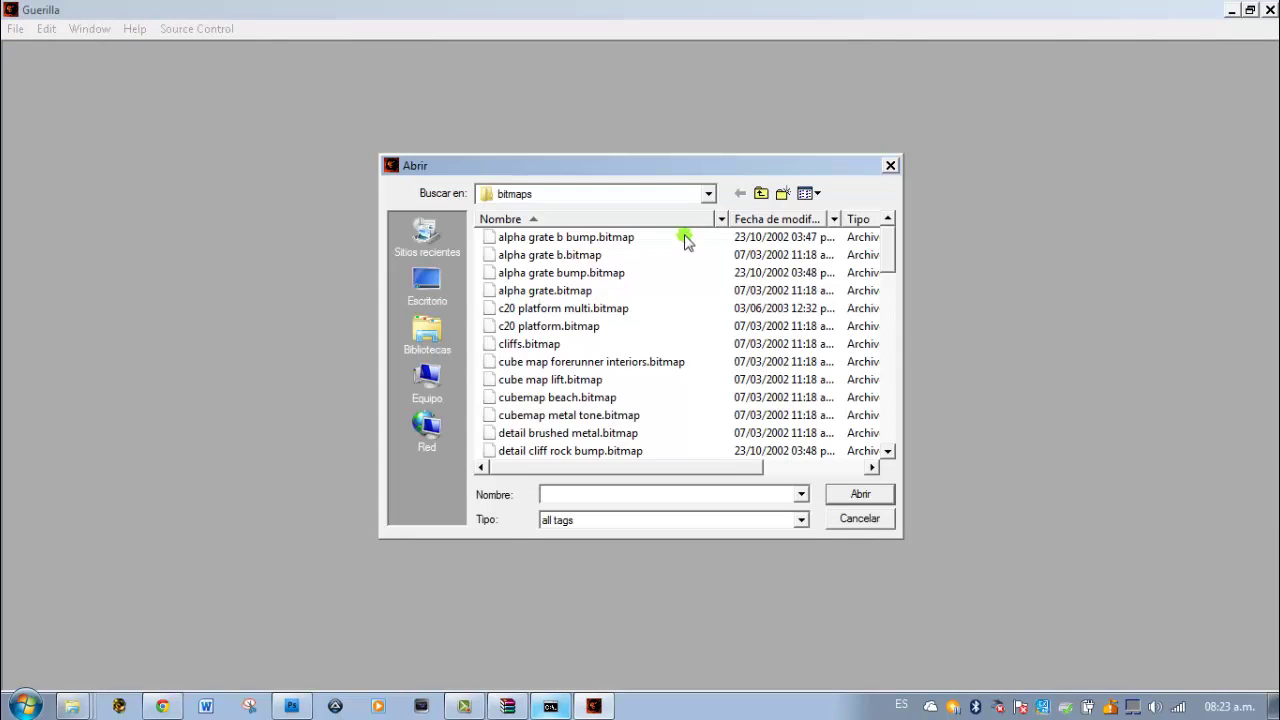
{"action": "left_click", "coordinate": [762, 193]}
{"action": "left_click", "coordinate": [768, 190]}
{"action": "double_click", "coordinate": [527, 414]}
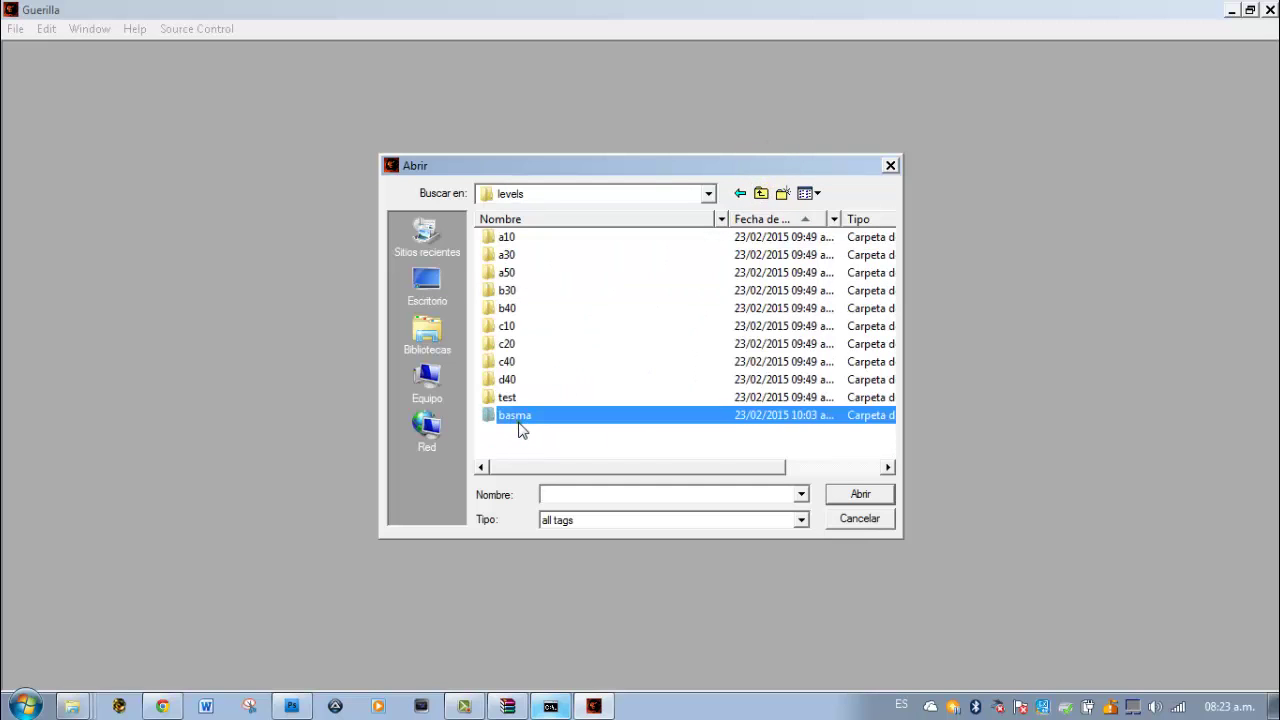
{"action": "double_click", "coordinate": [510, 238]}
{"action": "double_click", "coordinate": [528, 272]}
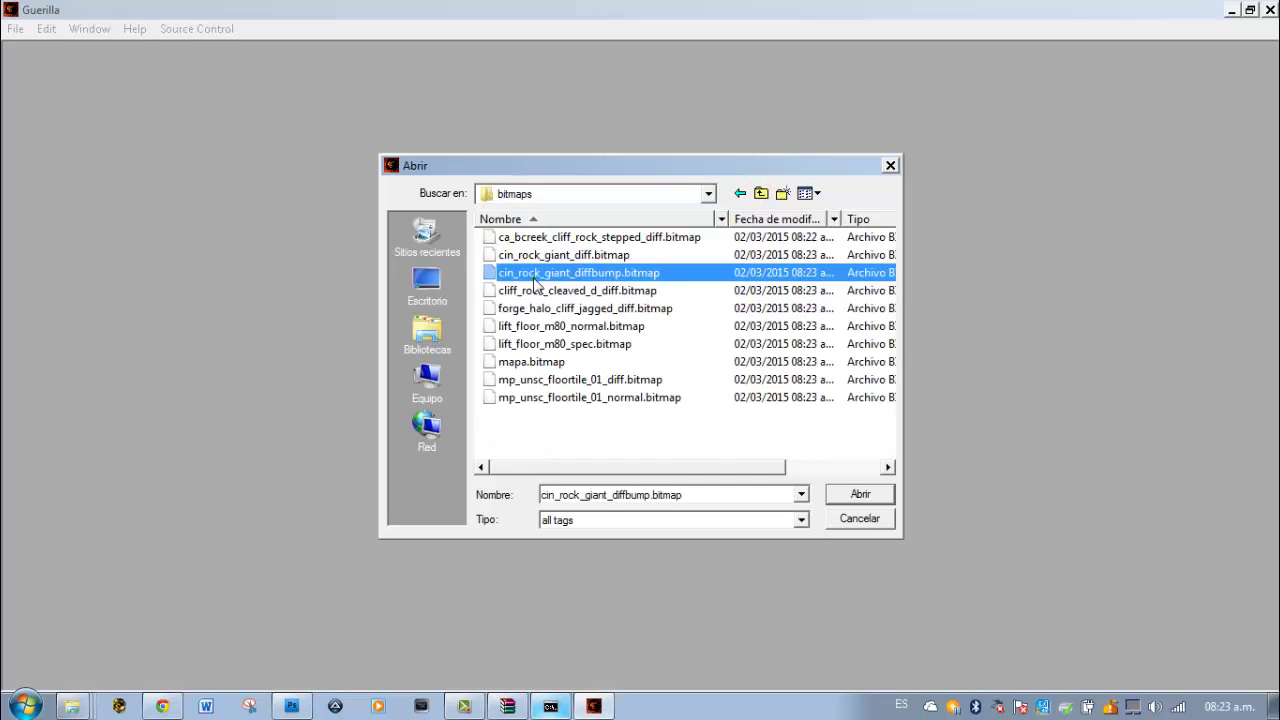
{"action": "left_click_drag", "start_coordinate": [456, 128], "coordinate": [470, 57]}
Review the format and usage settings of cin_rock_giant_diffbump and preview its compiled bitmap.
{"action": "scroll", "coordinate": [682, 158], "scroll_direction": "down", "scroll_amount": 6}
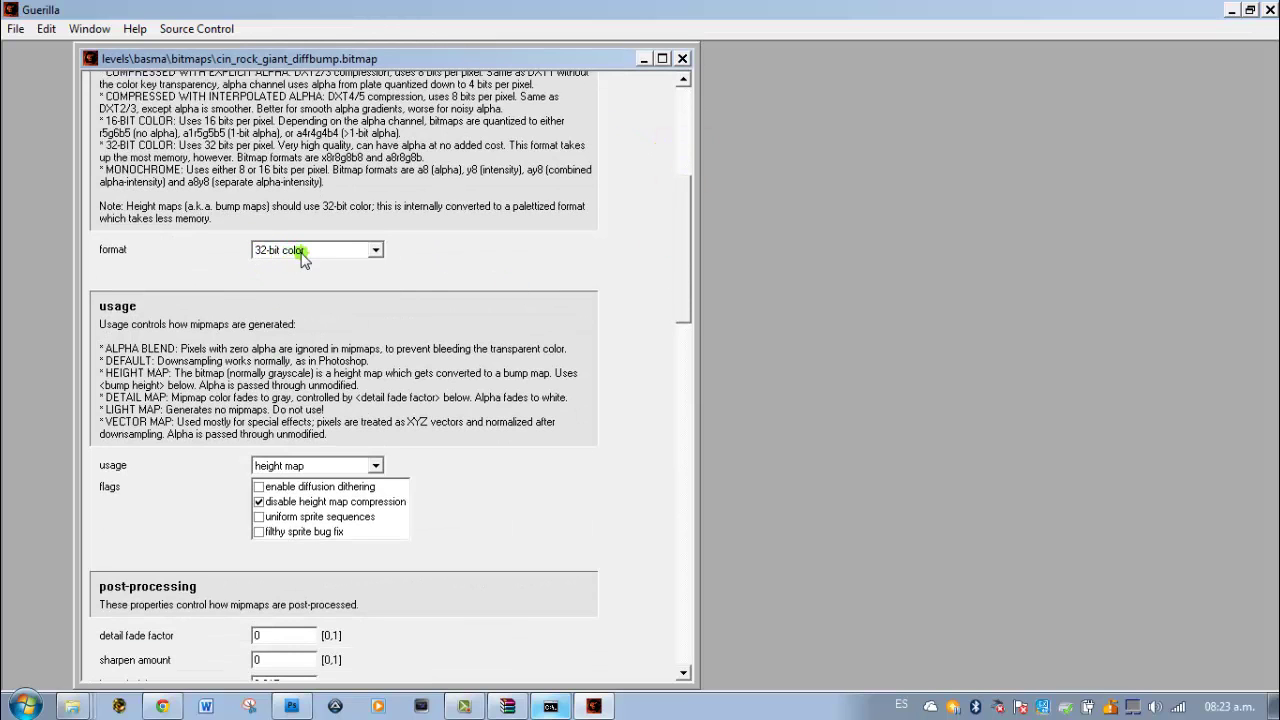
{"action": "scroll", "coordinate": [649, 236], "scroll_direction": "up", "scroll_amount": 10}
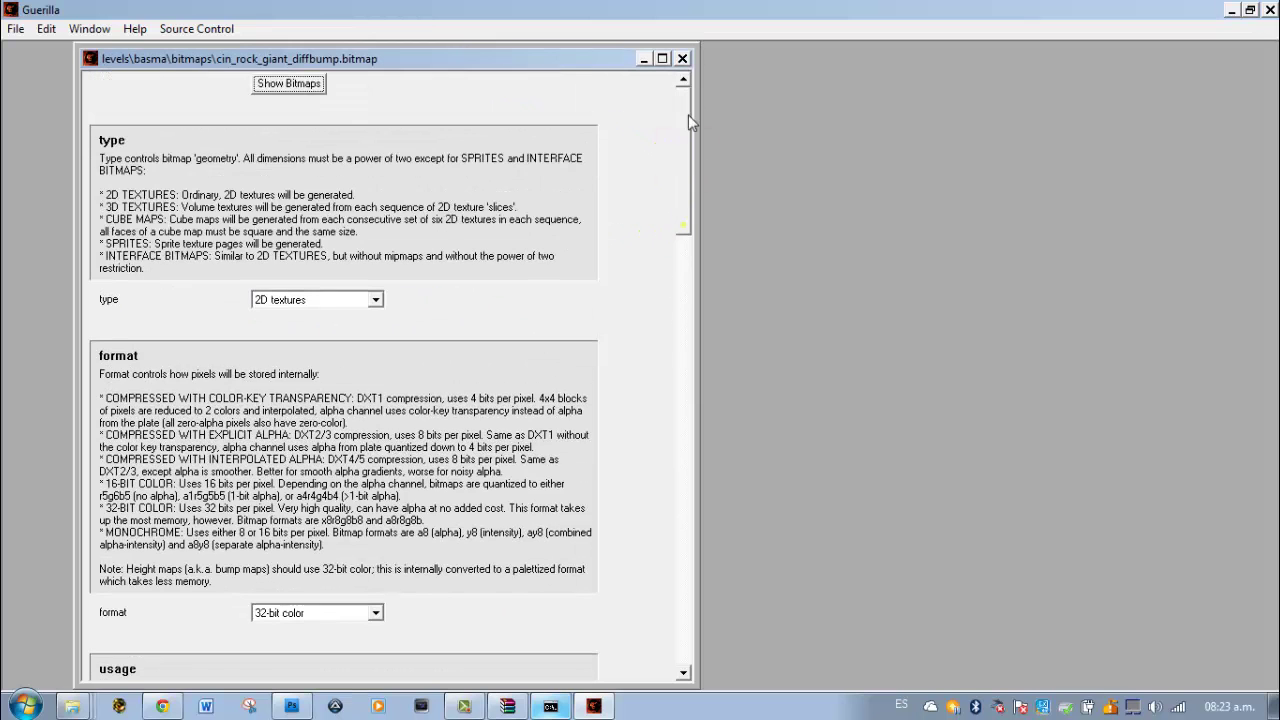
{"action": "left_click", "coordinate": [300, 82]}
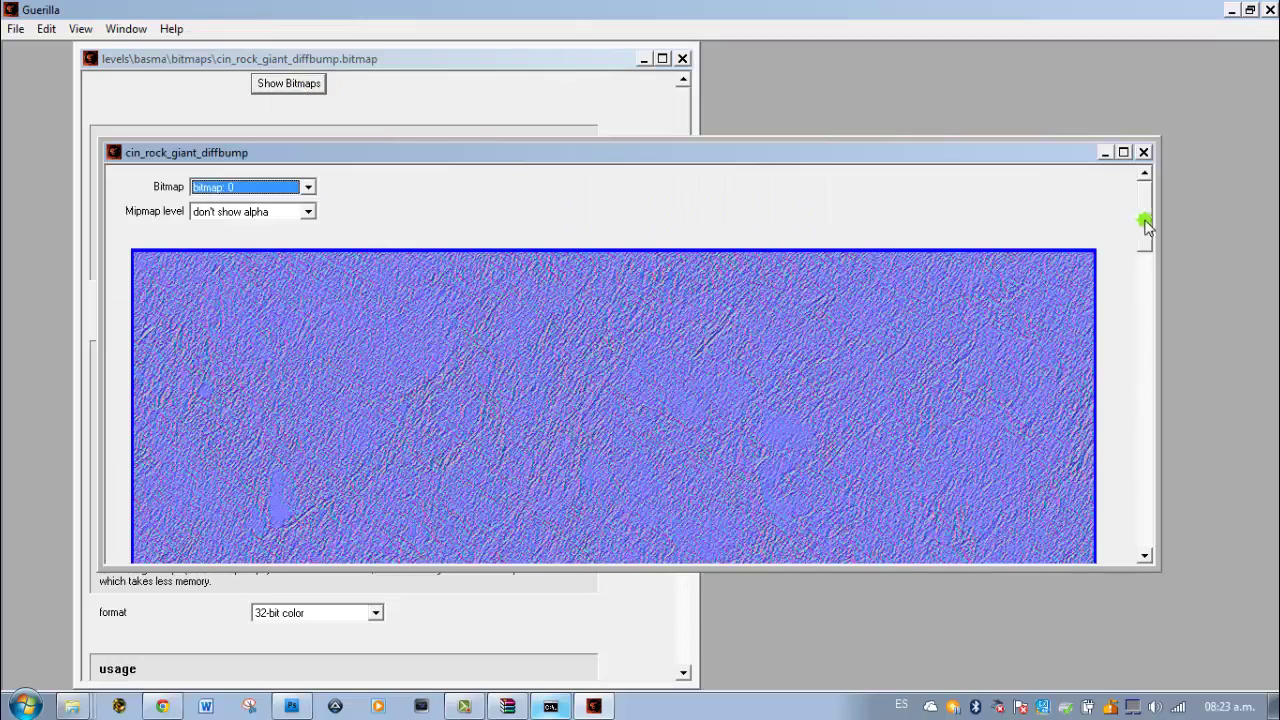
{"action": "left_click_drag", "start_coordinate": [1143, 222], "coordinate": [1123, 323]}
Compare the compiled bitmap with the original normal map at 100% in Photoshop, then return to Guerilla and close the preview.
{"action": "left_click", "coordinate": [291, 706]}
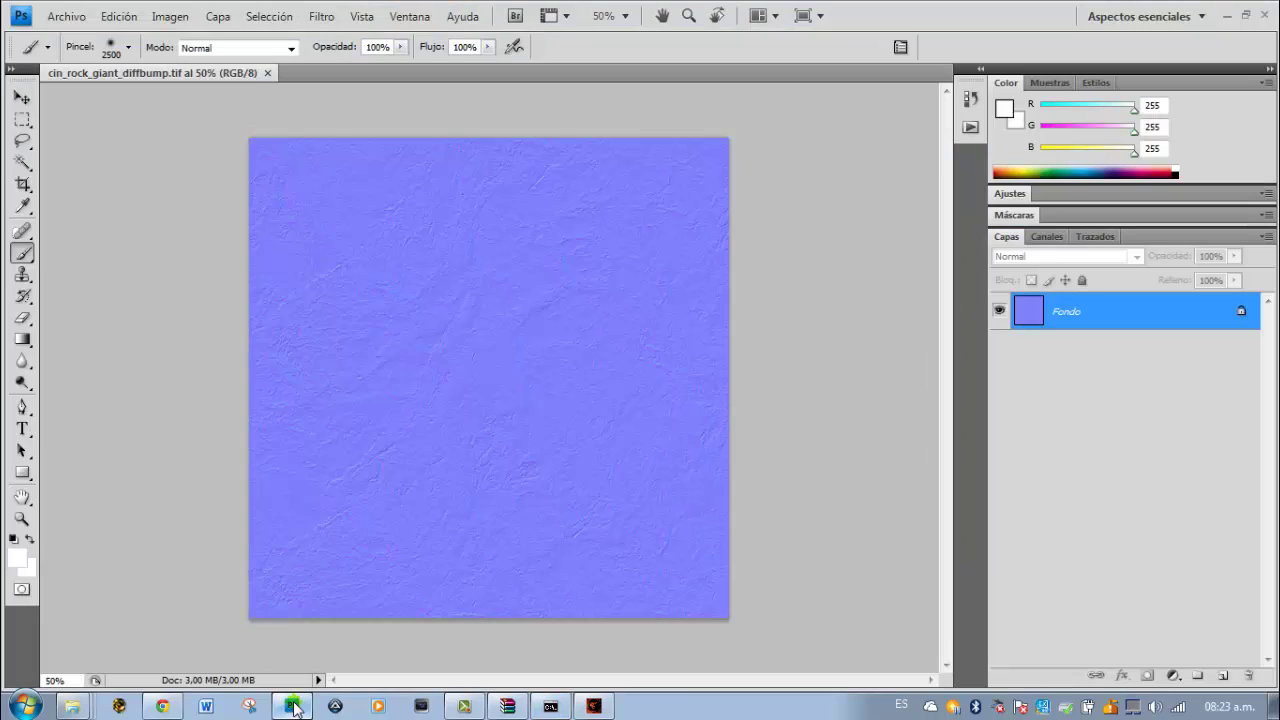
{"action": "key", "text": "ctrl+plus"}
{"action": "key", "text": "ctrl+plus"}
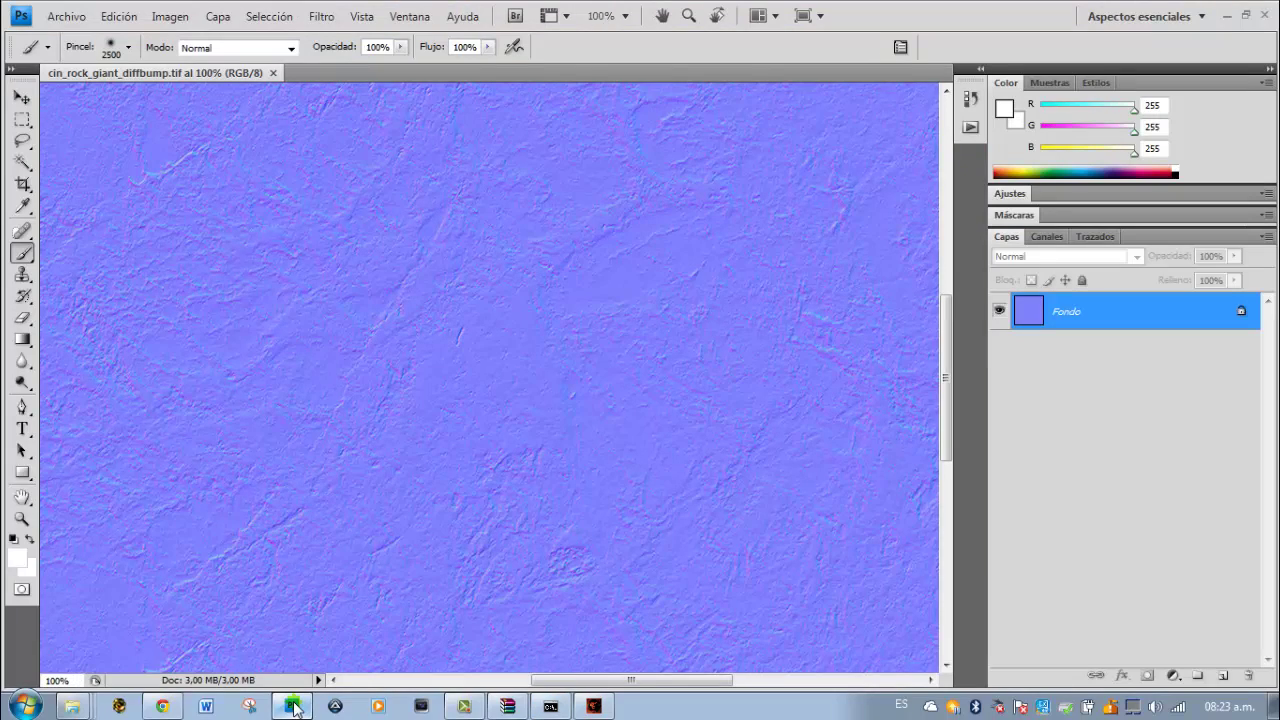
{"action": "left_click", "coordinate": [291, 706]}
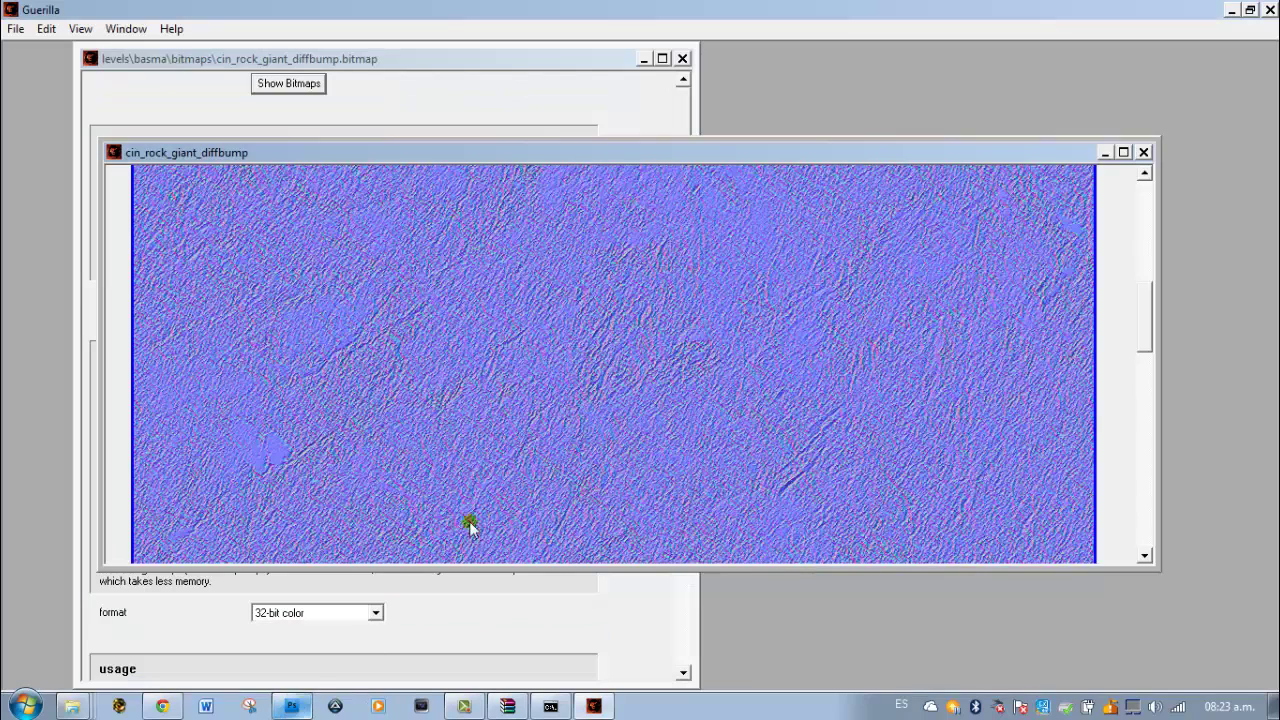
{"action": "left_click", "coordinate": [1143, 152]}
Change the format of cin_rock_giant_diffbump to 16-bit color and close the tag, saving the changes.
{"action": "scroll", "coordinate": [400, 350], "scroll_direction": "down", "scroll_amount": 6}
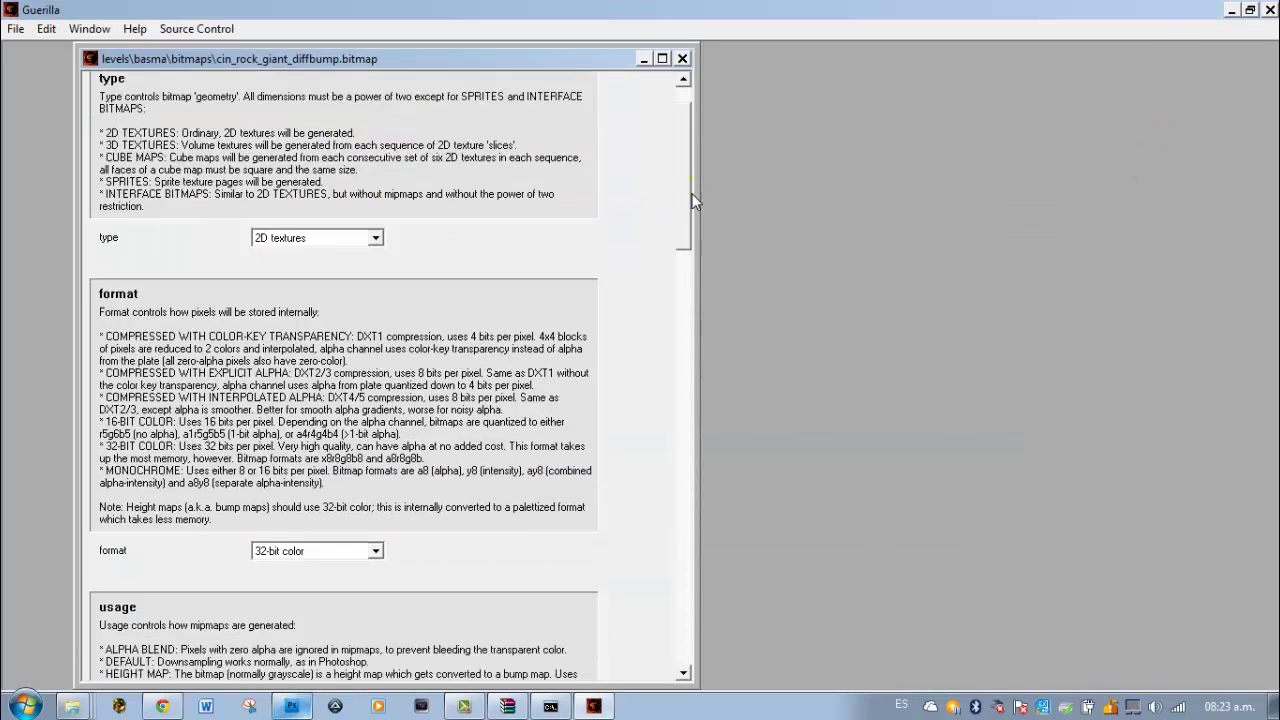
{"action": "left_click", "coordinate": [354, 340]}
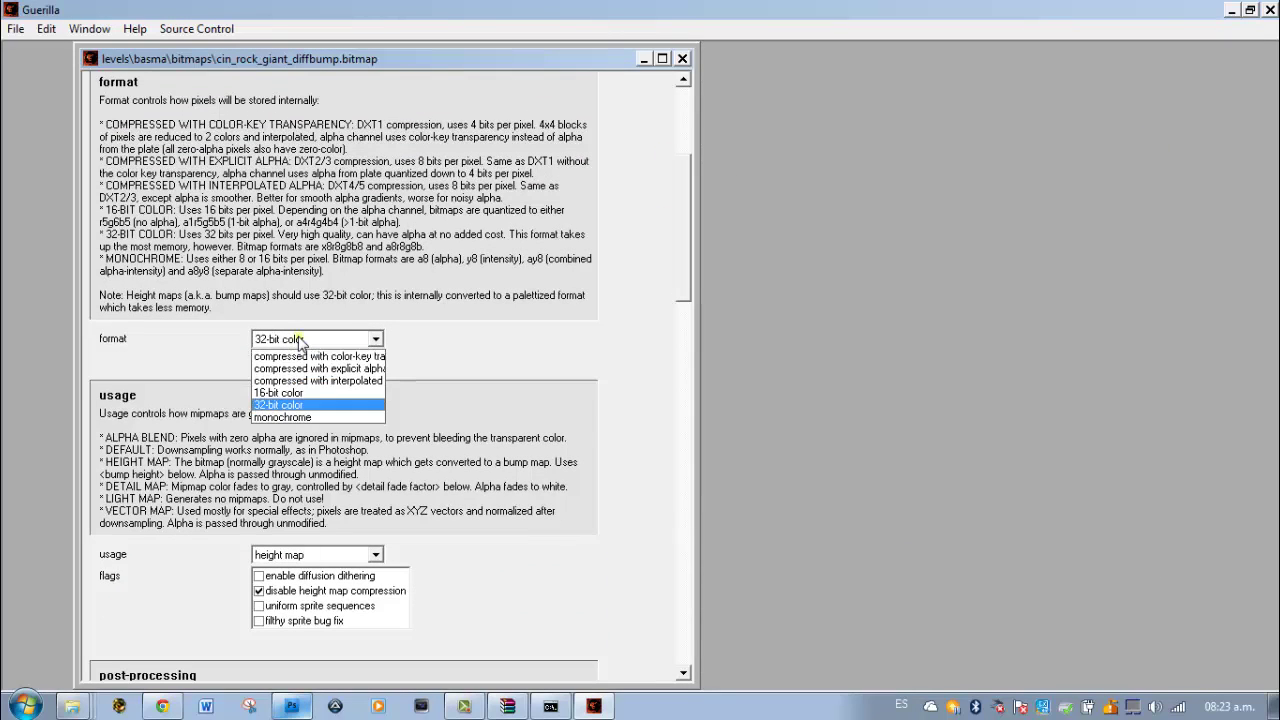
{"action": "left_click", "coordinate": [291, 397]}
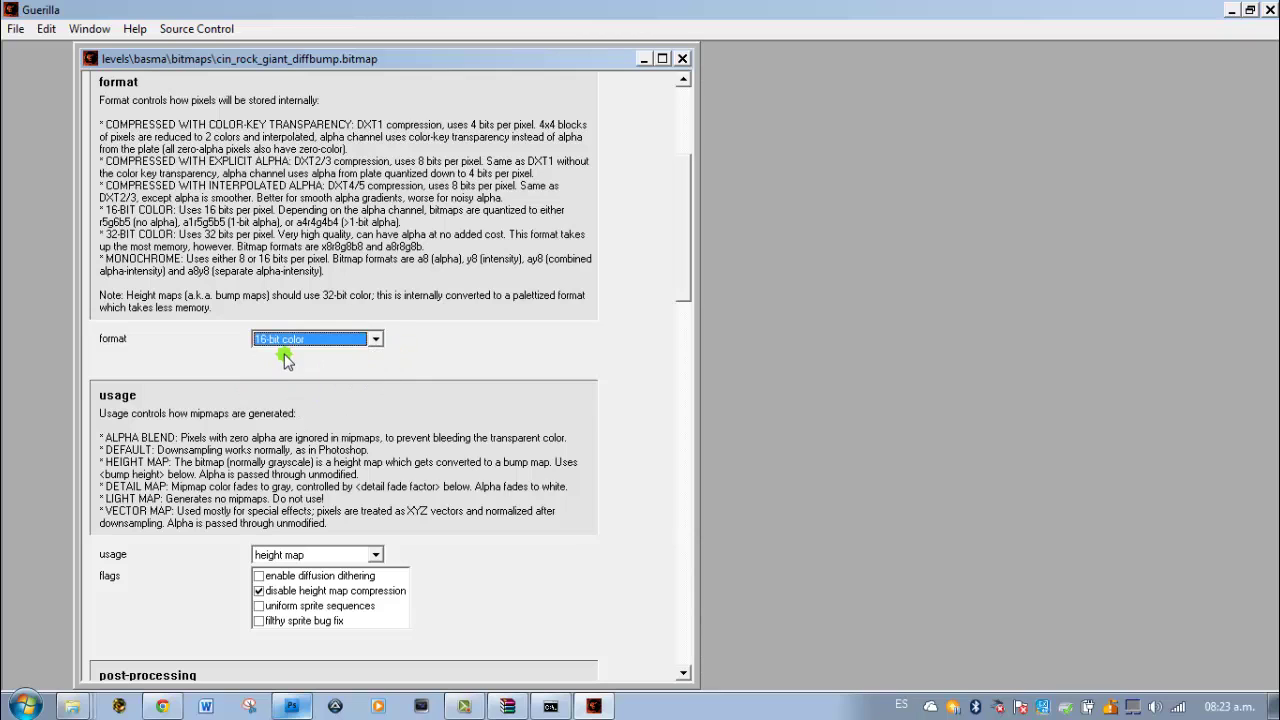
{"action": "left_click", "coordinate": [682, 58]}
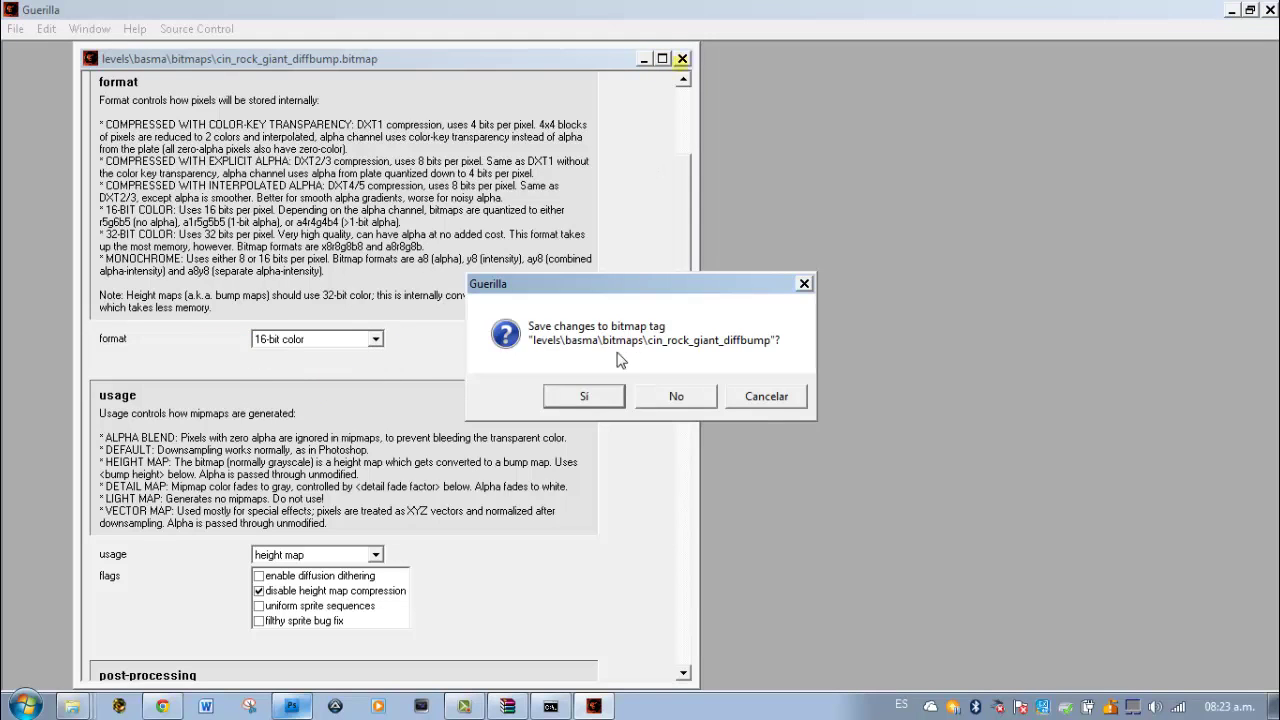
{"action": "left_click", "coordinate": [577, 404]}
Recompile the basma bitmaps with the 16-bit color format by repeating the last tool command in the compilar.exe console.
{"action": "left_click", "coordinate": [550, 707]}
{"action": "key", "text": "Up"}
{"action": "key", "text": "Return"}
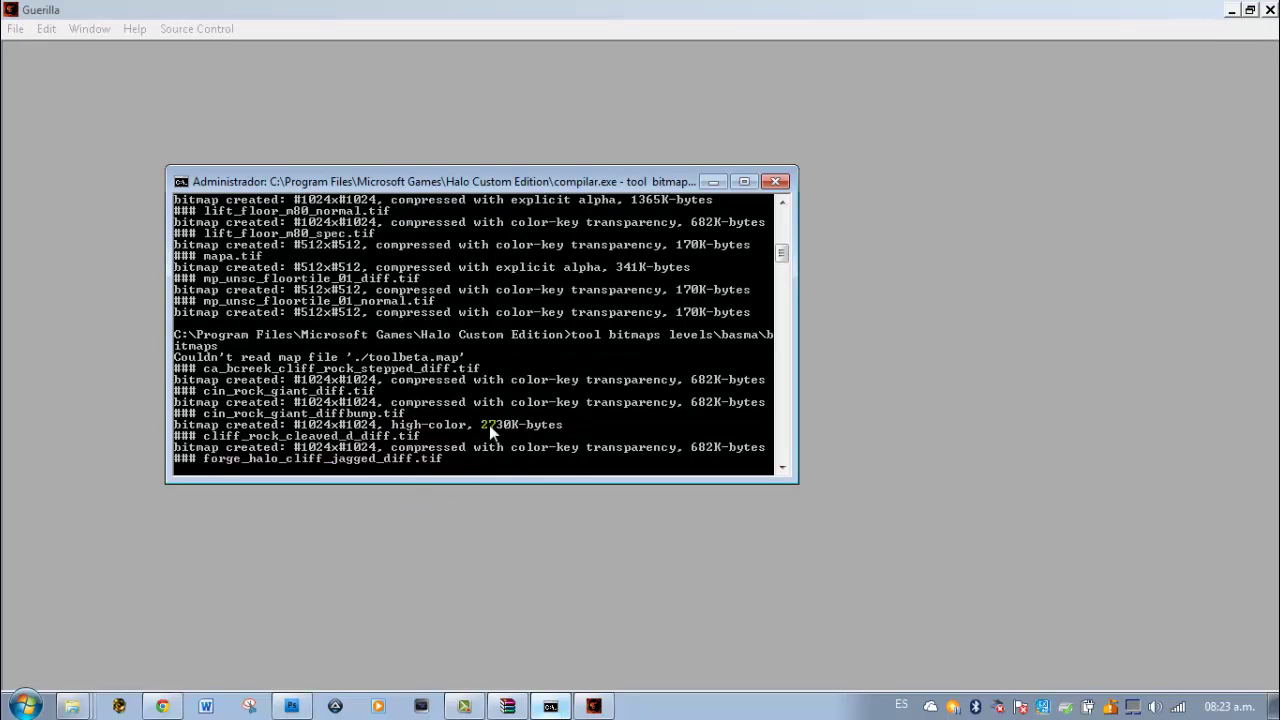
Go back to Guerilla and open the recompiled cin_rock_giant_diffbump.bitmap with its bitmap preview.
{"action": "left_click", "coordinate": [10, 10]}
{"action": "left_click", "coordinate": [15, 30]}
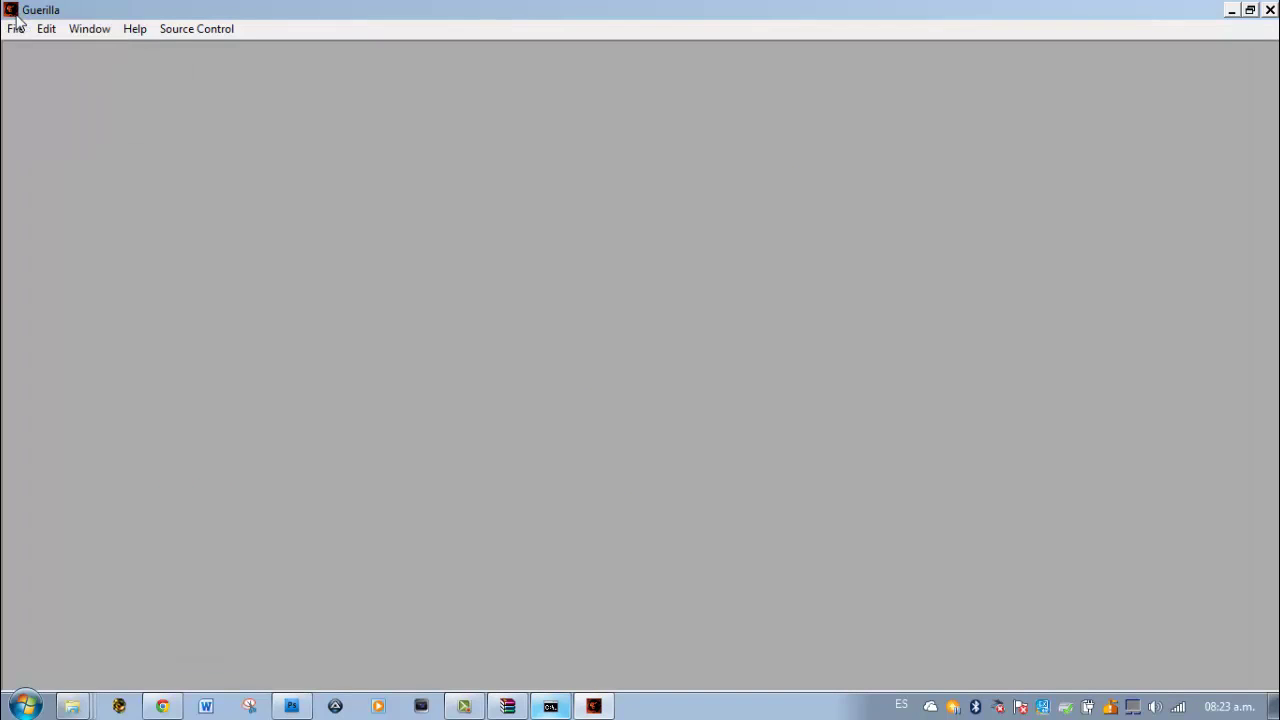
{"action": "left_click", "coordinate": [15, 28]}
{"action": "left_click", "coordinate": [14, 63]}
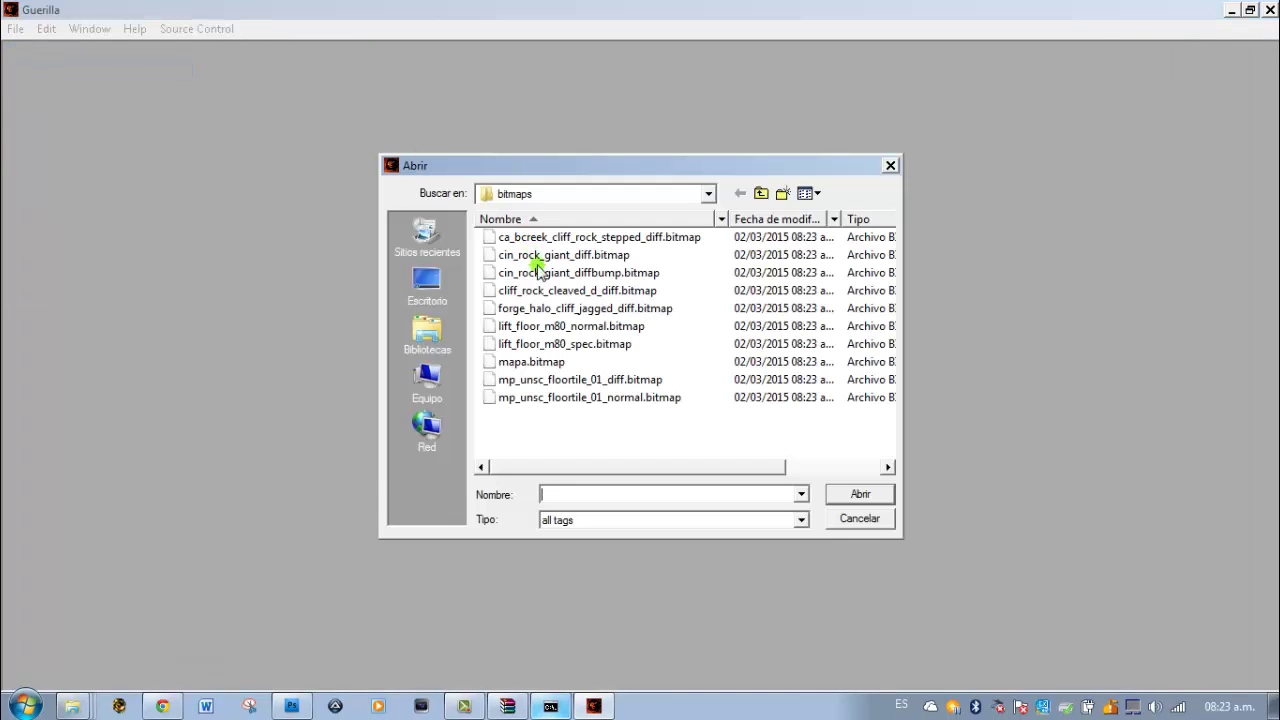
{"action": "double_click", "coordinate": [540, 272]}
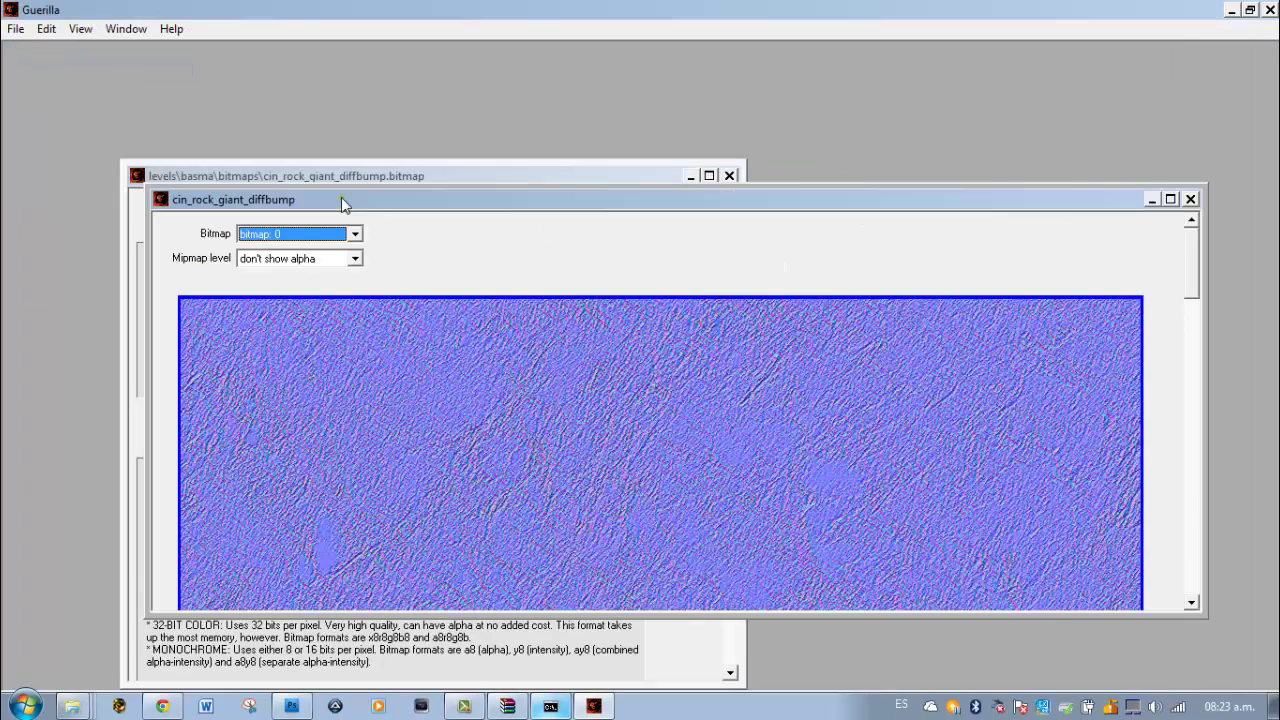
Check the alpha display options in the bitmap preview, keeping "don't show alpha", and close the preview and the tag.
{"action": "left_click", "coordinate": [340, 258]}
{"action": "left_click", "coordinate": [300, 286]}
{"action": "scroll", "coordinate": [326, 260], "scroll_direction": "up", "scroll_amount": 1}
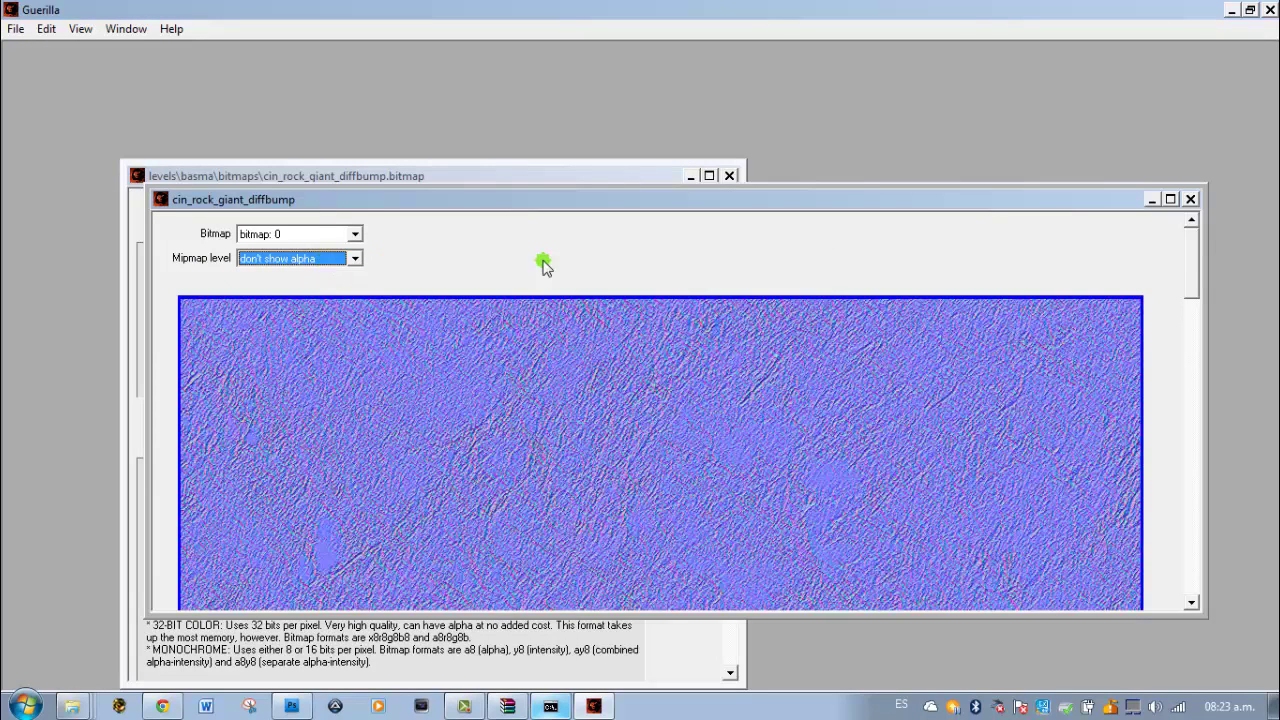
{"action": "left_click", "coordinate": [1189, 200]}
{"action": "left_click", "coordinate": [729, 175]}
Browse from the basma bitmaps up to the tags folder and open prueba\prueba.scenario_structure_bsp.
{"action": "left_click", "coordinate": [15, 28]}
{"action": "left_click", "coordinate": [33, 67]}
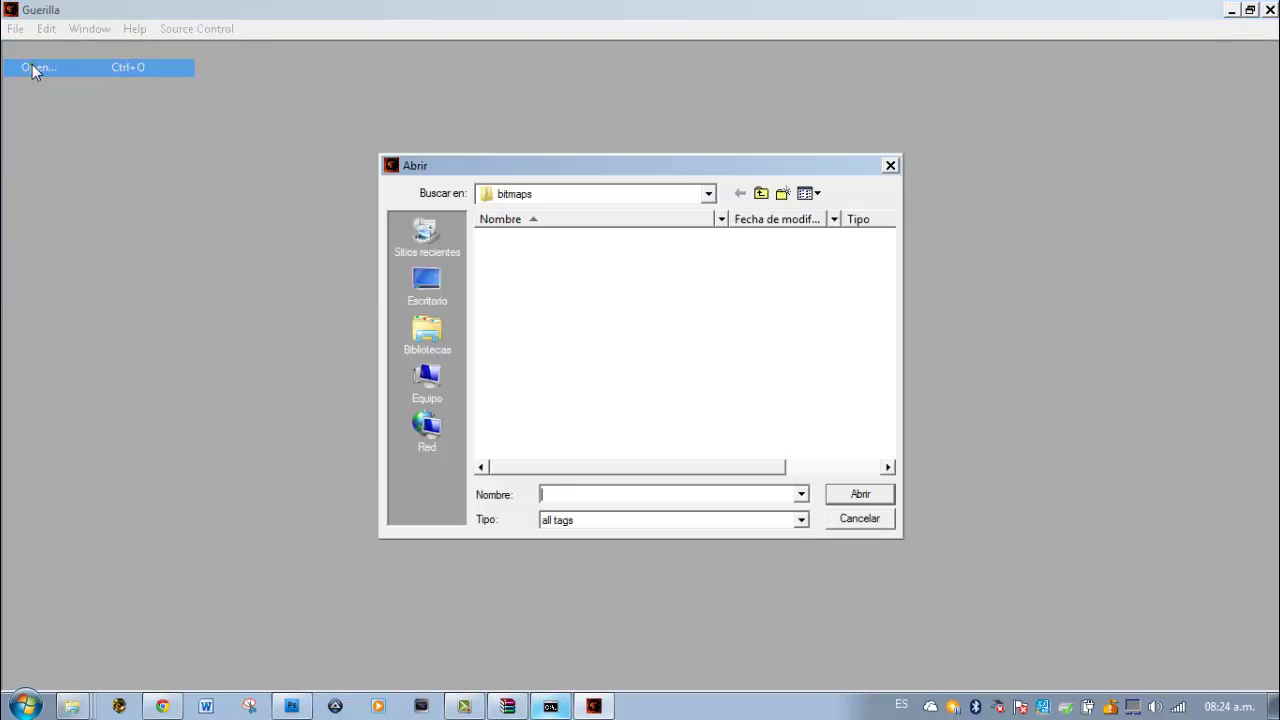
{"action": "left_click", "coordinate": [762, 193]}
{"action": "left_click", "coordinate": [764, 193]}
{"action": "left_click", "coordinate": [768, 193]}
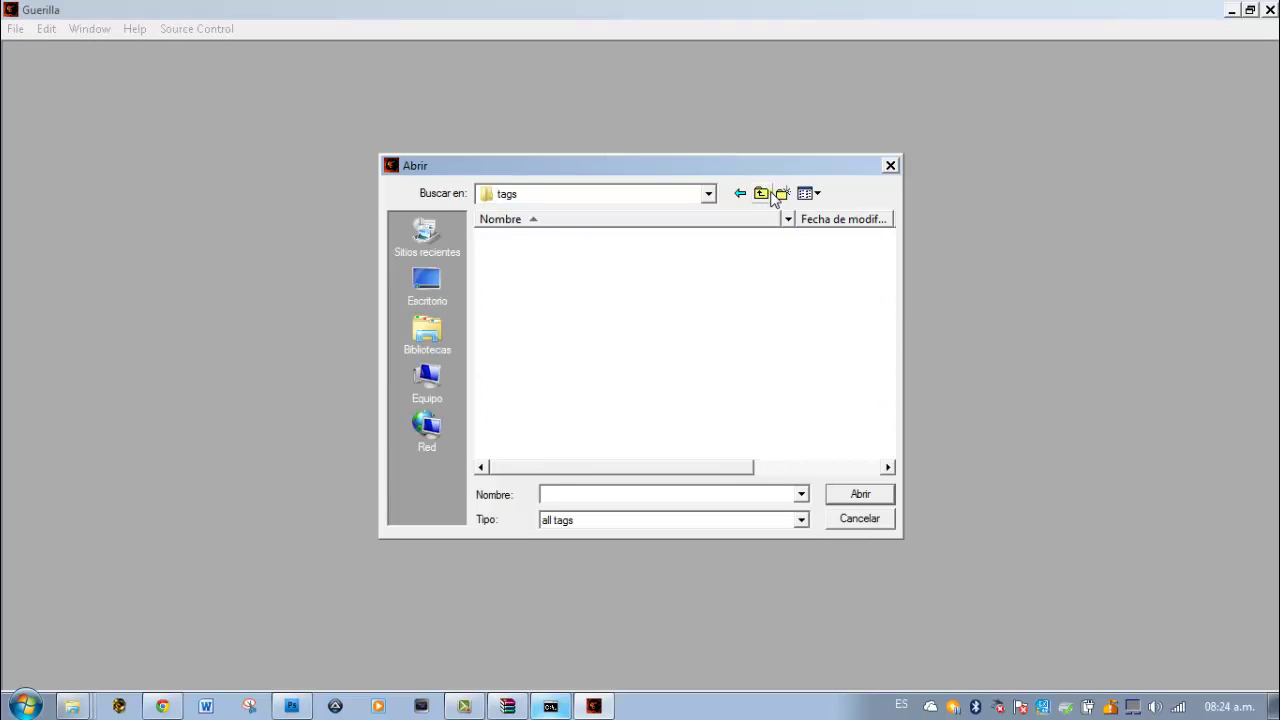
{"action": "scroll", "coordinate": [580, 395], "scroll_direction": "down", "scroll_amount": 4}
{"action": "scroll", "coordinate": [571, 389], "scroll_direction": "up", "scroll_amount": 3}
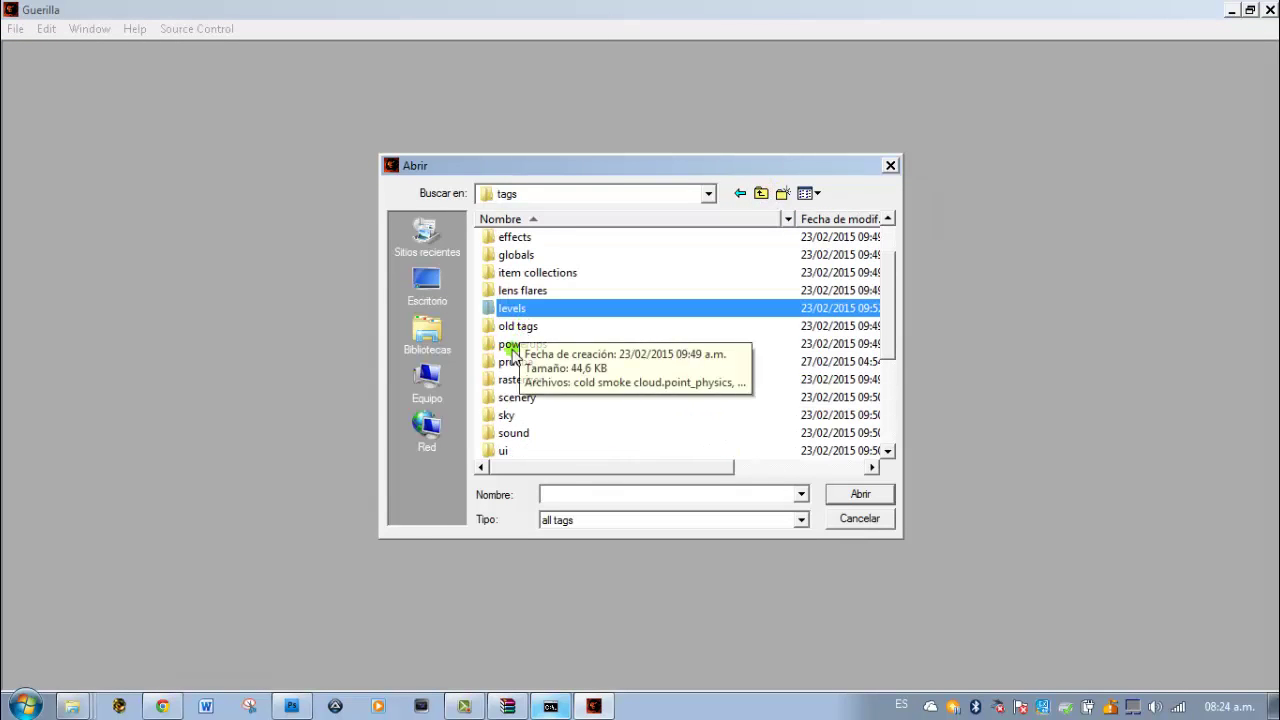
{"action": "double_click", "coordinate": [512, 361]}
{"action": "double_click", "coordinate": [517, 271]}
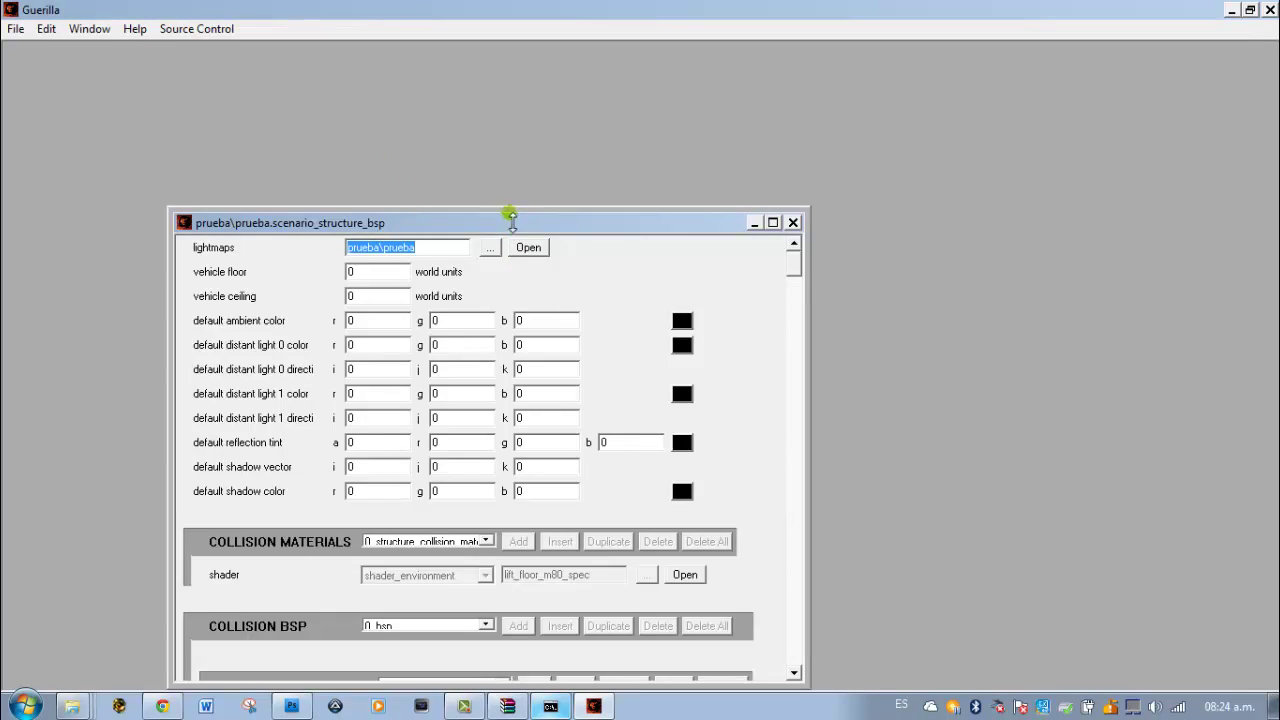
Select collision material 3 in the structure BSP and open its cin_rock_giant_diff shader in an enlarged tag window.
{"action": "left_click", "coordinate": [455, 377]}
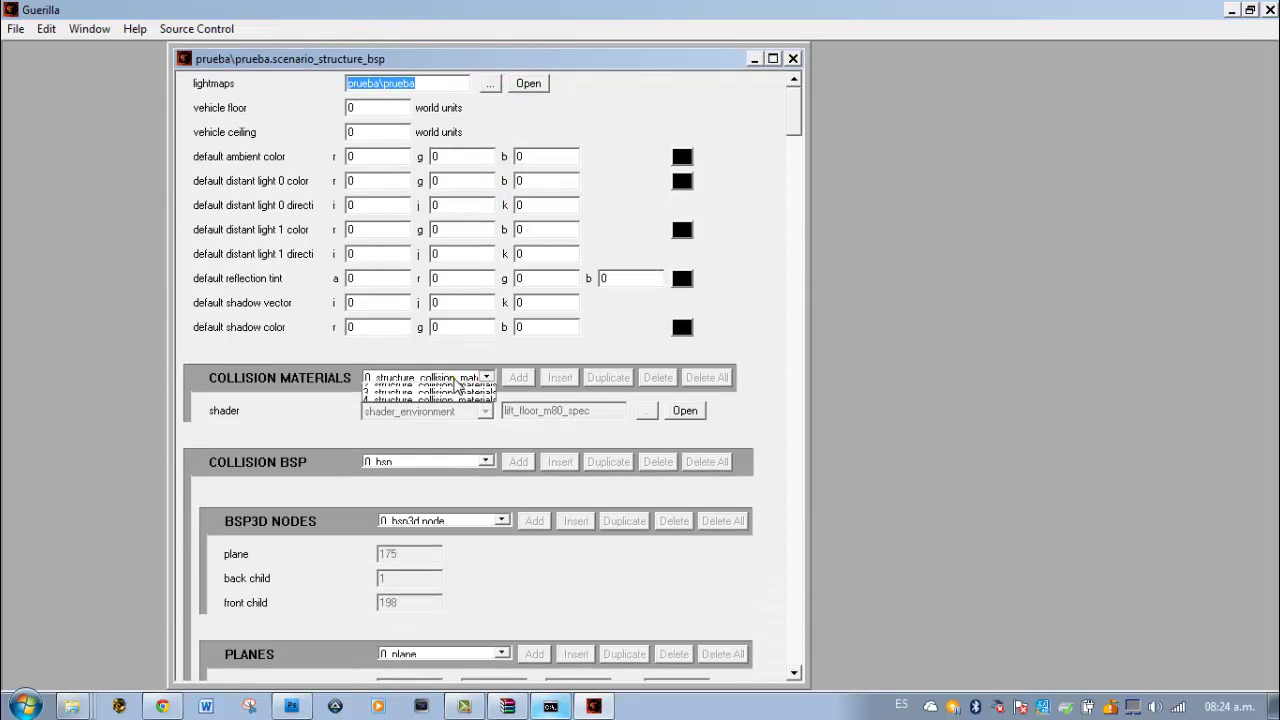
{"action": "left_click", "coordinate": [455, 417]}
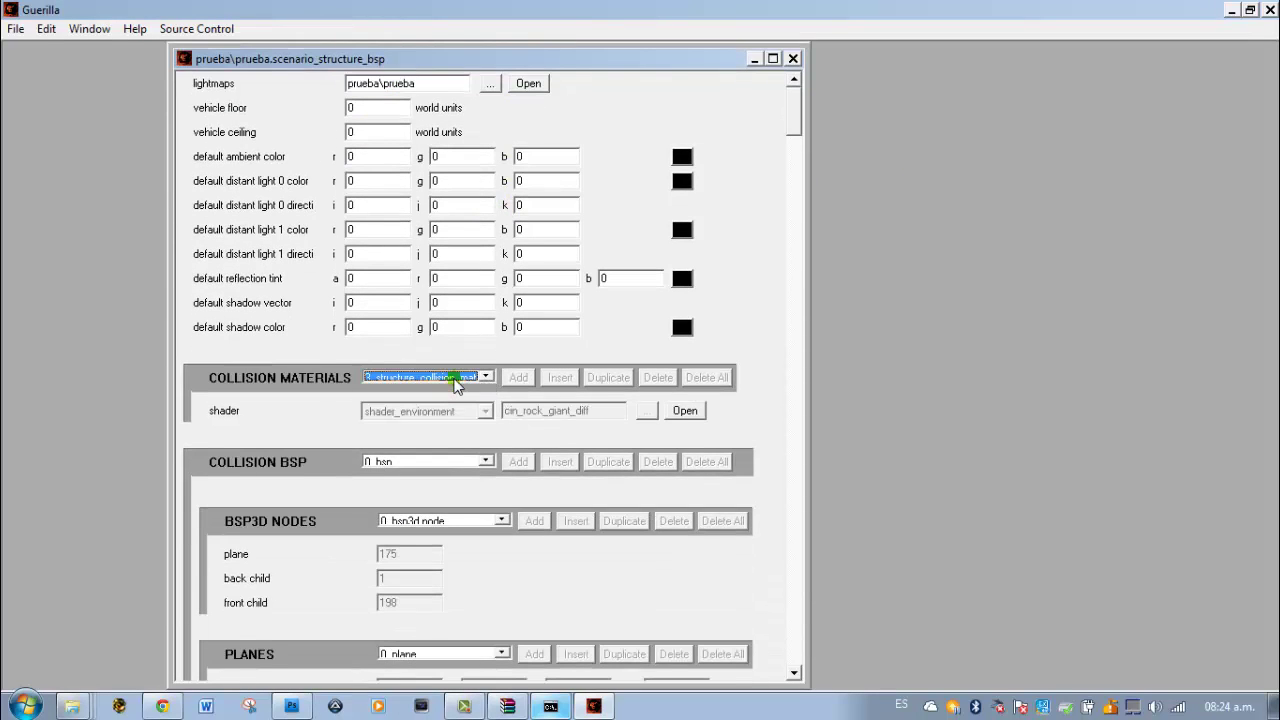
{"action": "left_click", "coordinate": [685, 410]}
{"action": "left_click_drag", "start_coordinate": [655, 230], "coordinate": [685, 52]}
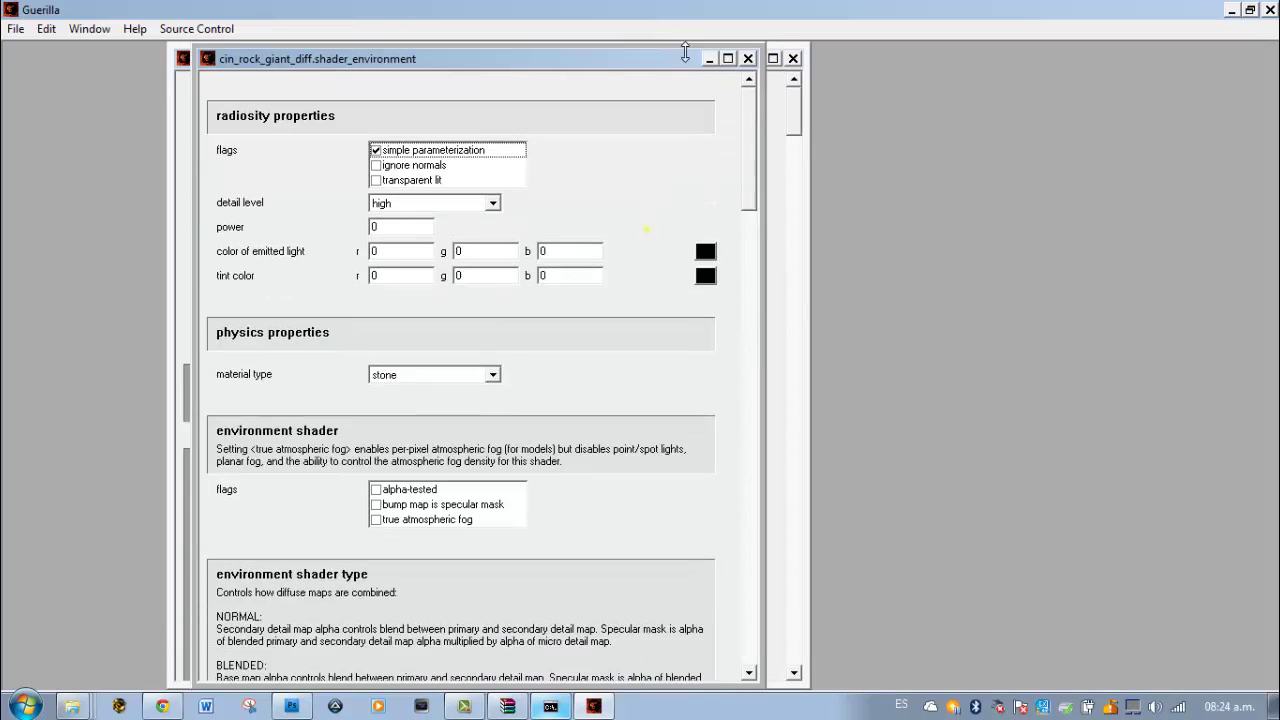
Open the shader's base map bitmap under the diffuse properties, preview its image, and close both windows.
{"action": "scroll", "coordinate": [649, 229], "scroll_direction": "down", "scroll_amount": 5}
{"action": "left_click", "coordinate": [549, 406]}
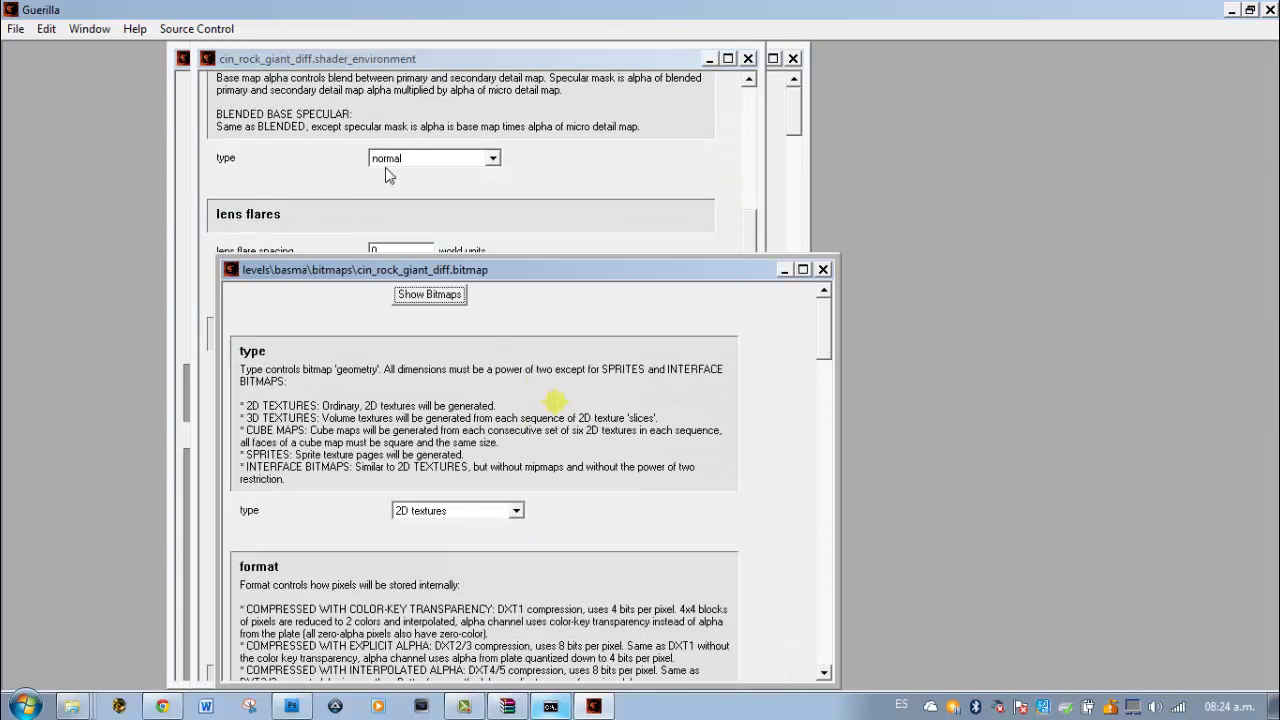
{"action": "left_click", "coordinate": [430, 294]}
{"action": "key", "text": "Escape"}
{"action": "key", "text": "ctrl+w"}
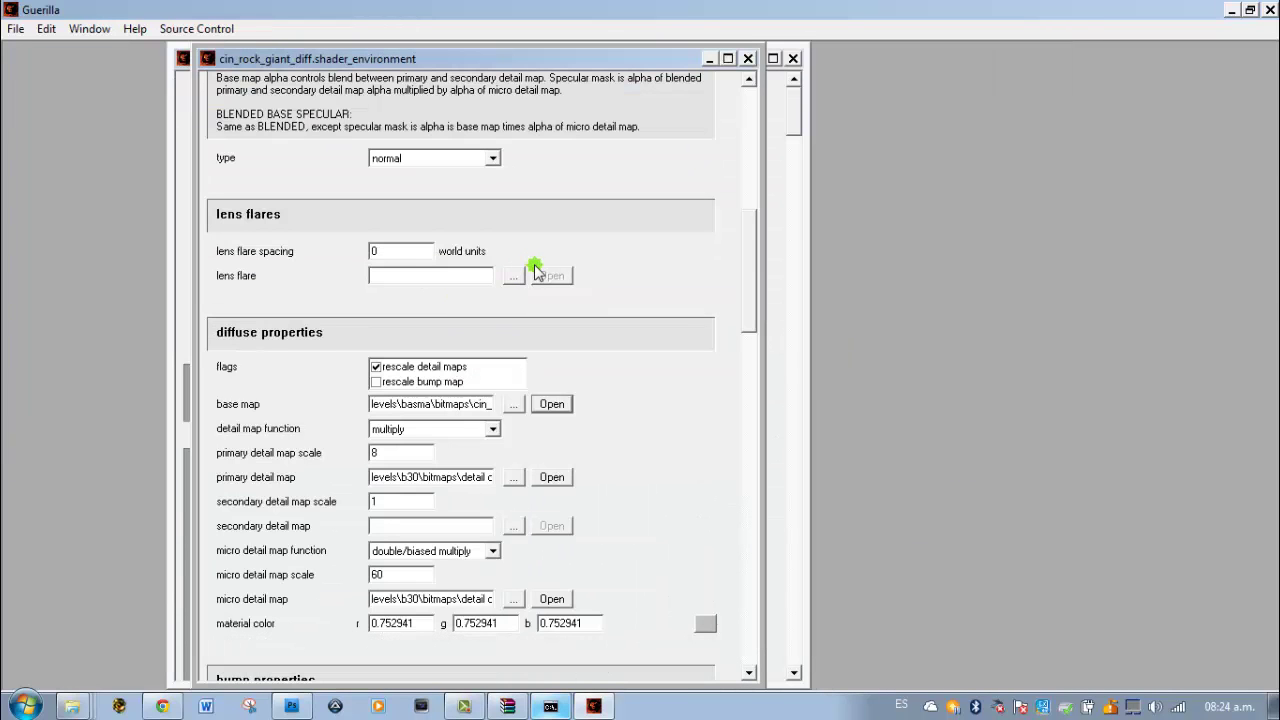
Assign levels\basma\bitmaps\cin_rock_giant_diffbump.bitmap as the shader's bump map and set the bump map scale to 1.
{"action": "left_click_drag", "start_coordinate": [748, 278], "coordinate": [737, 340]}
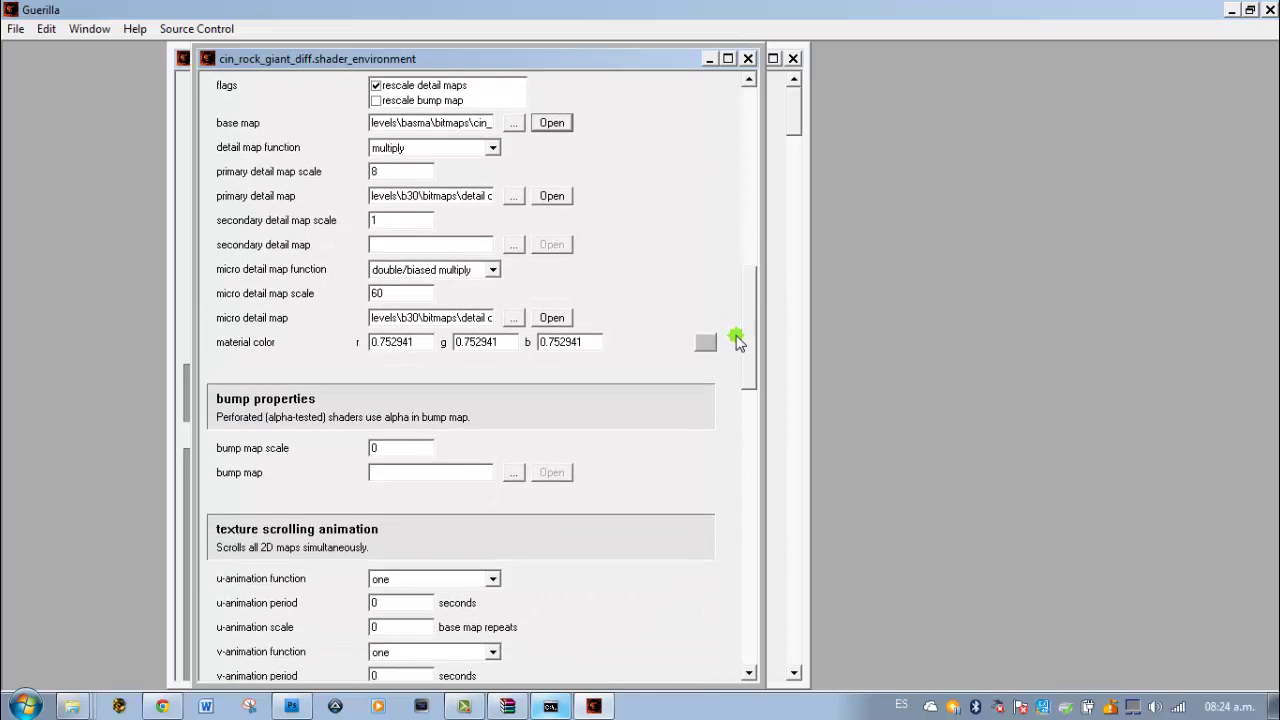
{"action": "left_click", "coordinate": [377, 477]}
{"action": "left_click", "coordinate": [515, 473]}
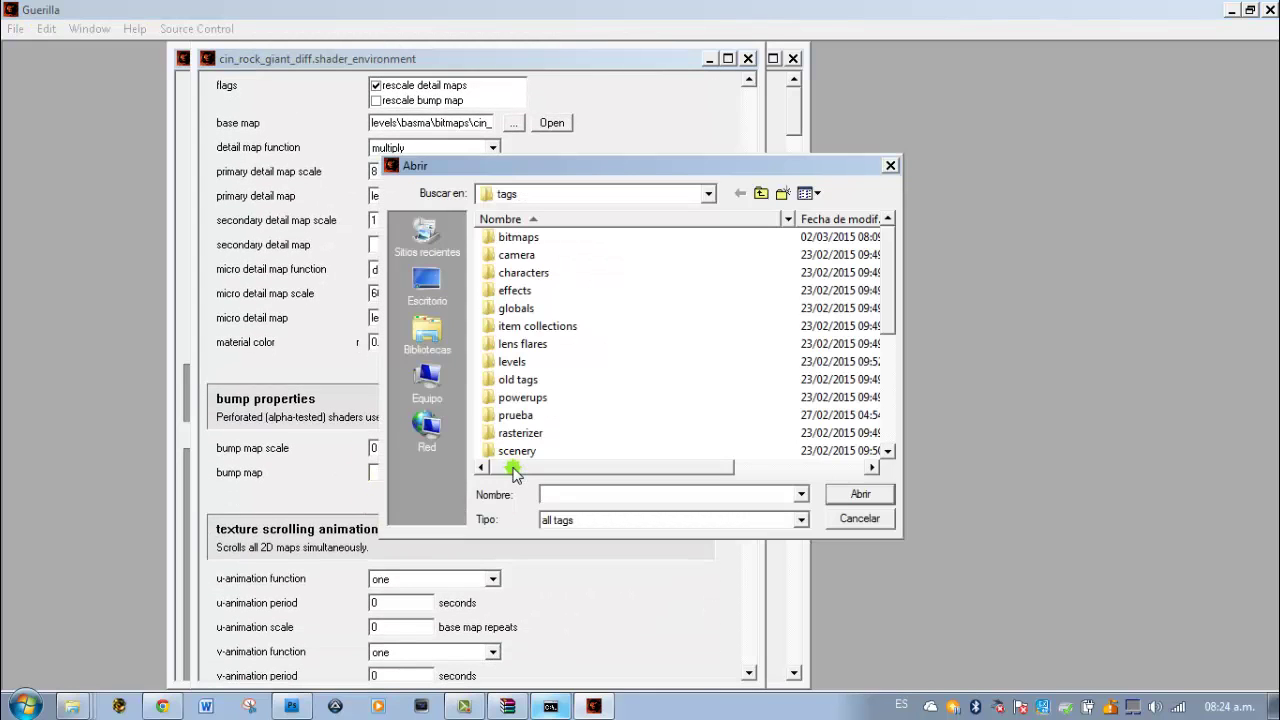
{"action": "left_click", "coordinate": [890, 165]}
{"action": "left_click", "coordinate": [514, 473]}
{"action": "double_click", "coordinate": [515, 362]}
{"action": "left_click", "coordinate": [500, 416]}
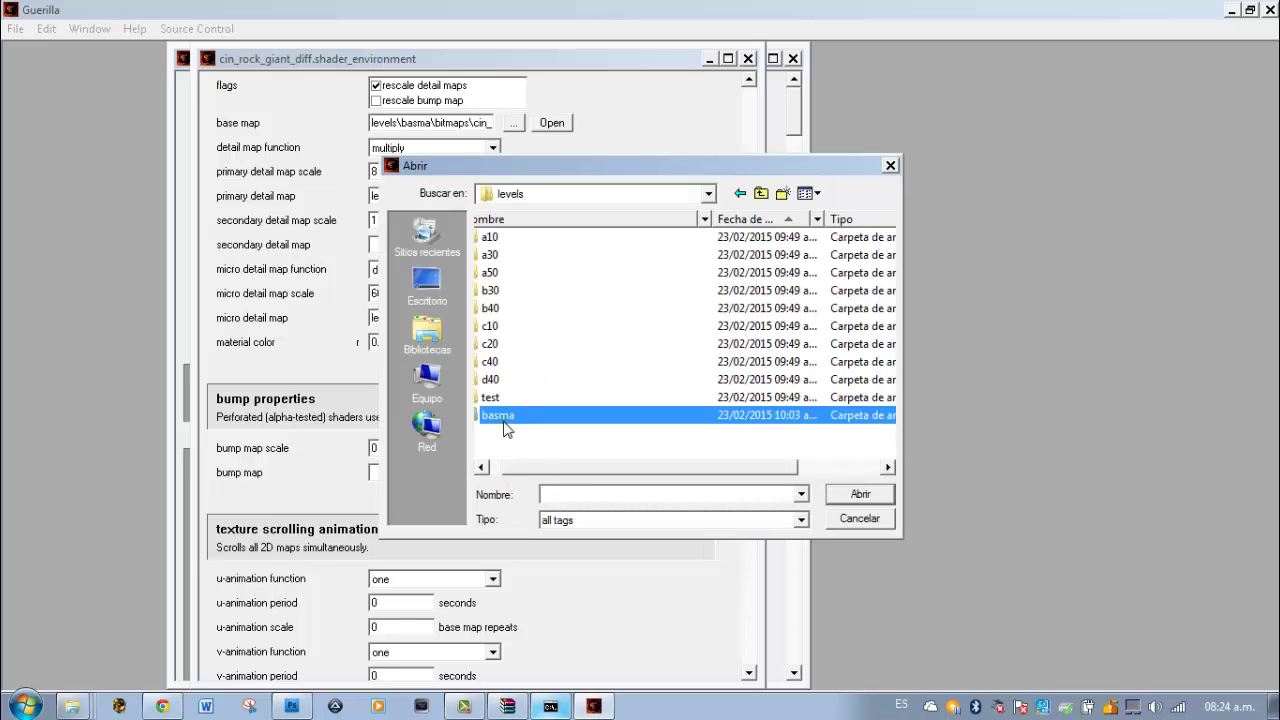
{"action": "double_click", "coordinate": [505, 414]}
{"action": "double_click", "coordinate": [515, 238]}
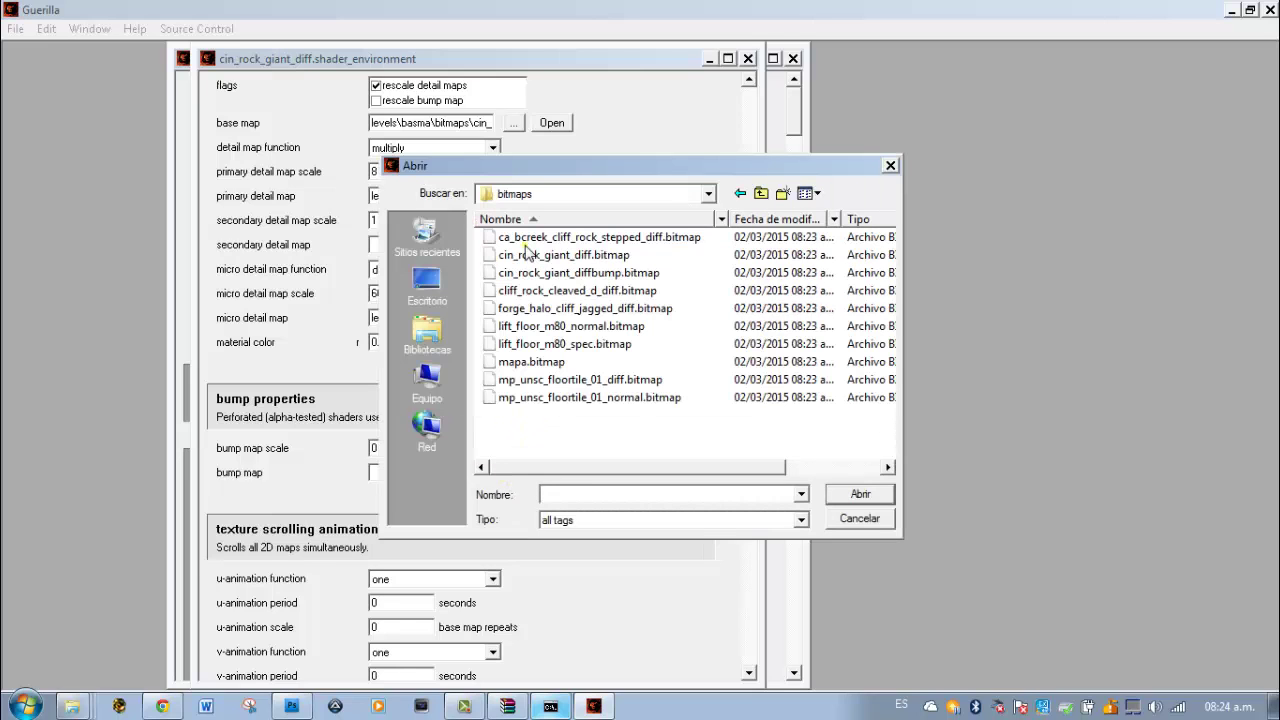
{"action": "double_click", "coordinate": [520, 272]}
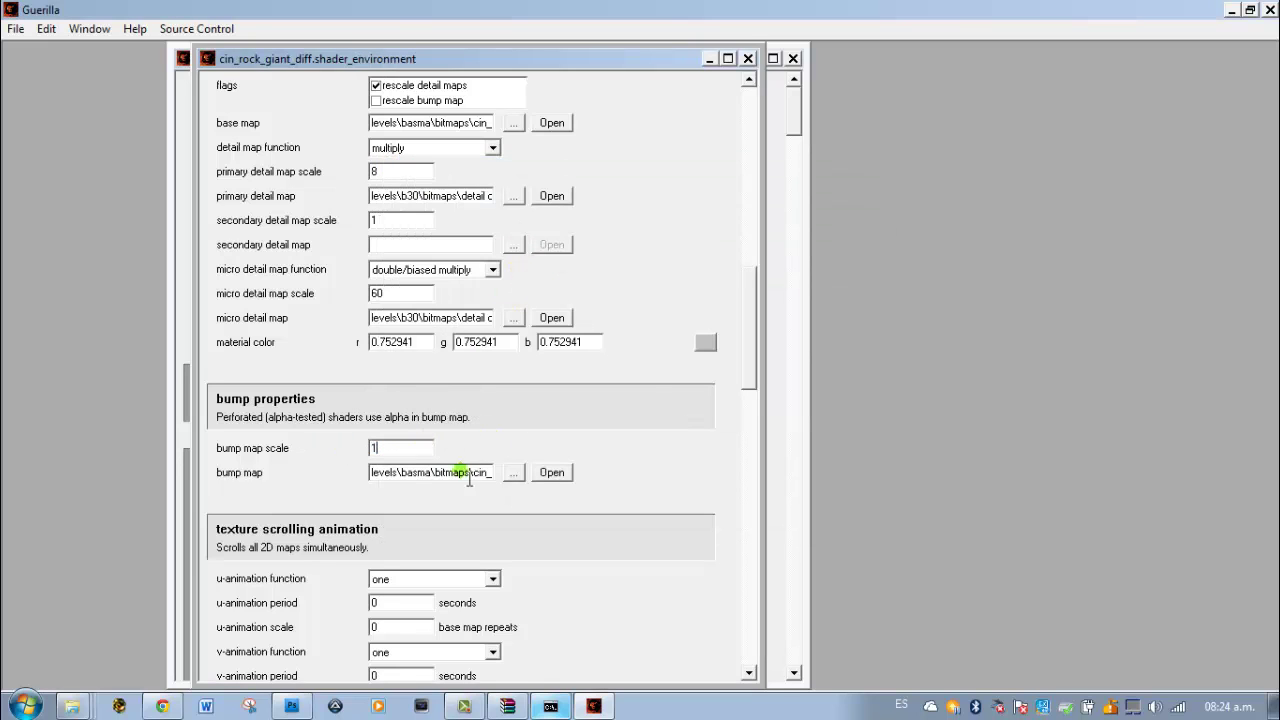
Open the assigned bump map, examine its bitmap preview, and close the preview and the bitmap tag.
{"action": "left_click", "coordinate": [551, 472]}
{"action": "left_click", "coordinate": [257, 108]}
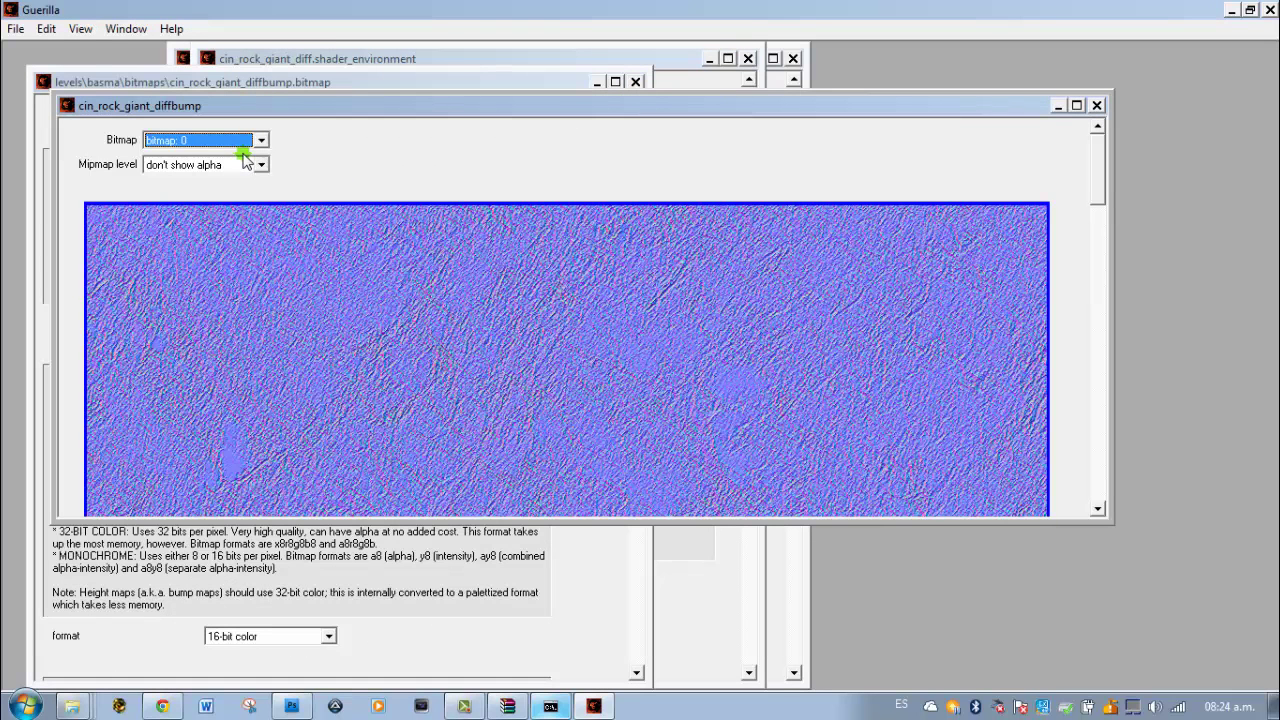
{"action": "left_click_drag", "start_coordinate": [1104, 156], "coordinate": [1093, 265]}
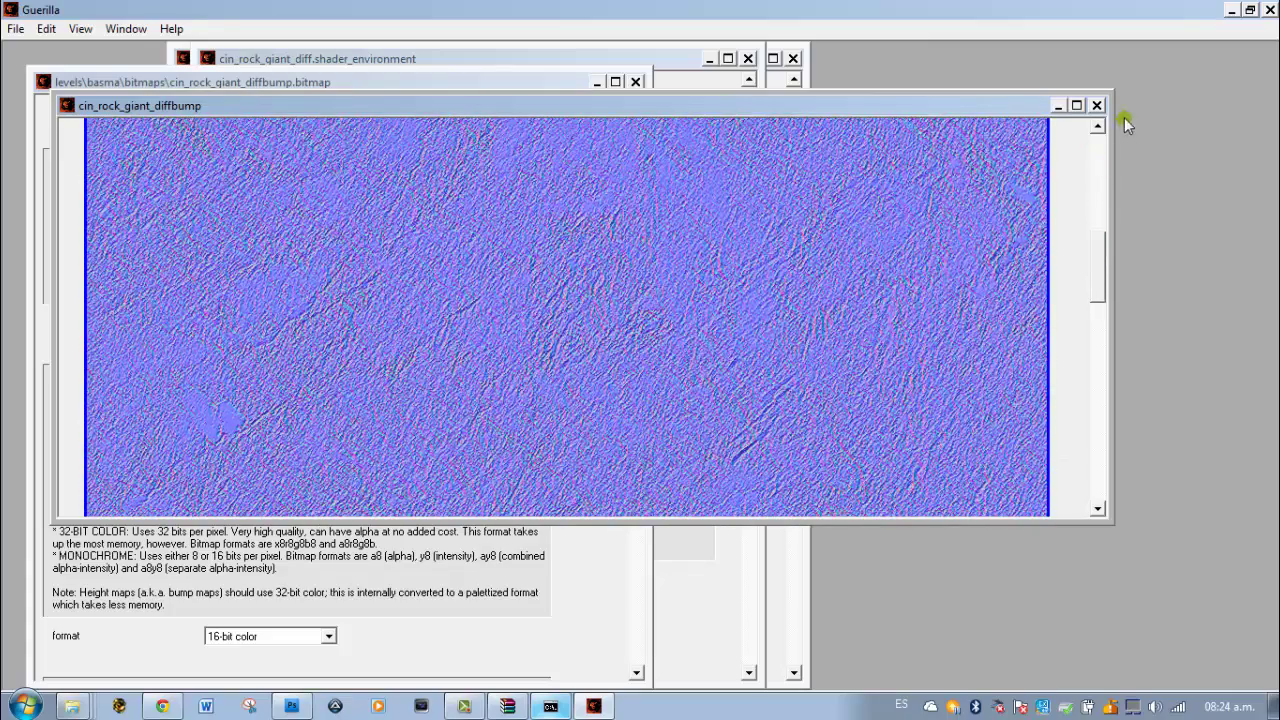
{"action": "left_click", "coordinate": [1098, 105]}
{"action": "left_click", "coordinate": [635, 82]}
In the reflection properties, set lightmap brightness scale to 0.3 and both perpendicular and parallel brightness to 0.1.
{"action": "left_click_drag", "start_coordinate": [751, 300], "coordinate": [522, 582]}
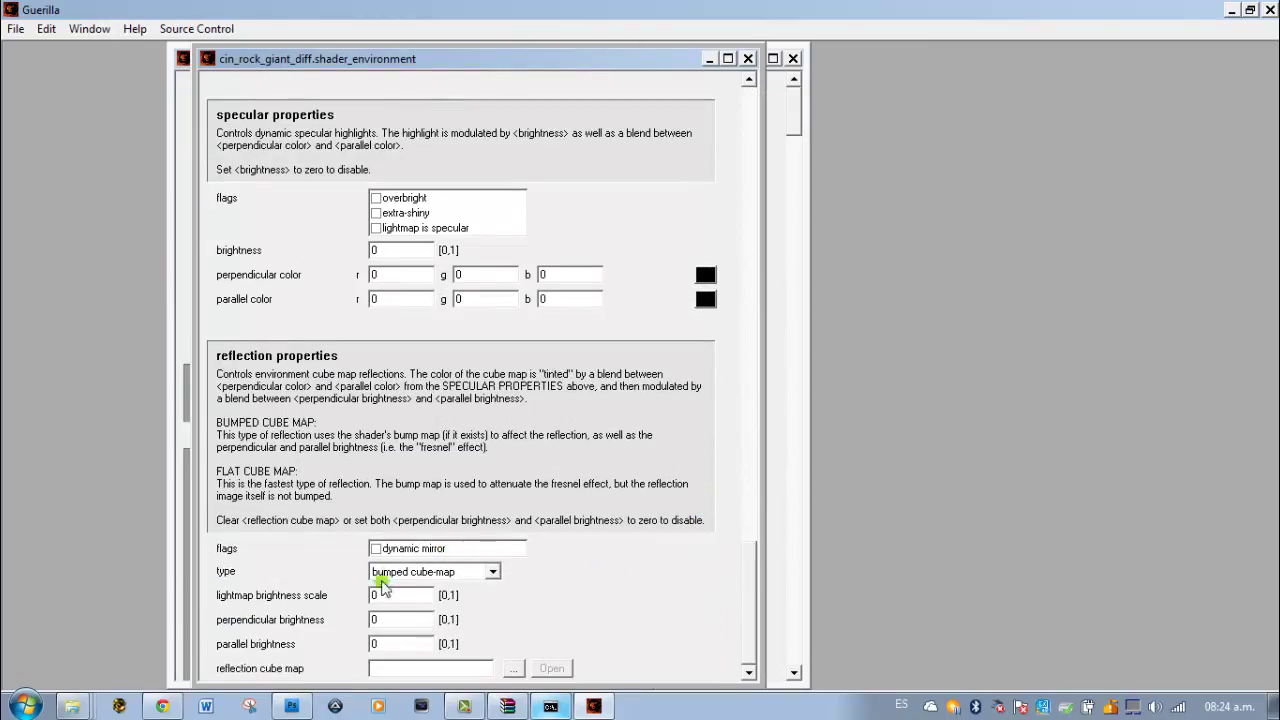
{"action": "double_click", "coordinate": [373, 598]}
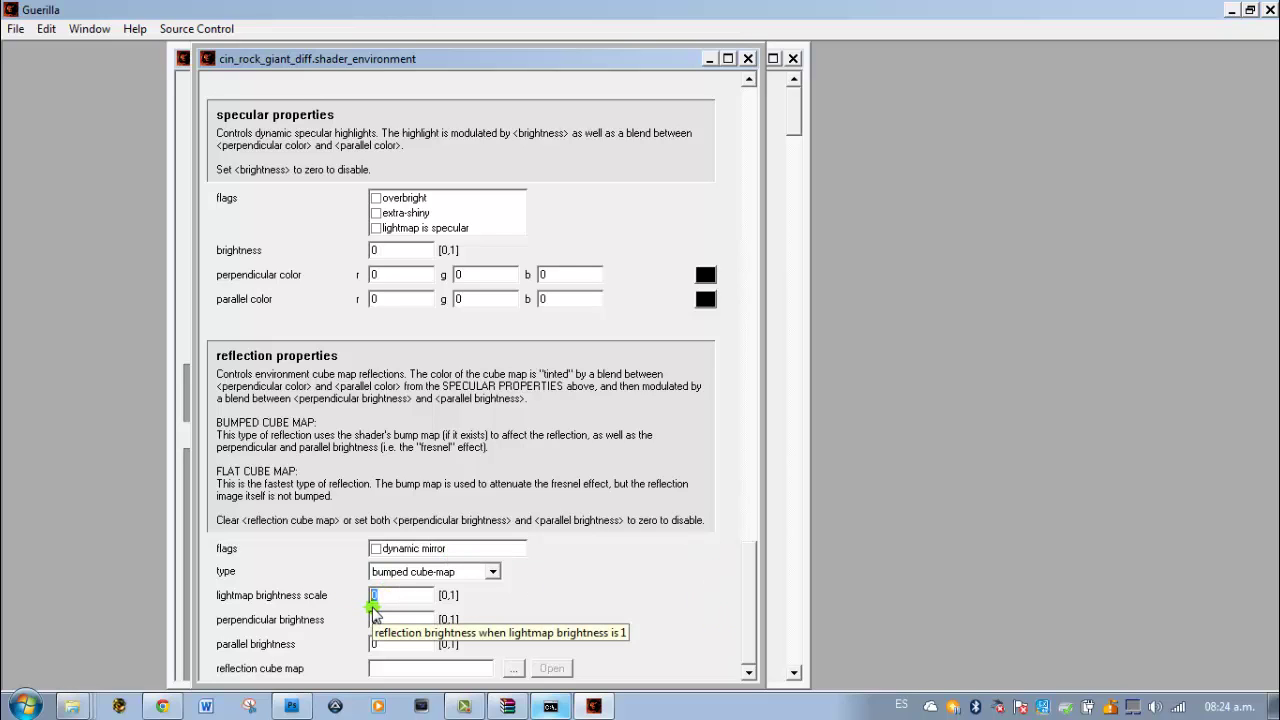
{"action": "type", "text": "0.3"}
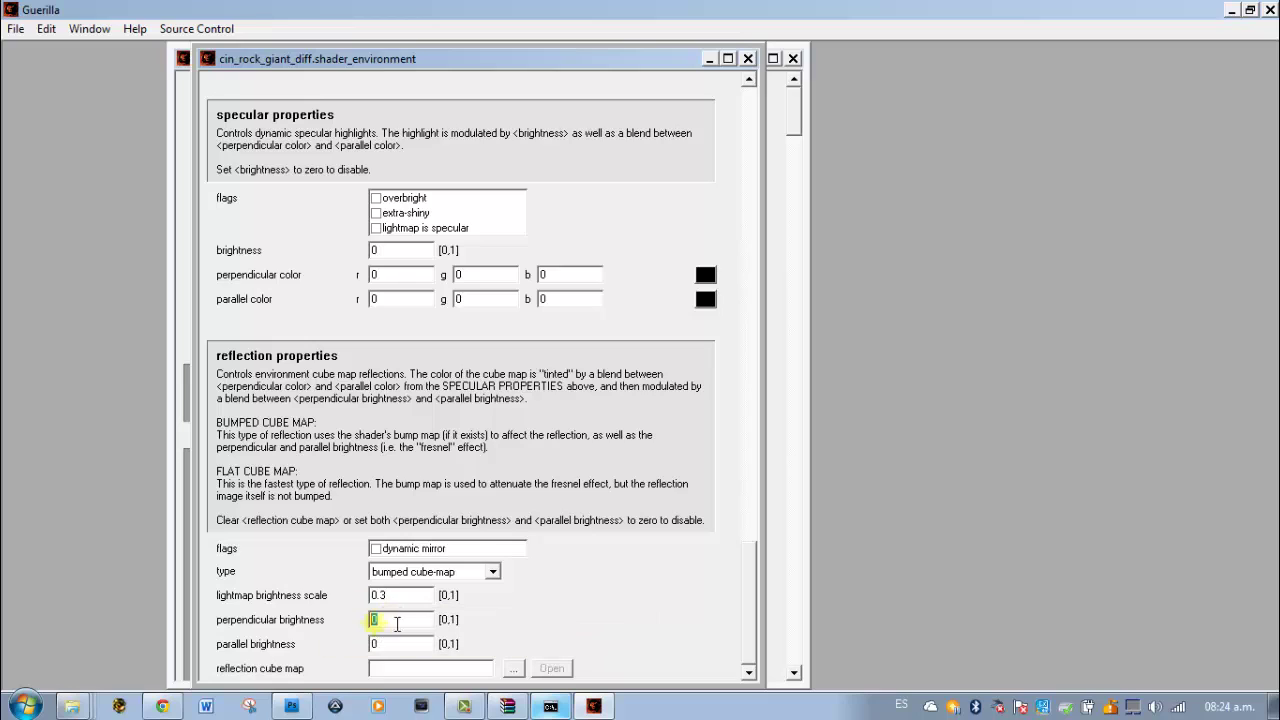
{"action": "left_click", "coordinate": [376, 620]}
{"action": "left_click", "coordinate": [316, 630]}
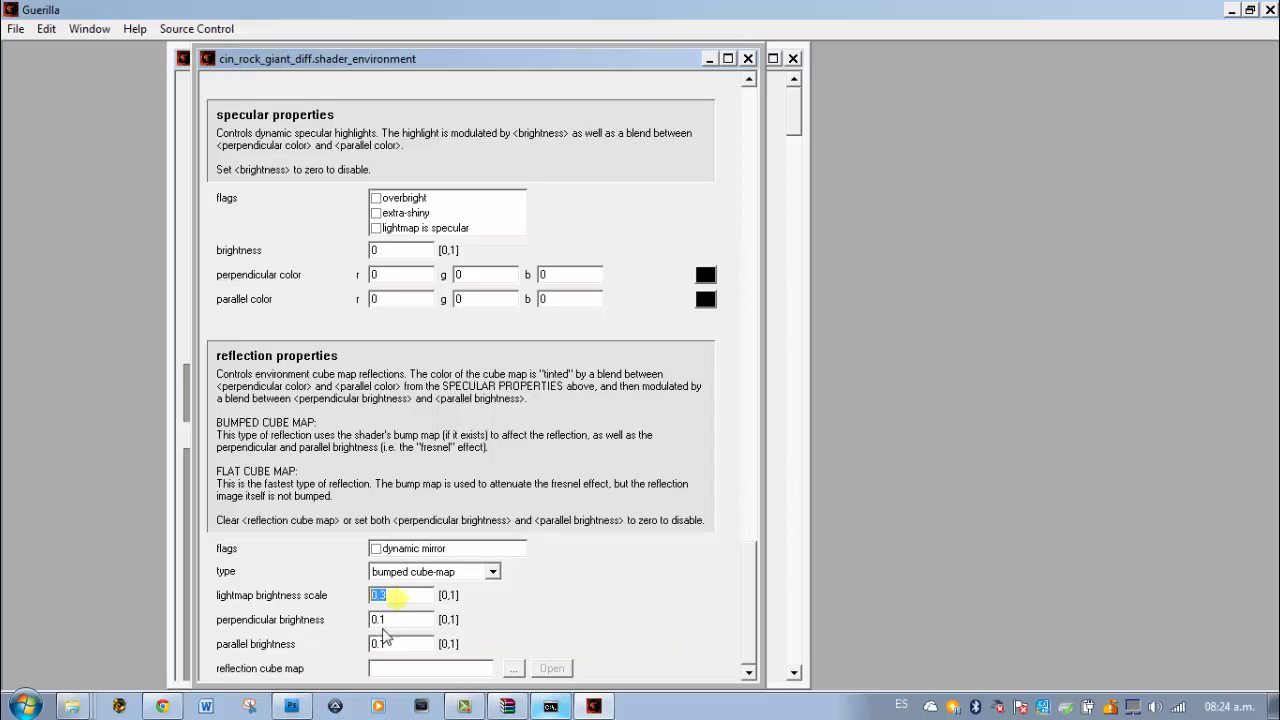
Assign cube map forerunner interiors.bitmap from levels\b30\bitmaps as the shader's reflection cube map.
{"action": "left_click", "coordinate": [512, 668]}
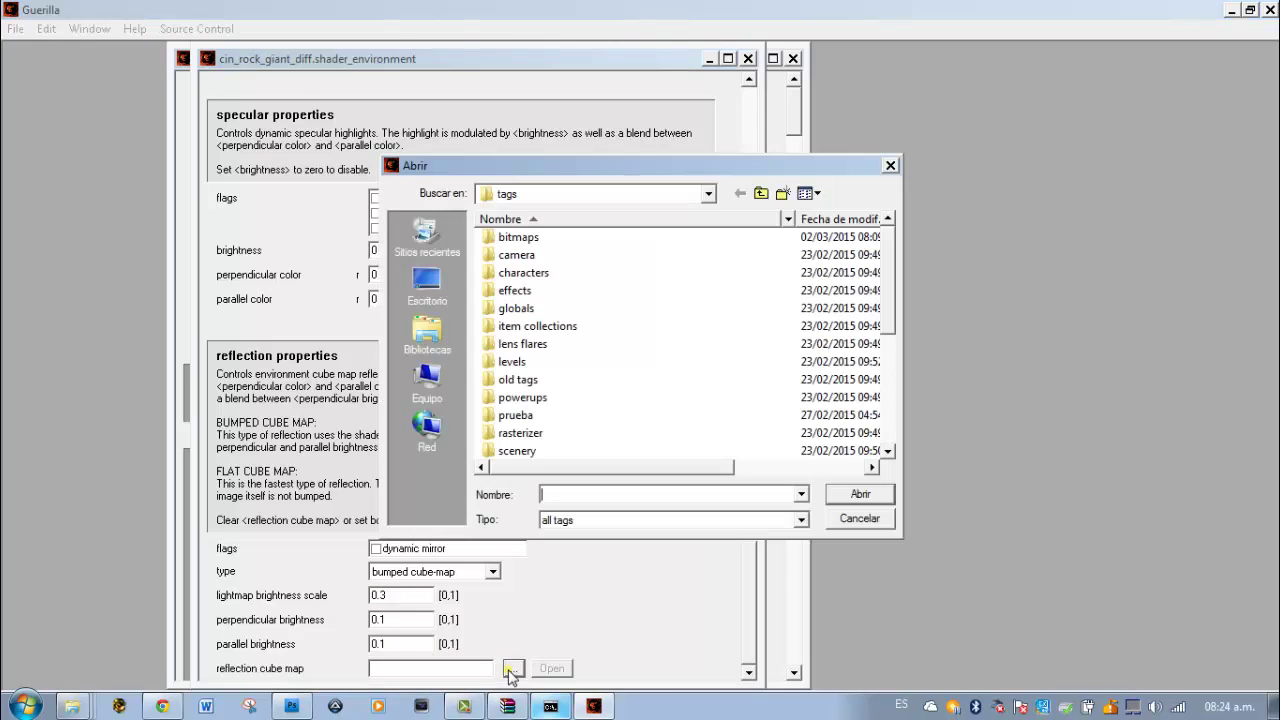
{"action": "double_click", "coordinate": [524, 364]}
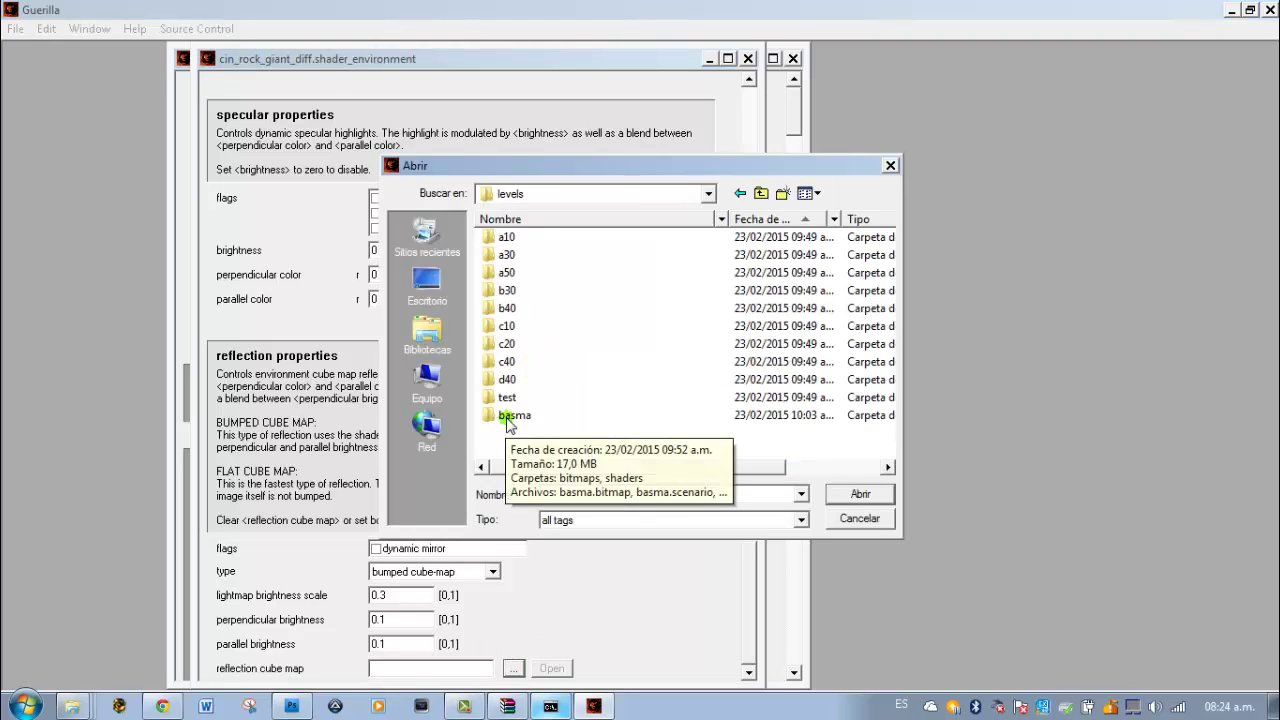
{"action": "double_click", "coordinate": [510, 290]}
{"action": "double_click", "coordinate": [524, 243]}
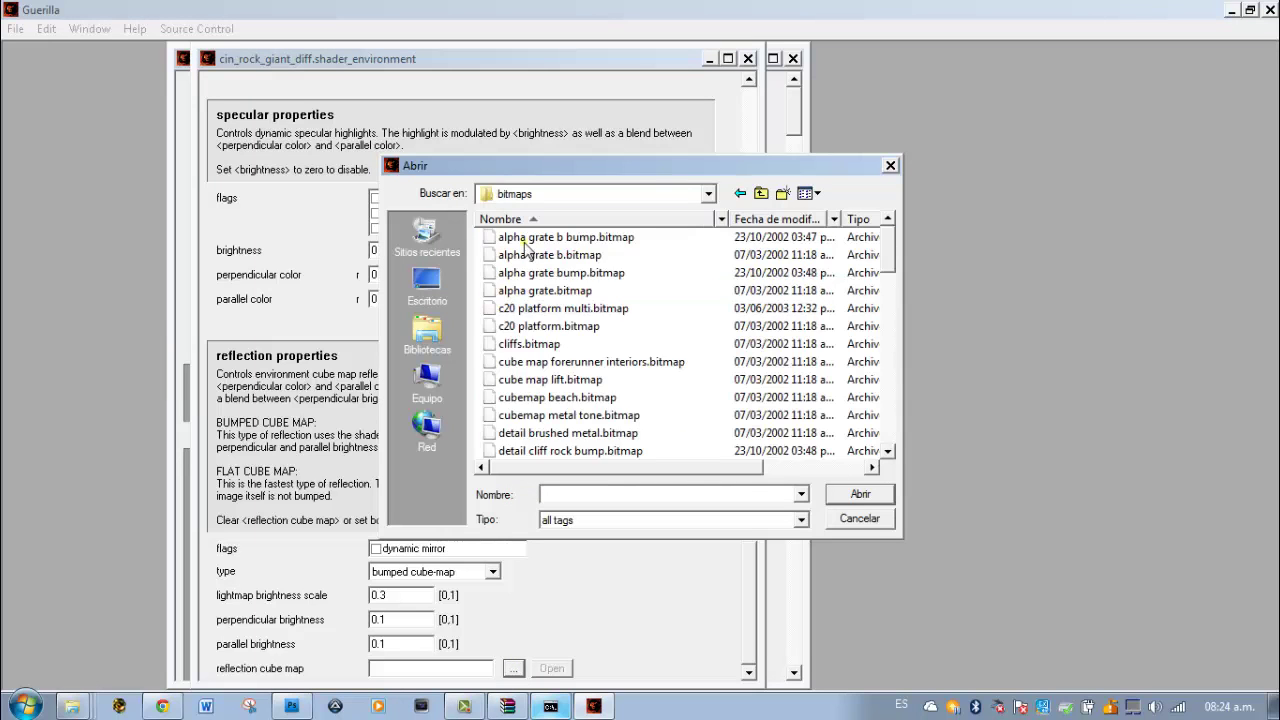
{"action": "scroll", "coordinate": [524, 245], "scroll_direction": "down", "scroll_amount": 5}
{"action": "scroll", "coordinate": [524, 245], "scroll_direction": "down", "scroll_amount": 4}
{"action": "scroll", "coordinate": [524, 245], "scroll_direction": "down", "scroll_amount": 5}
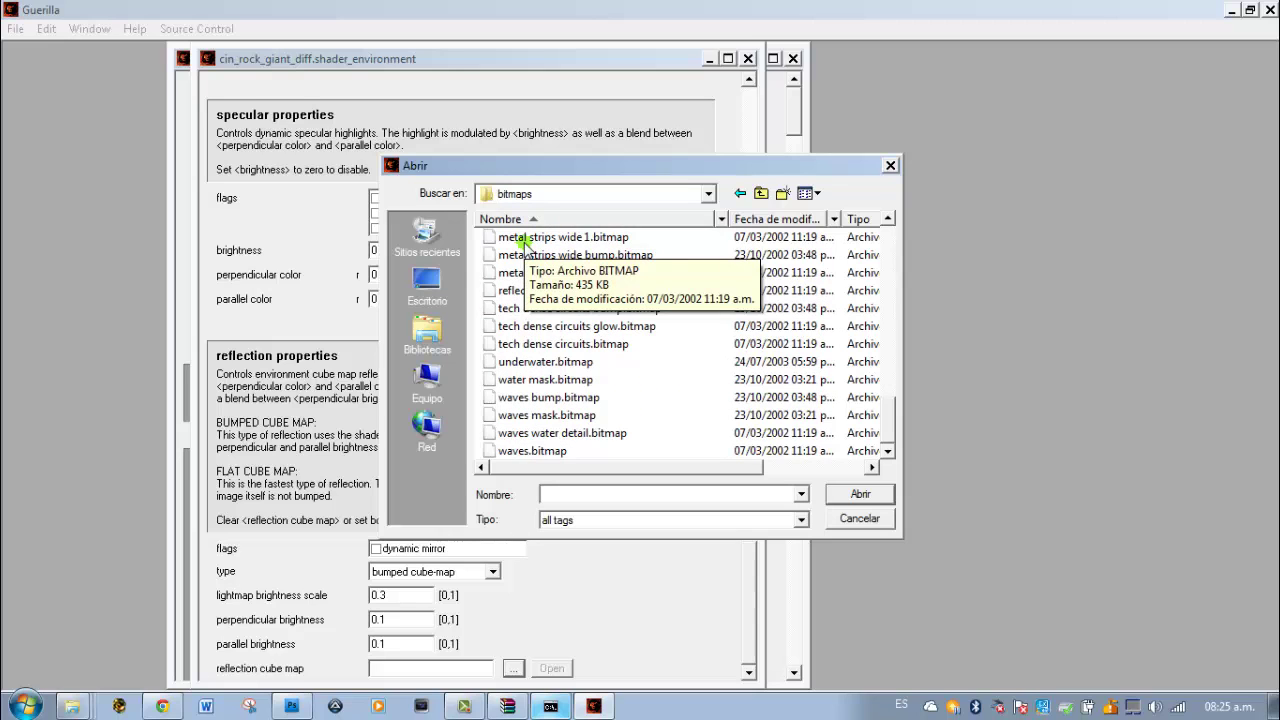
{"action": "scroll", "coordinate": [560, 400], "scroll_direction": "up", "scroll_amount": 7}
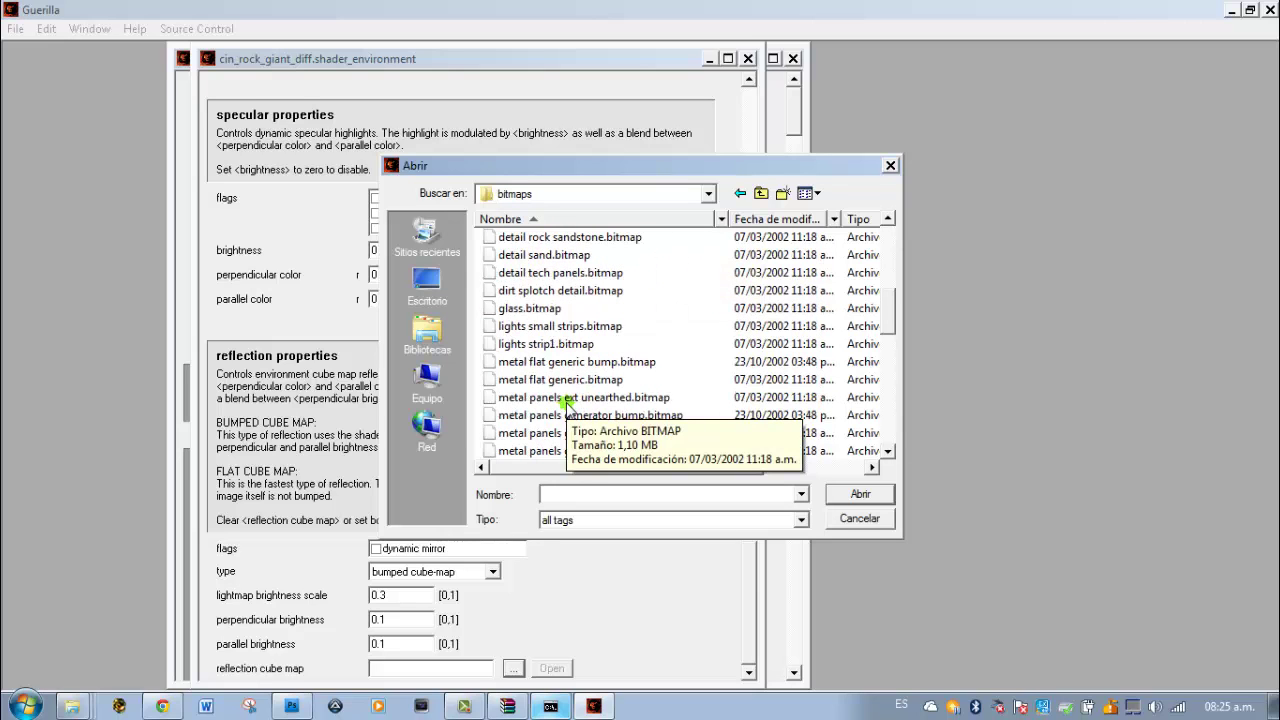
{"action": "scroll", "coordinate": [565, 400], "scroll_direction": "up", "scroll_amount": 3}
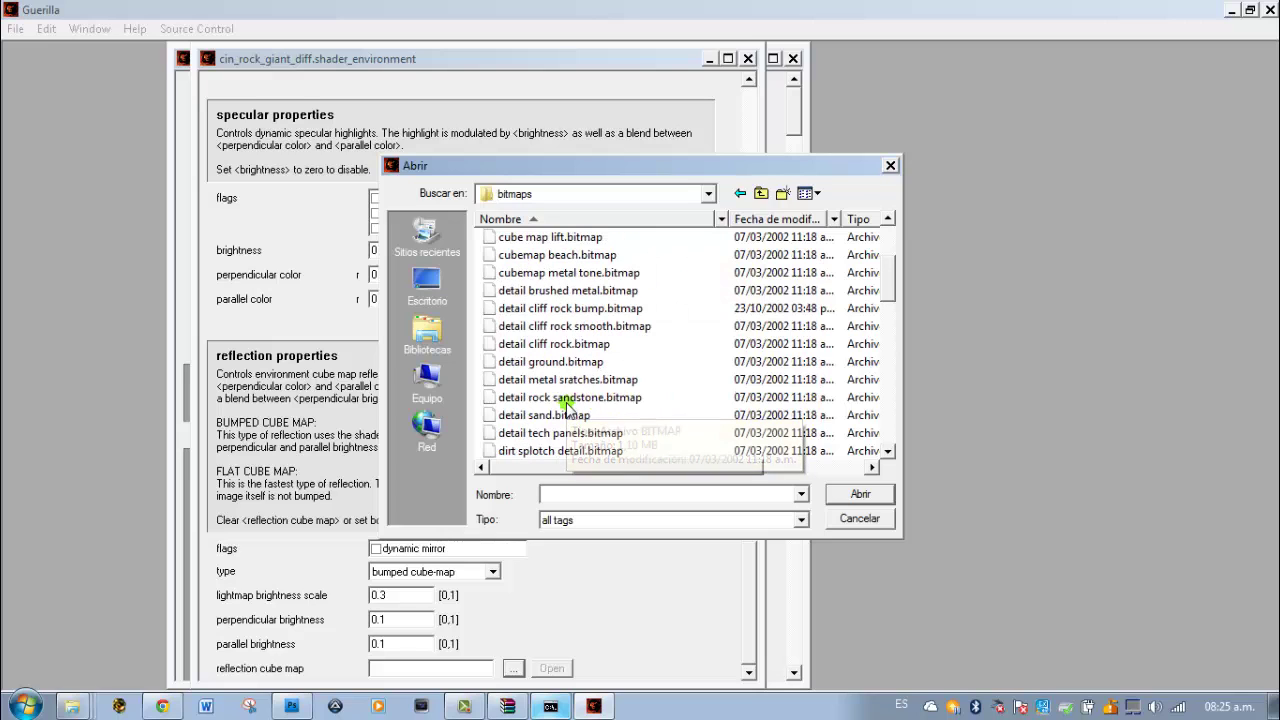
{"action": "scroll", "coordinate": [565, 400], "scroll_direction": "down", "scroll_amount": 3}
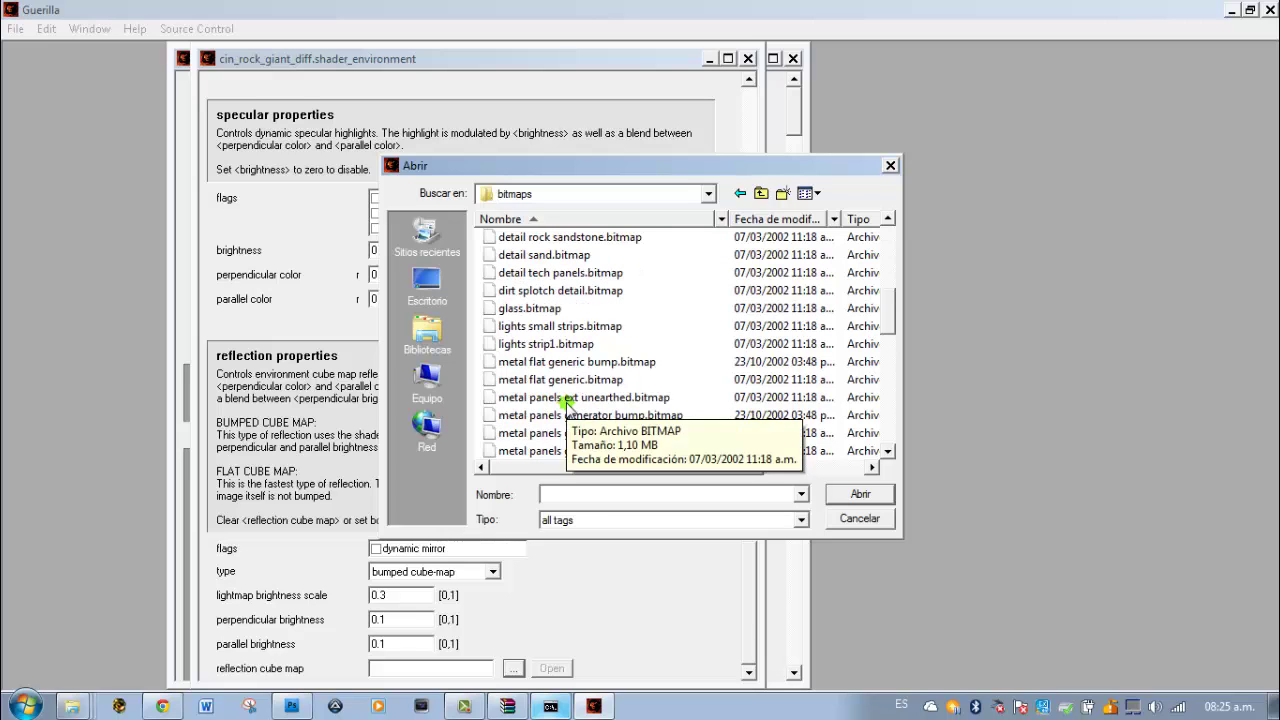
{"action": "left_click", "coordinate": [579, 494]}
{"action": "type", "text": "c"}
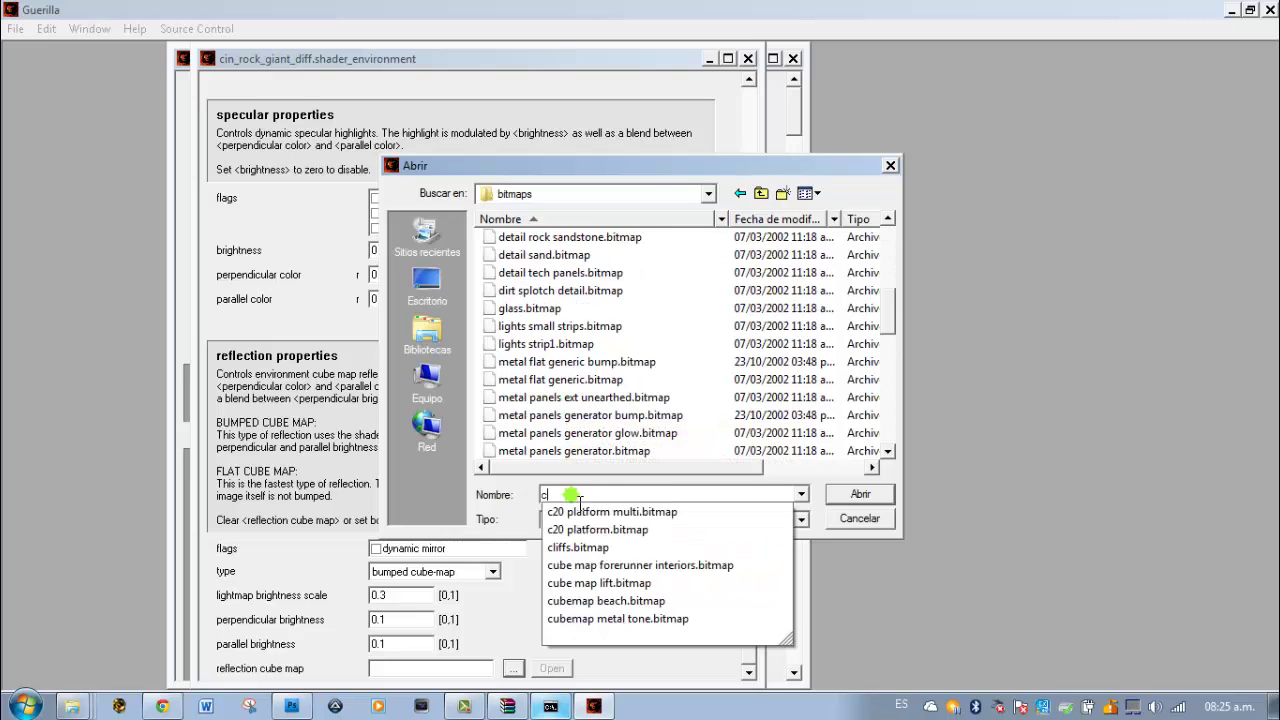
{"action": "left_click", "coordinate": [585, 565]}
{"action": "left_click", "coordinate": [860, 494]}
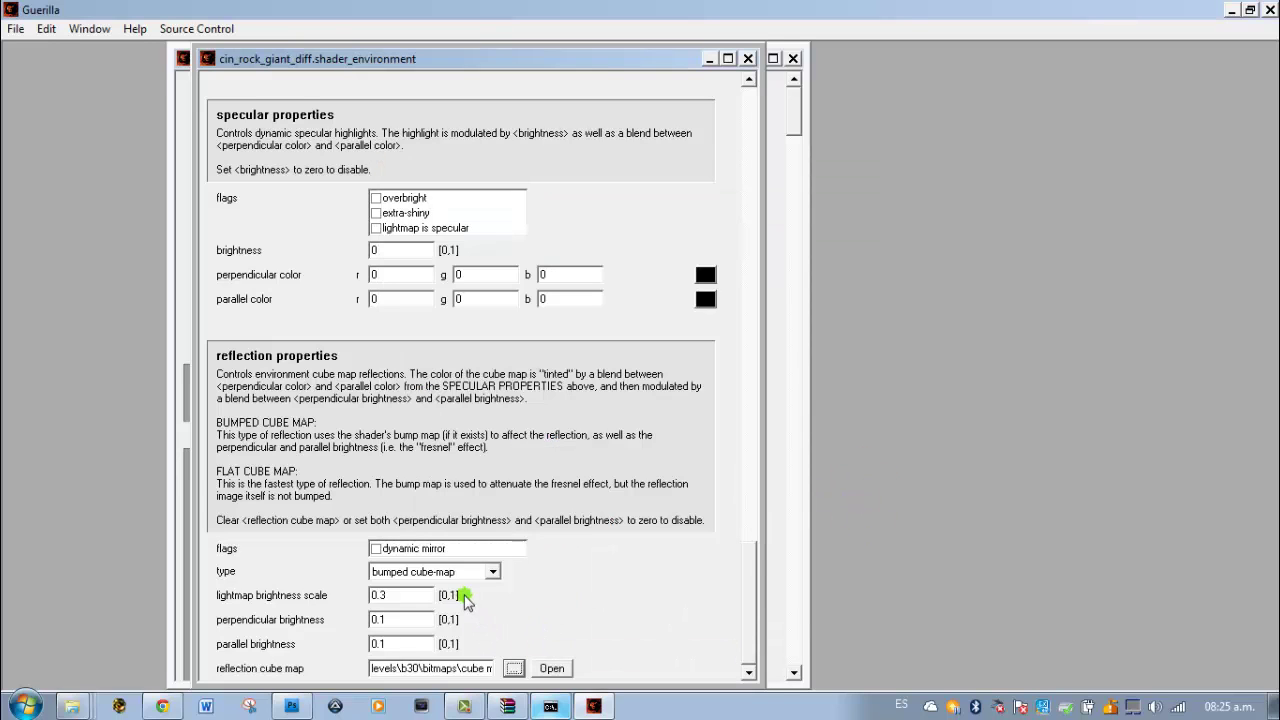
Save and close the cin_rock_giant_diff shader, and maximize the prueba.scenario_structure_bsp window.
{"action": "left_click", "coordinate": [12, 30]}
{"action": "left_click", "coordinate": [30, 140]}
{"action": "left_click", "coordinate": [791, 59]}
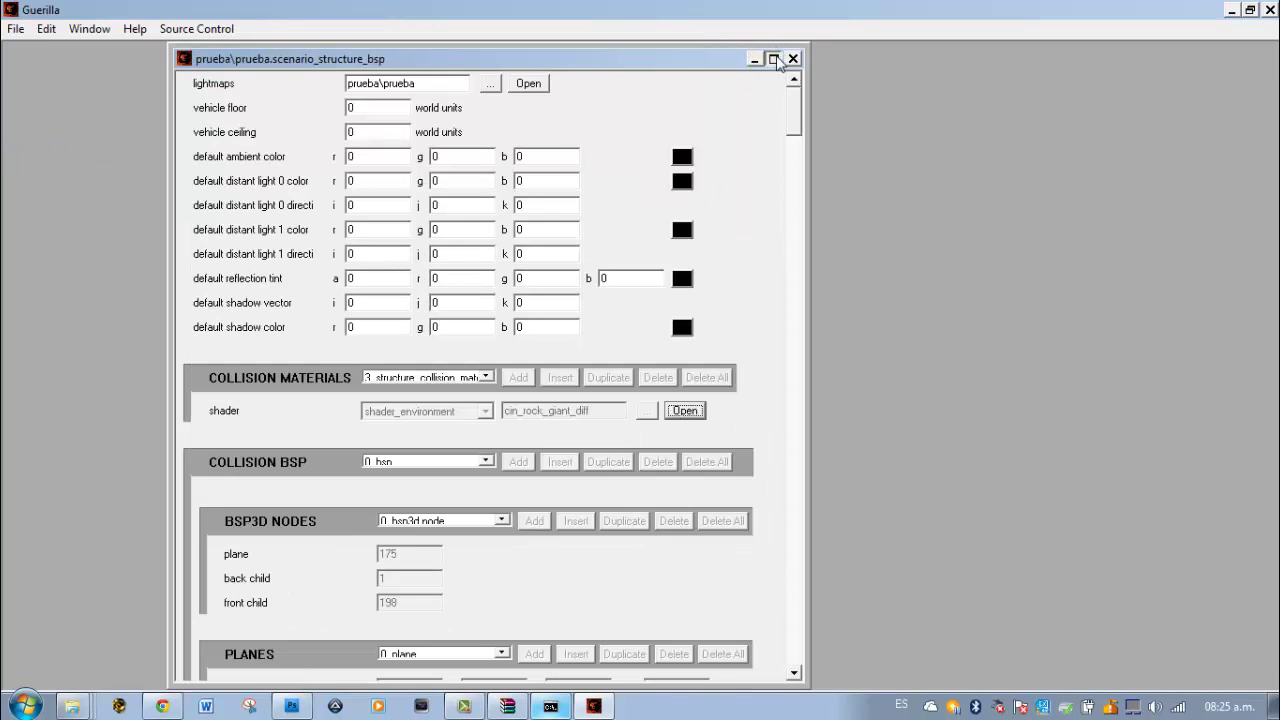
{"action": "left_click", "coordinate": [773, 59]}
Switch to the Halo Custom Edition folder, launch sapien.exe afresh, and open the scenario in the tags folder's prueba subfolder.
{"action": "mouse_move", "coordinate": [72, 706]}
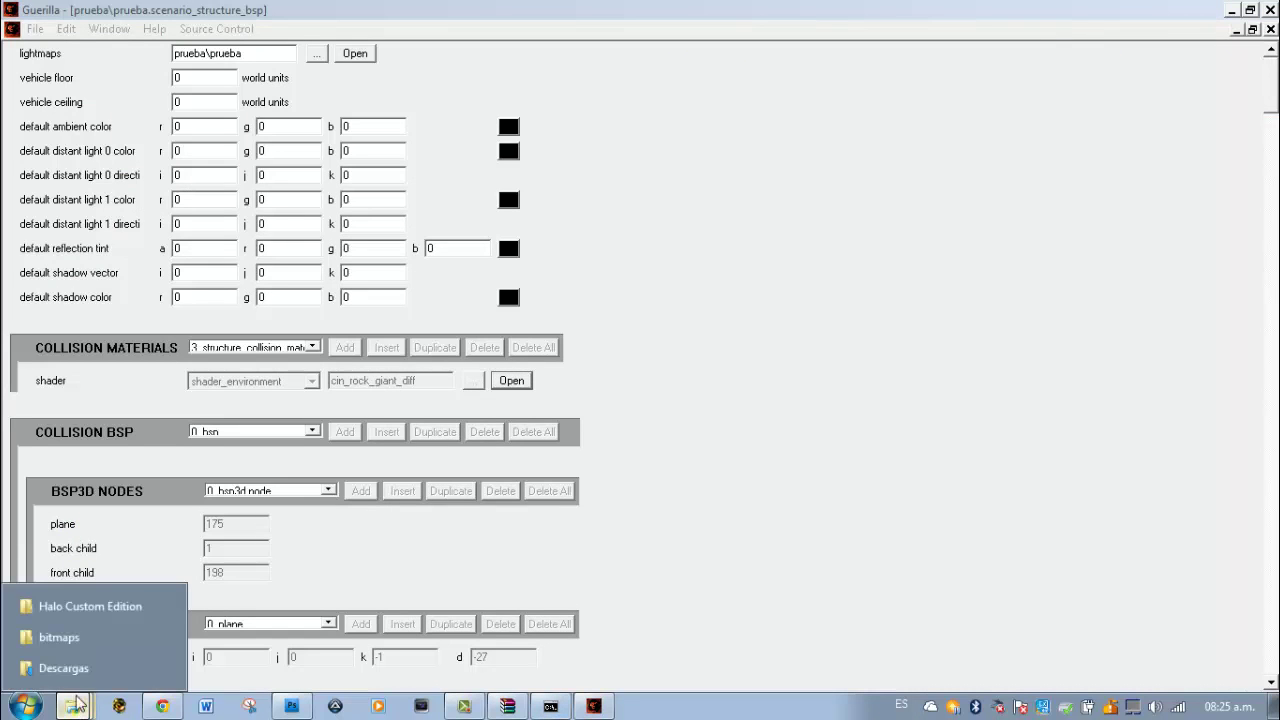
{"action": "left_click", "coordinate": [105, 607]}
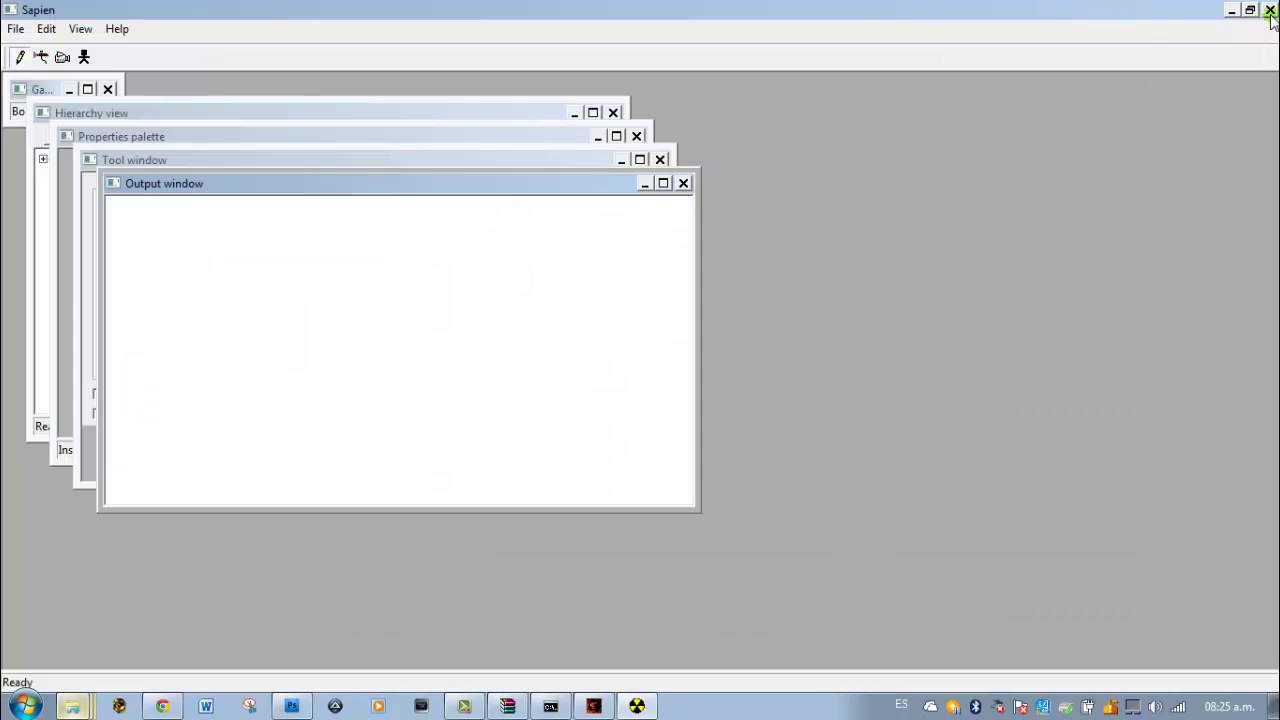
{"action": "left_click", "coordinate": [1269, 10]}
{"action": "double_click", "coordinate": [286, 557]}
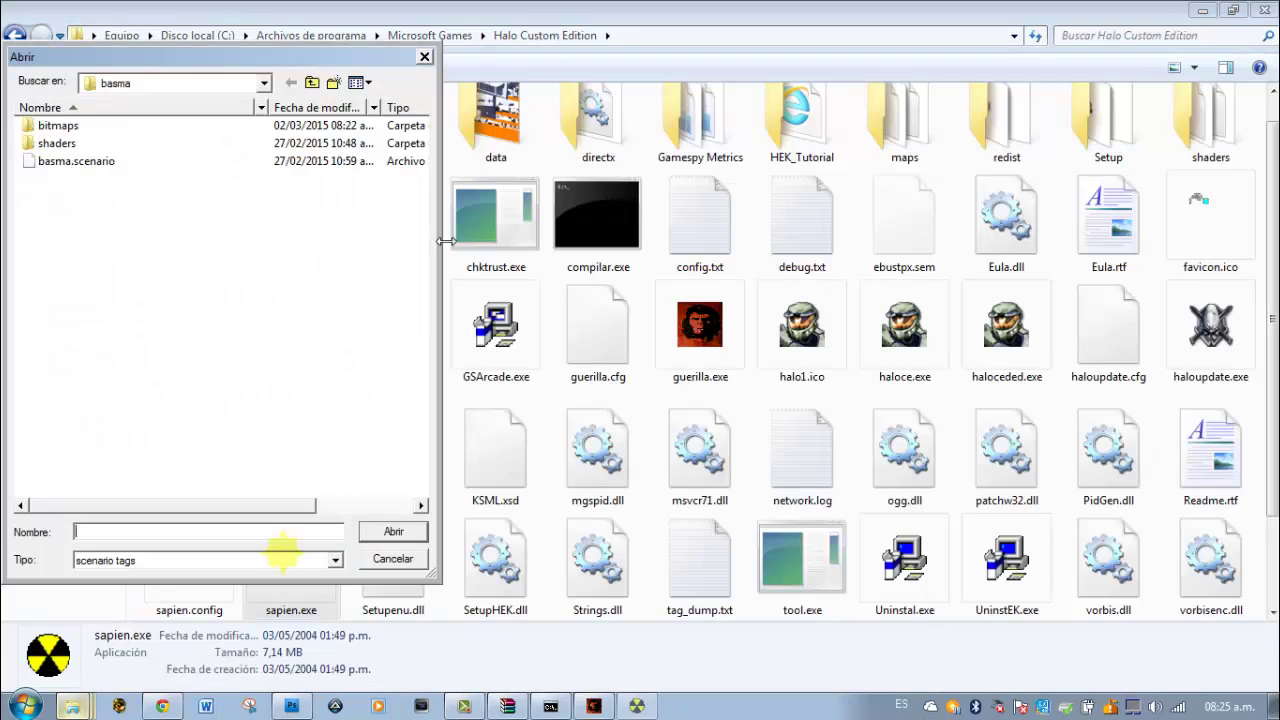
{"action": "left_click", "coordinate": [313, 82]}
{"action": "left_click", "coordinate": [313, 82]}
{"action": "double_click", "coordinate": [68, 307]}
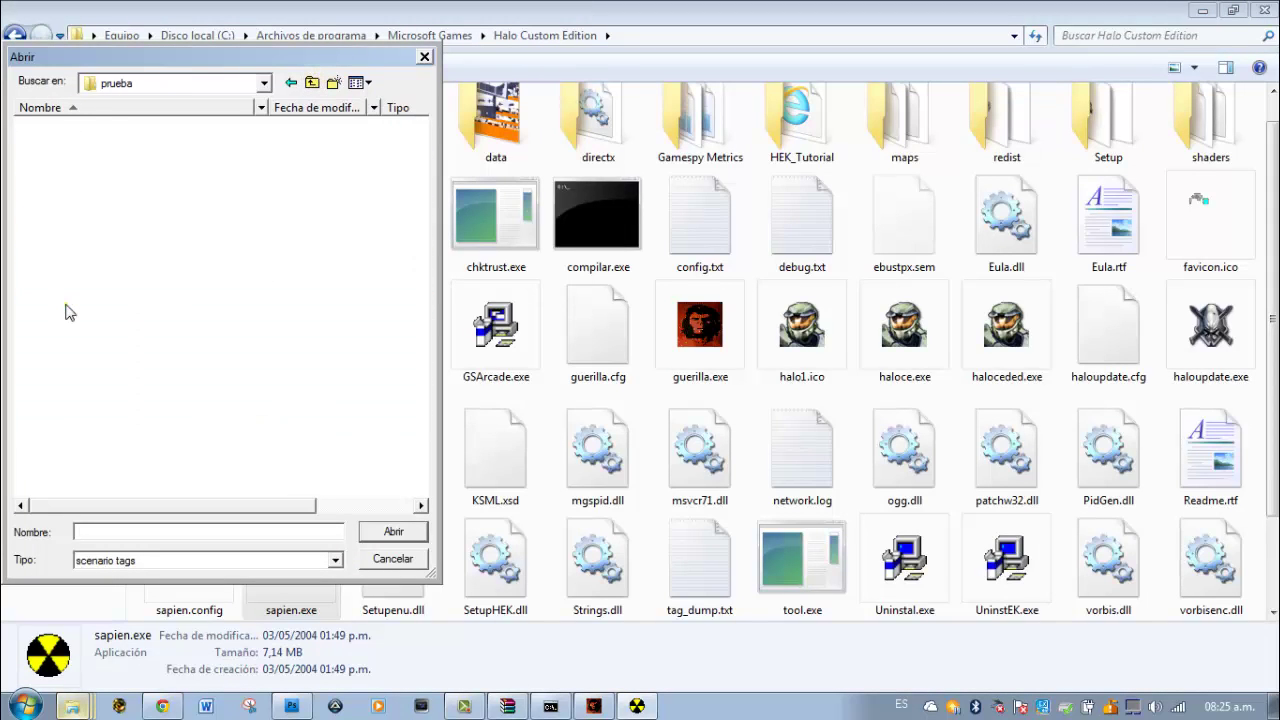
{"action": "double_click", "coordinate": [110, 128]}
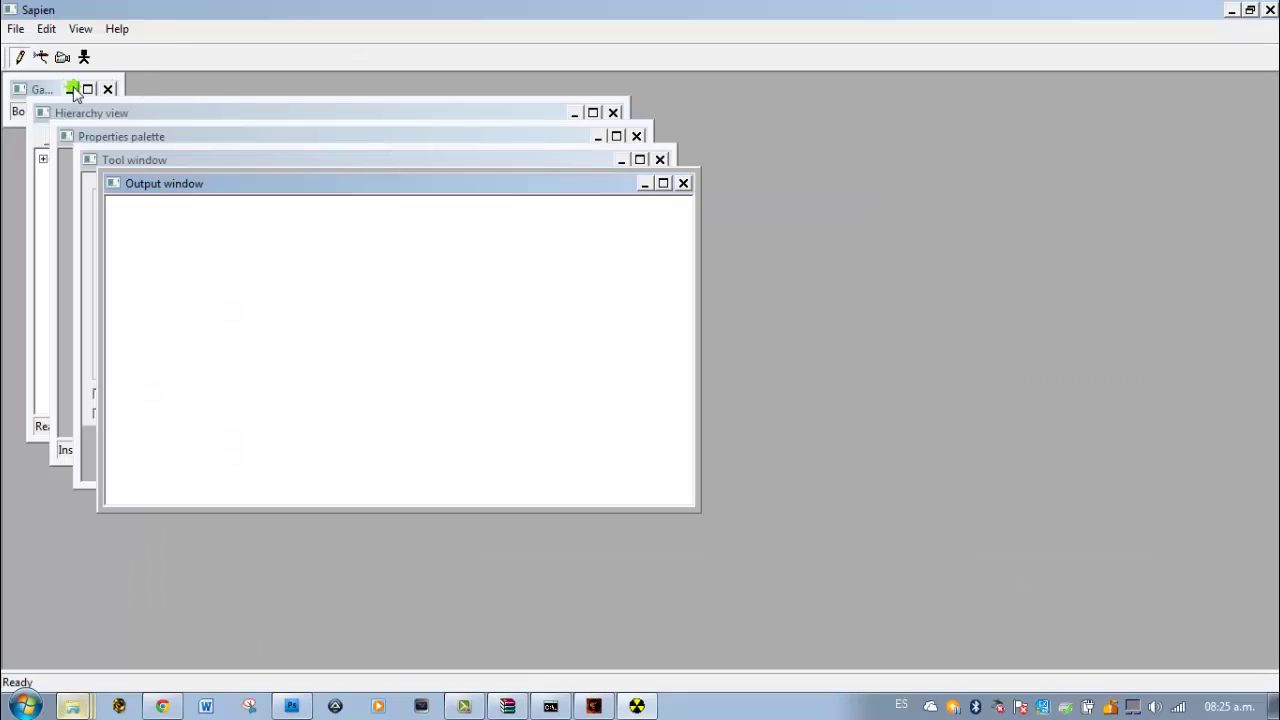
Maximize Sapien's Game window and fly the camera at up to 40x speed to examine the rock walls' bump mapping.
{"action": "left_click", "coordinate": [87, 89]}
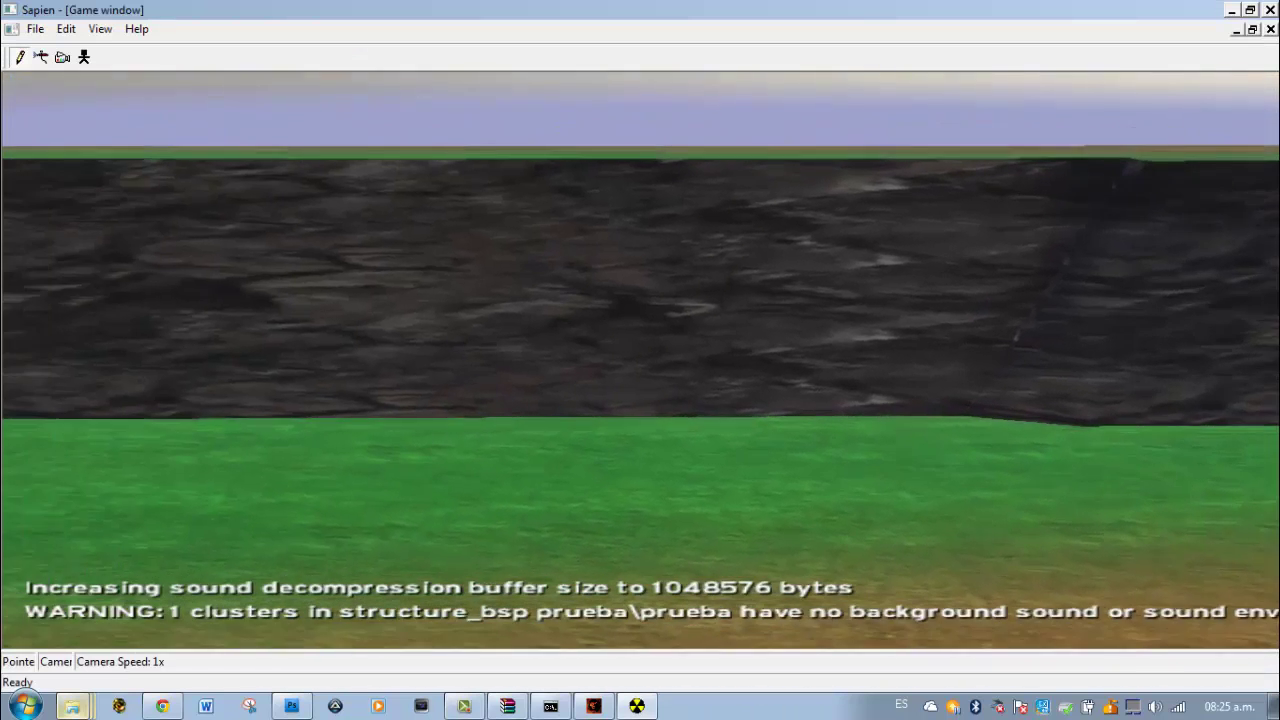
{"action": "scroll", "coordinate": [640, 360], "scroll_direction": "up", "scroll_amount": 2}
{"action": "key", "text": "w"}
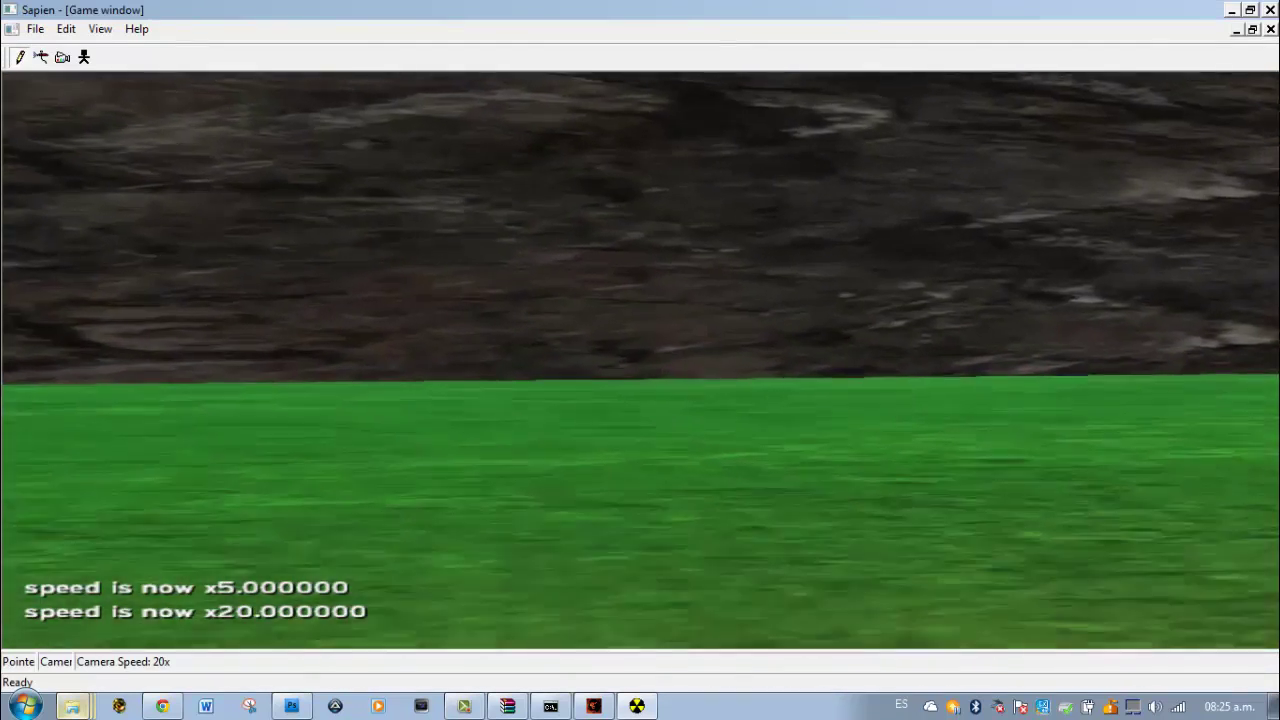
{"action": "key", "text": "w"}
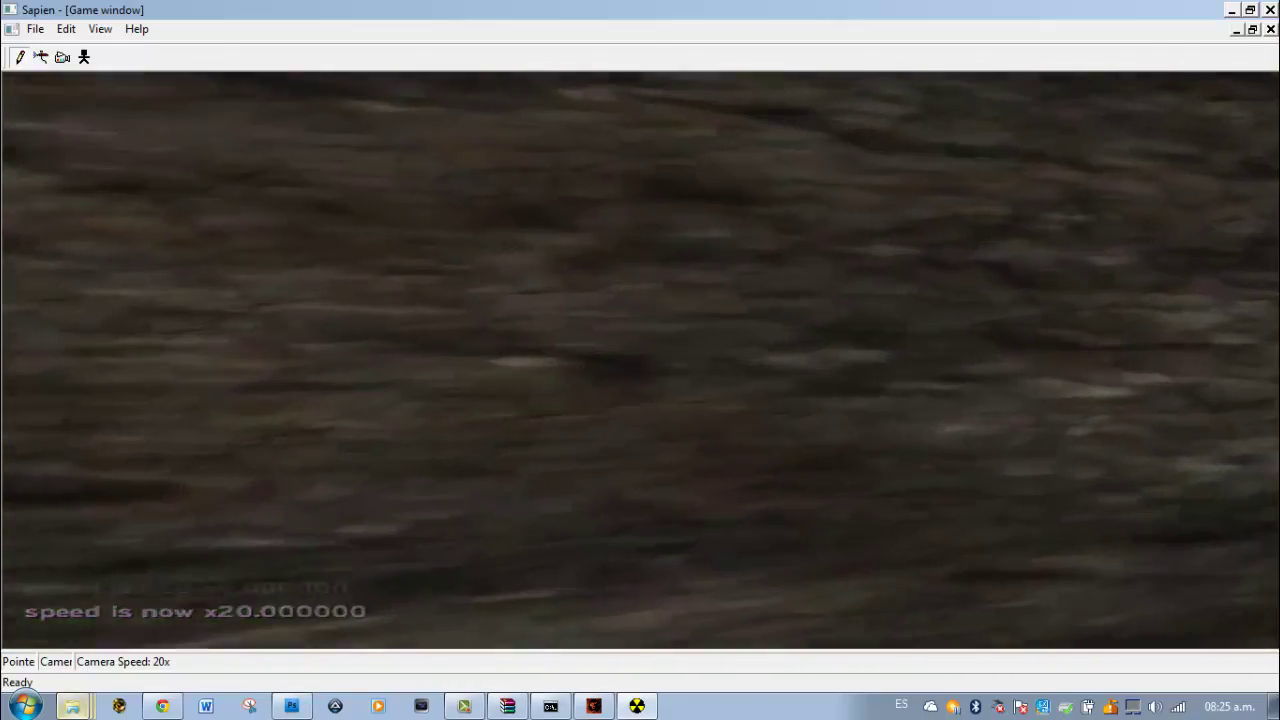
{"action": "scroll", "coordinate": [640, 360], "scroll_direction": "up", "scroll_amount": 1}
{"action": "key", "text": "s"}
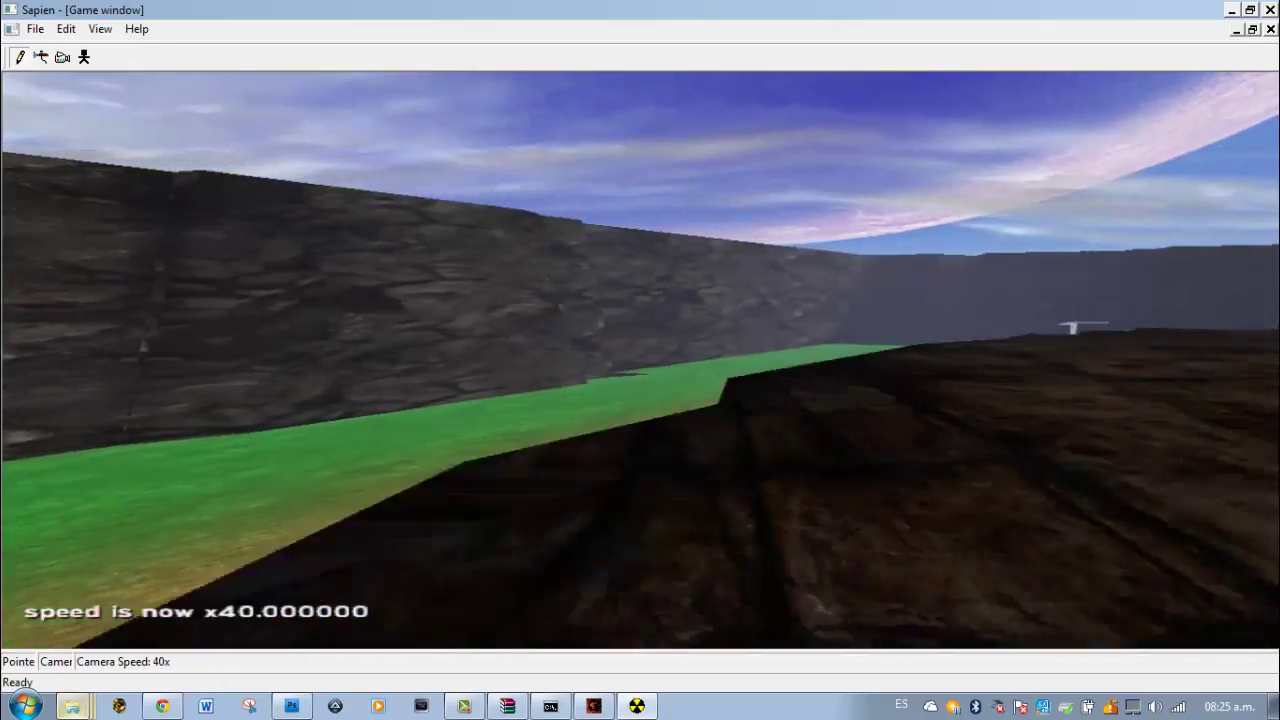
Fly the camera back and up close to the rock wall to inspect its texture, and close Sapien.
{"action": "key", "text": "s"}
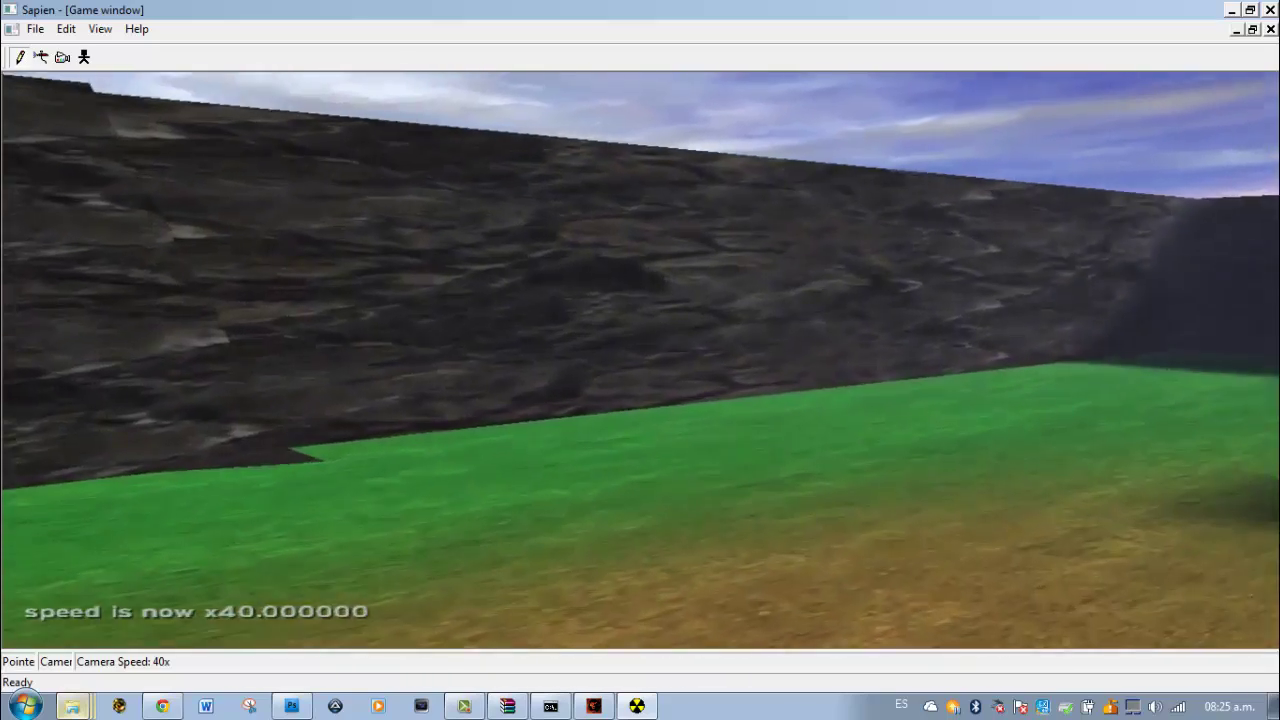
{"action": "key", "text": "w"}
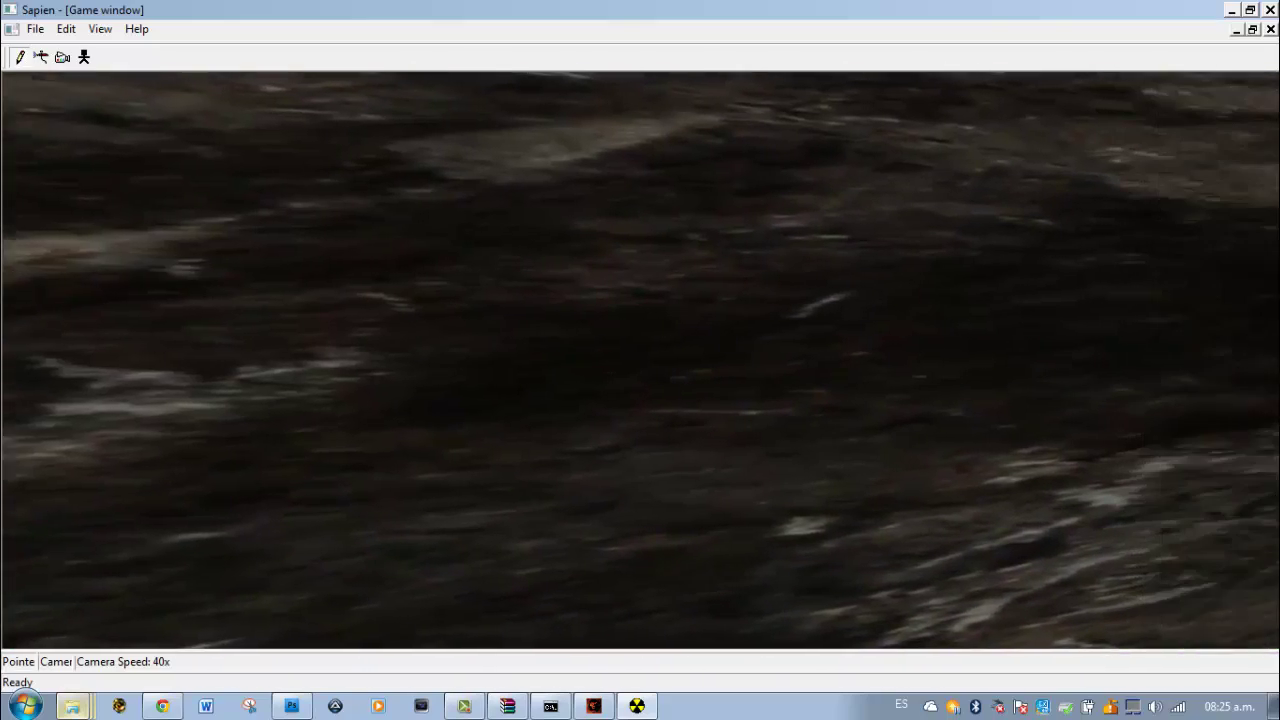
{"action": "middle_click_drag", "start_coordinate": [230, 276], "coordinate": [305, 276]}
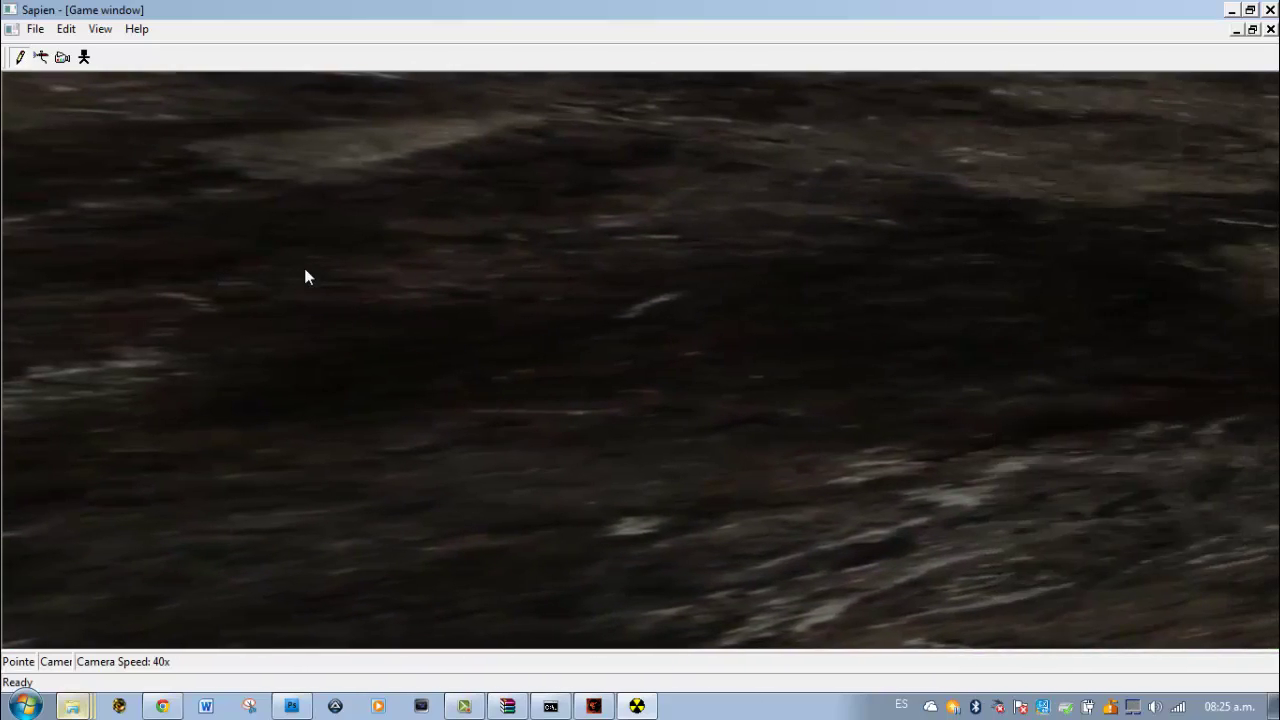
{"action": "left_click", "coordinate": [1270, 8]}
Switch to Guerilla, restore the structure BSP window's size, and open the cin_rock_giant_diff shader from the collision materials.
{"action": "left_click", "coordinate": [594, 706]}
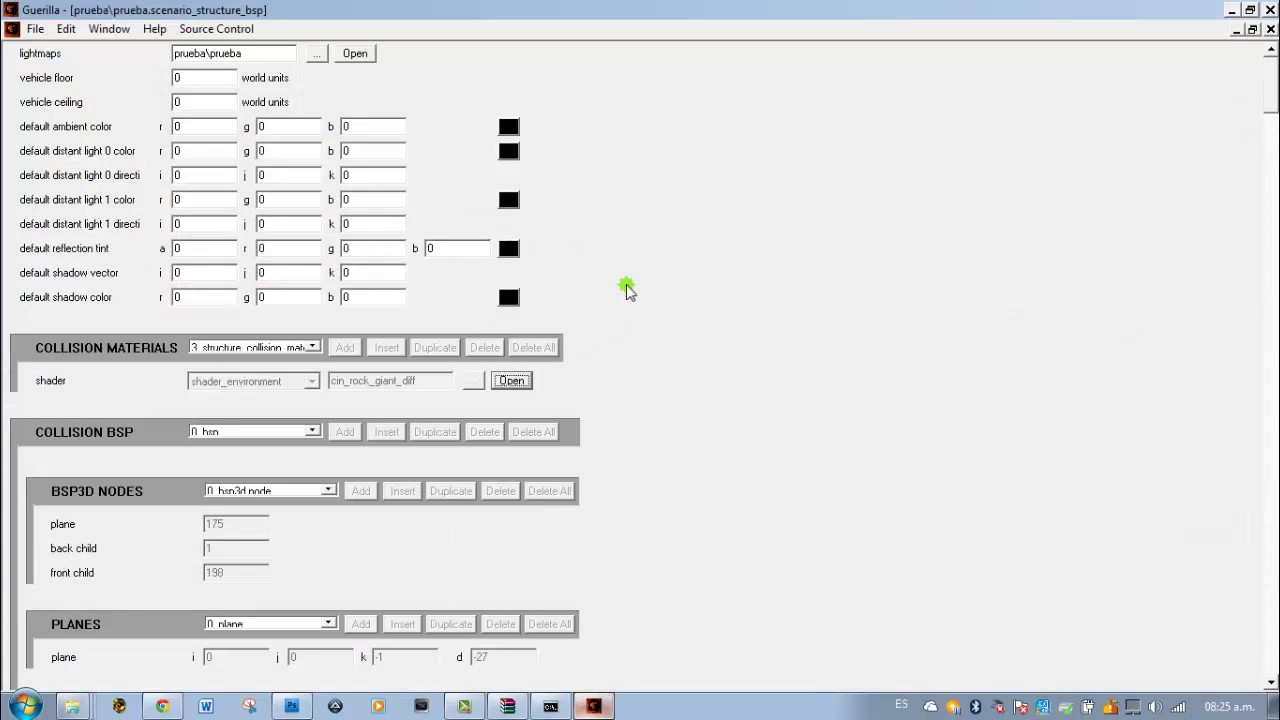
{"action": "left_click", "coordinate": [1251, 29]}
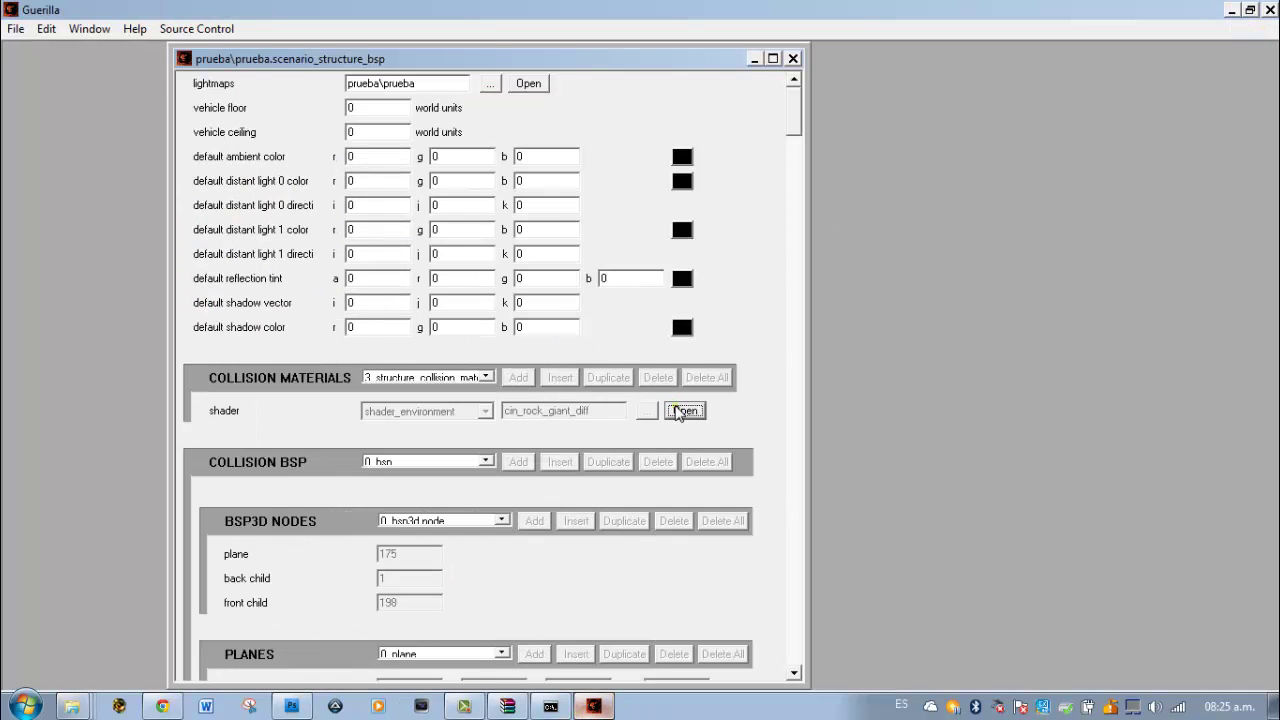
{"action": "left_click", "coordinate": [684, 410]}
Set both the perpendicular brightness and the parallel brightness in the shader's reflection properties to 0.8.
{"action": "left_click_drag", "start_coordinate": [631, 222], "coordinate": [557, 655]}
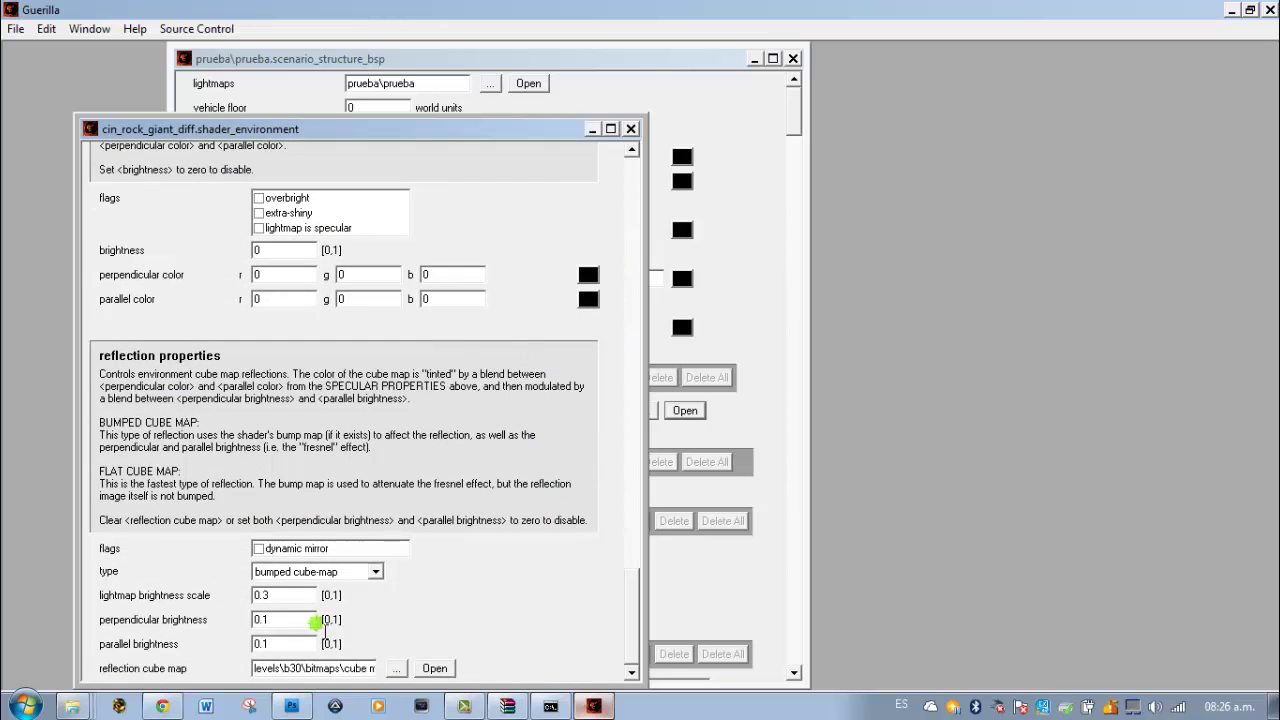
{"action": "double_click", "coordinate": [300, 622]}
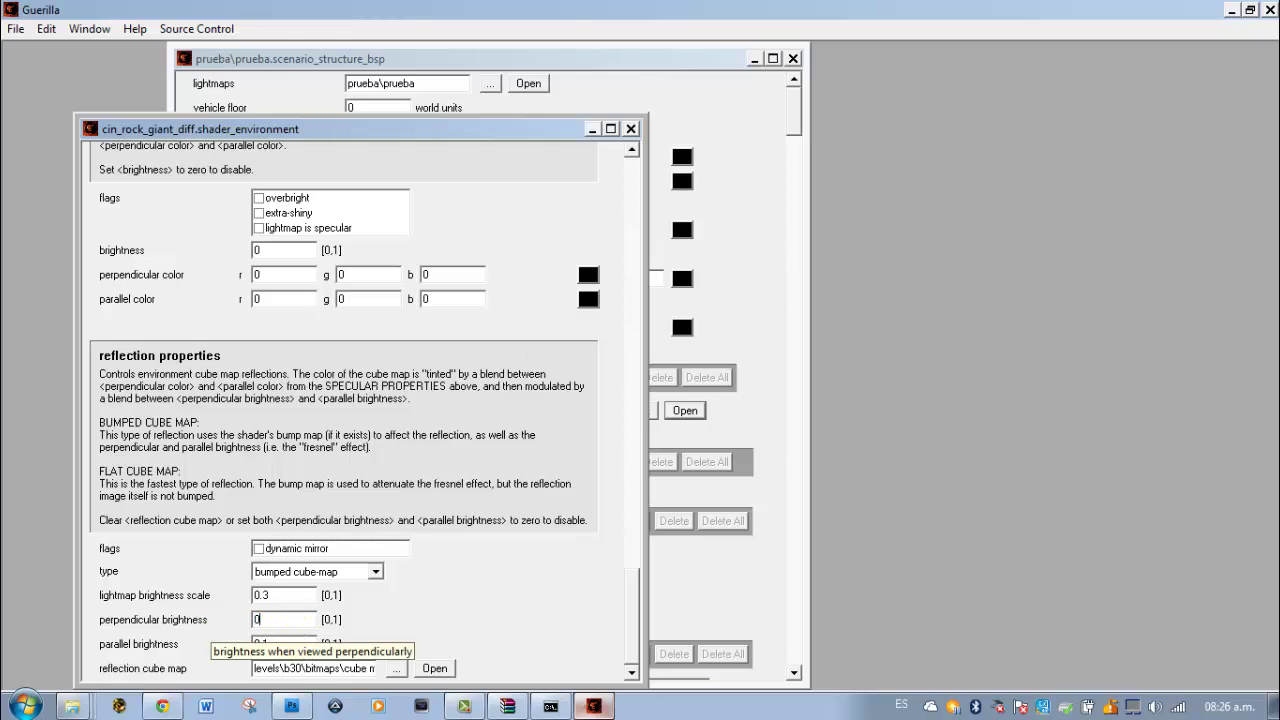
{"action": "key", "text": "shift+Left"}
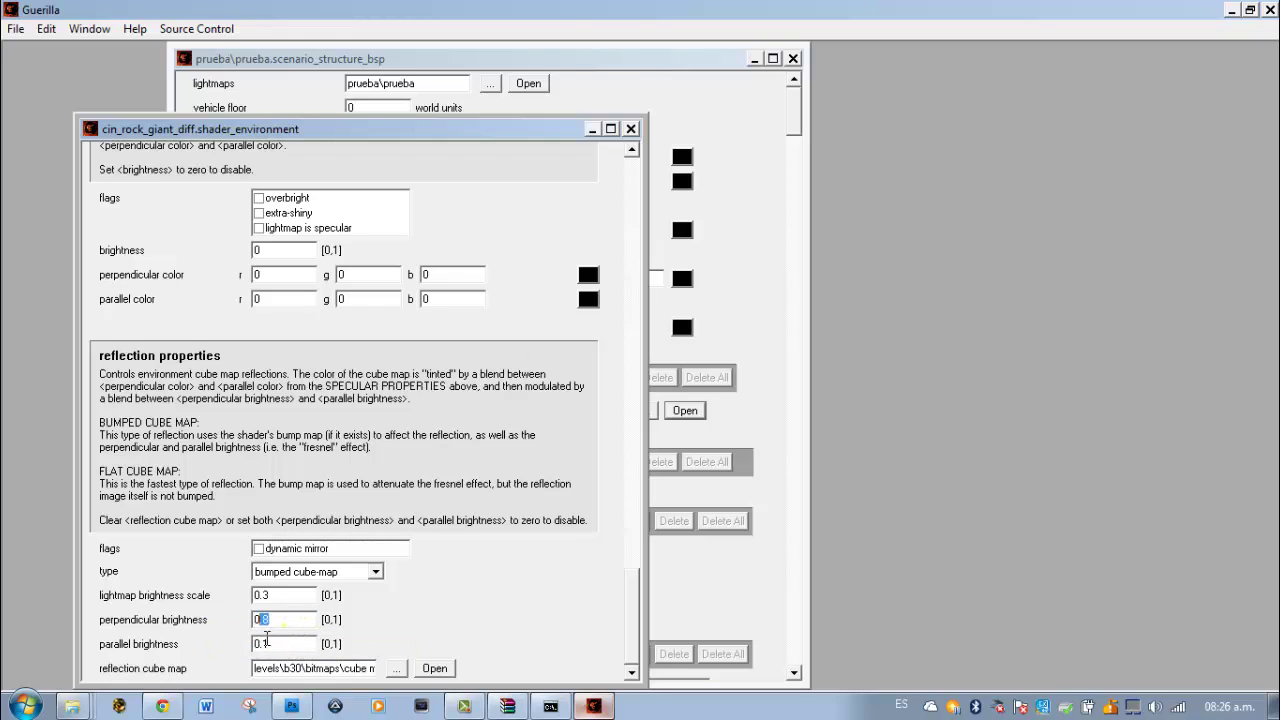
{"action": "type", "text": "0.8"}
Set the shader's specular perpendicular color to a brown with red 111, green 54 and blue 17.
{"action": "left_click", "coordinate": [580, 280]}
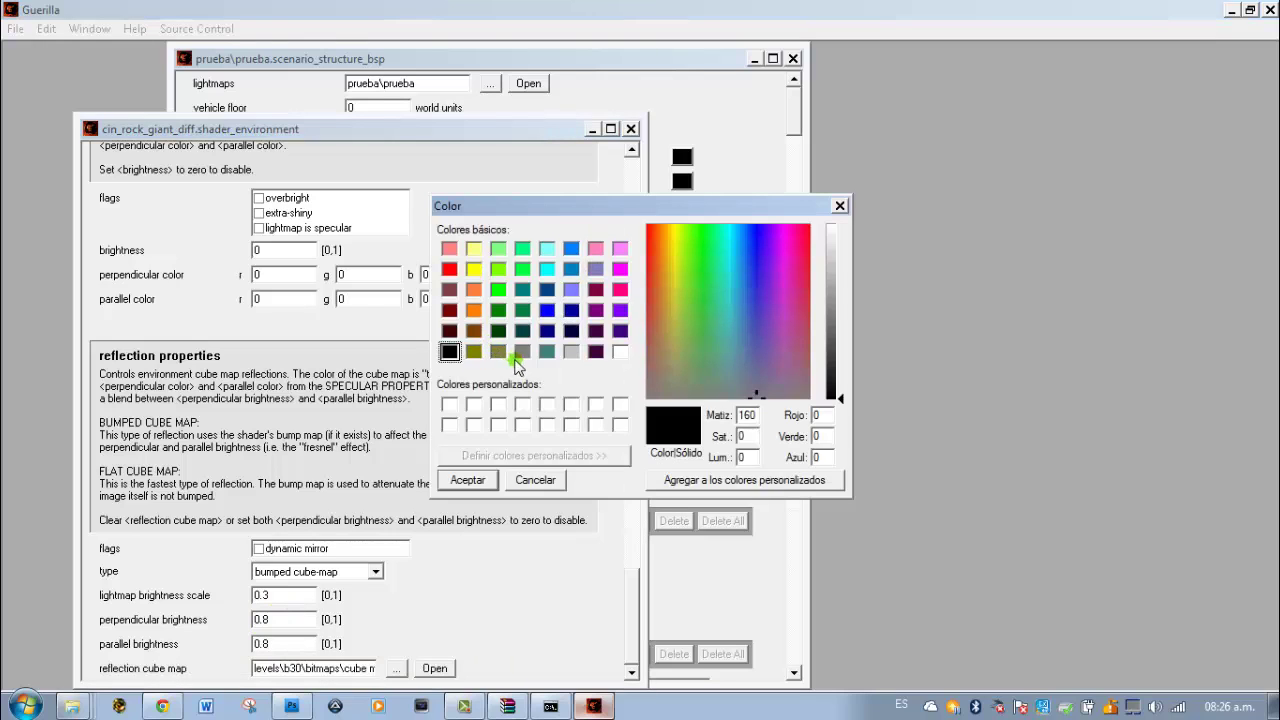
{"action": "left_click", "coordinate": [474, 331]}
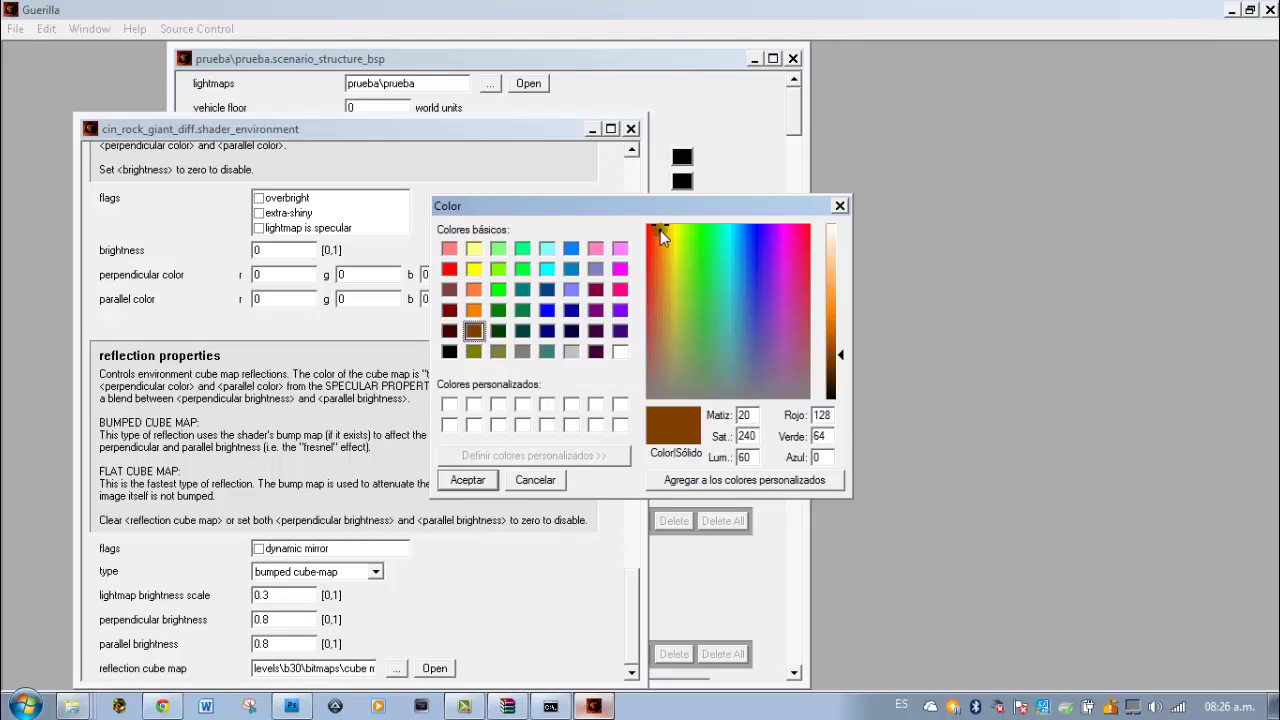
{"action": "left_click_drag", "start_coordinate": [660, 234], "coordinate": [658, 271]}
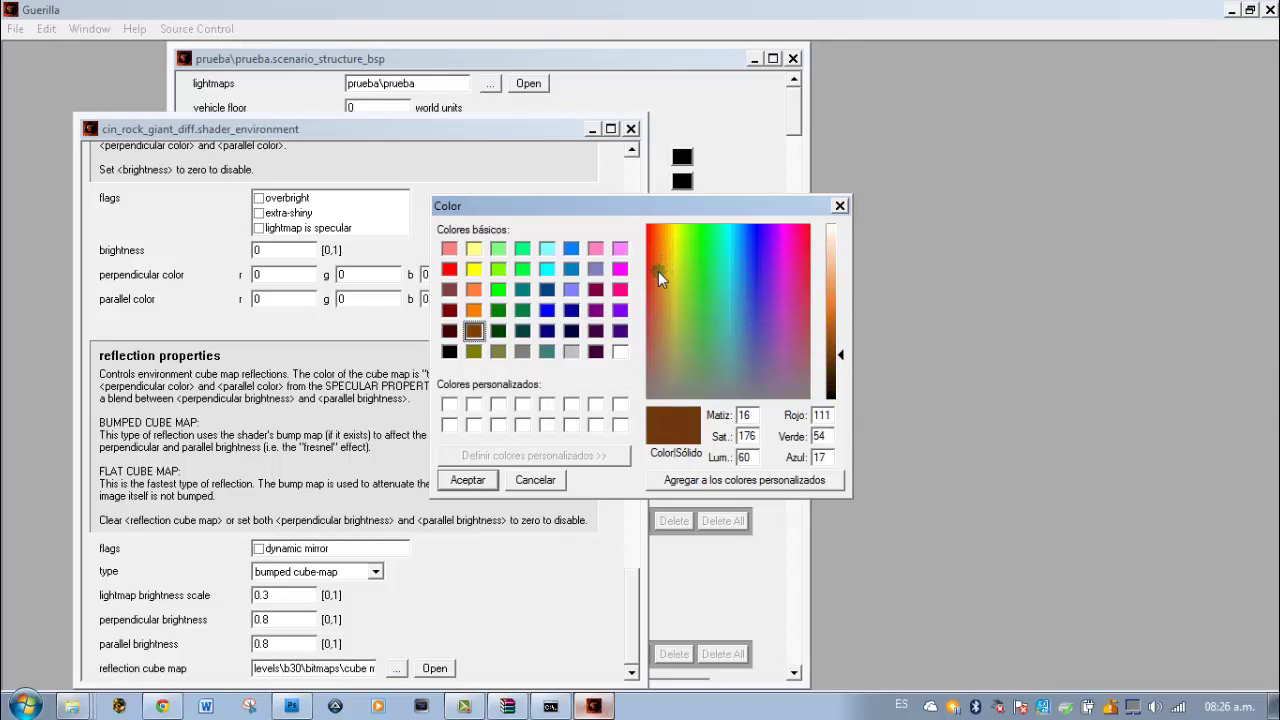
{"action": "left_click", "coordinate": [496, 480]}
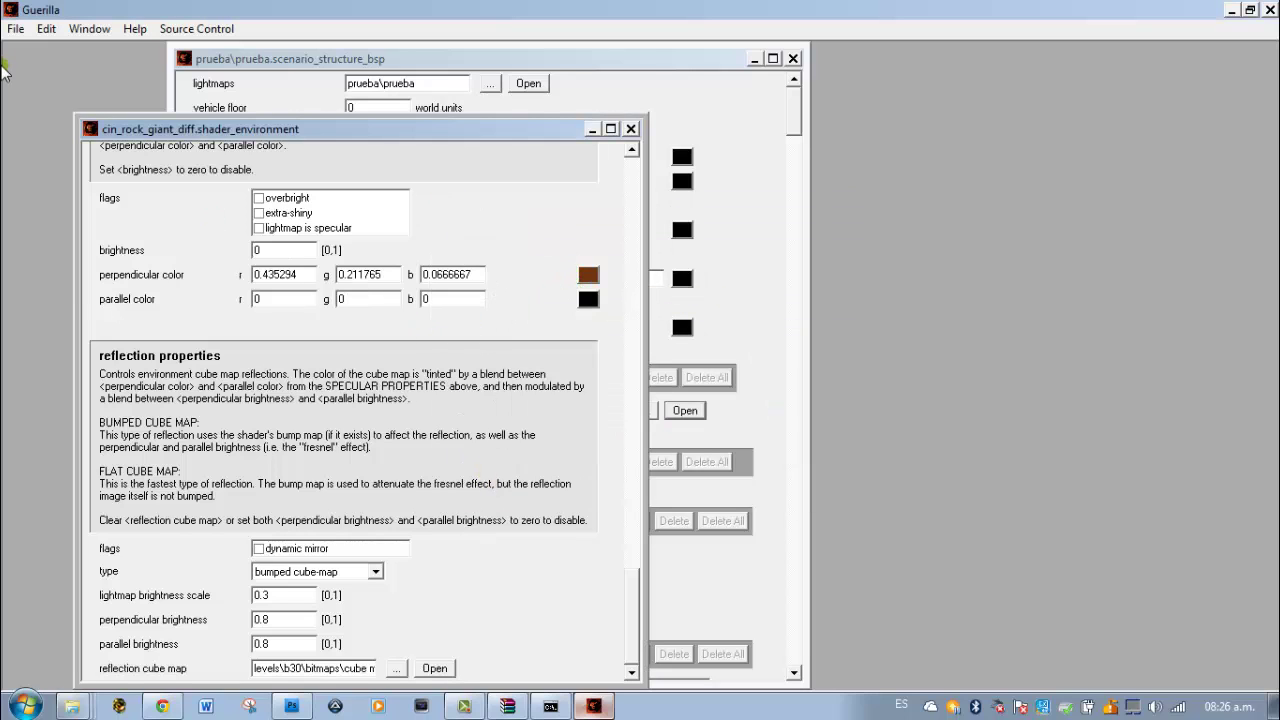
Set the shader's specular brightness to 1, and close the cin_rock_giant_diff shader with its changes saved.
{"action": "left_click", "coordinate": [15, 28]}
{"action": "left_click", "coordinate": [297, 252]}
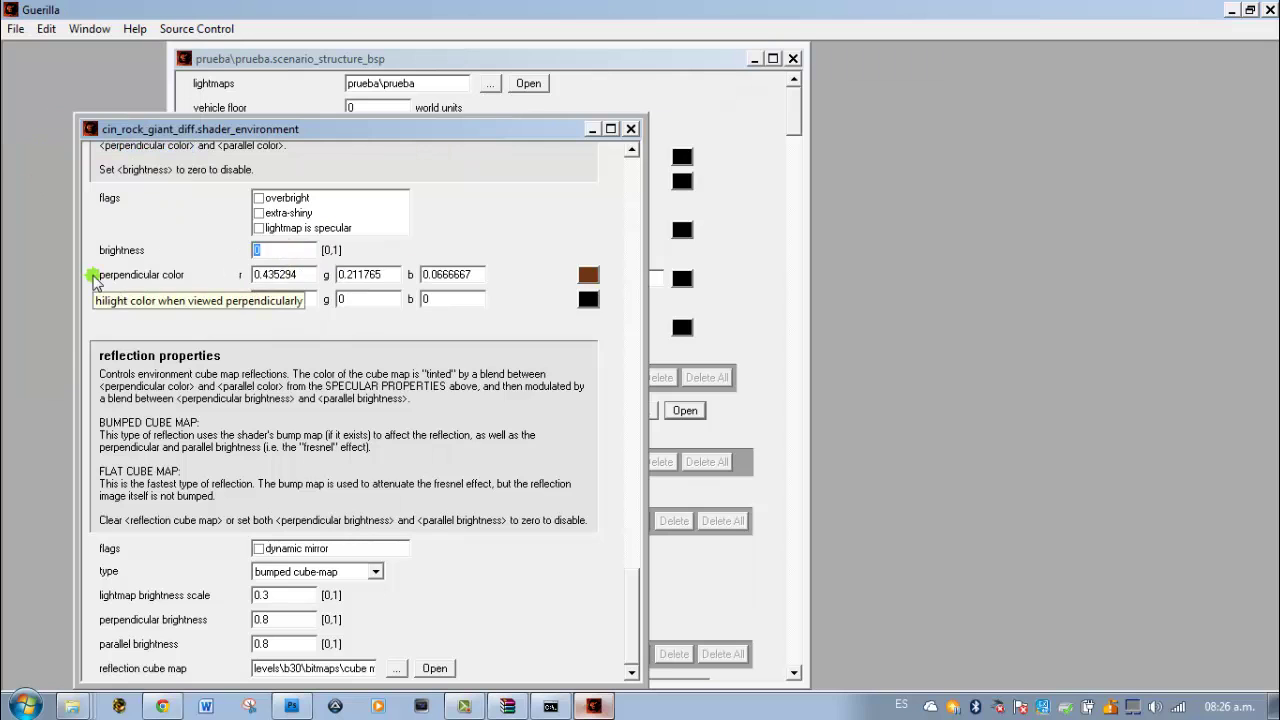
{"action": "key", "text": "ctrl+F4"}
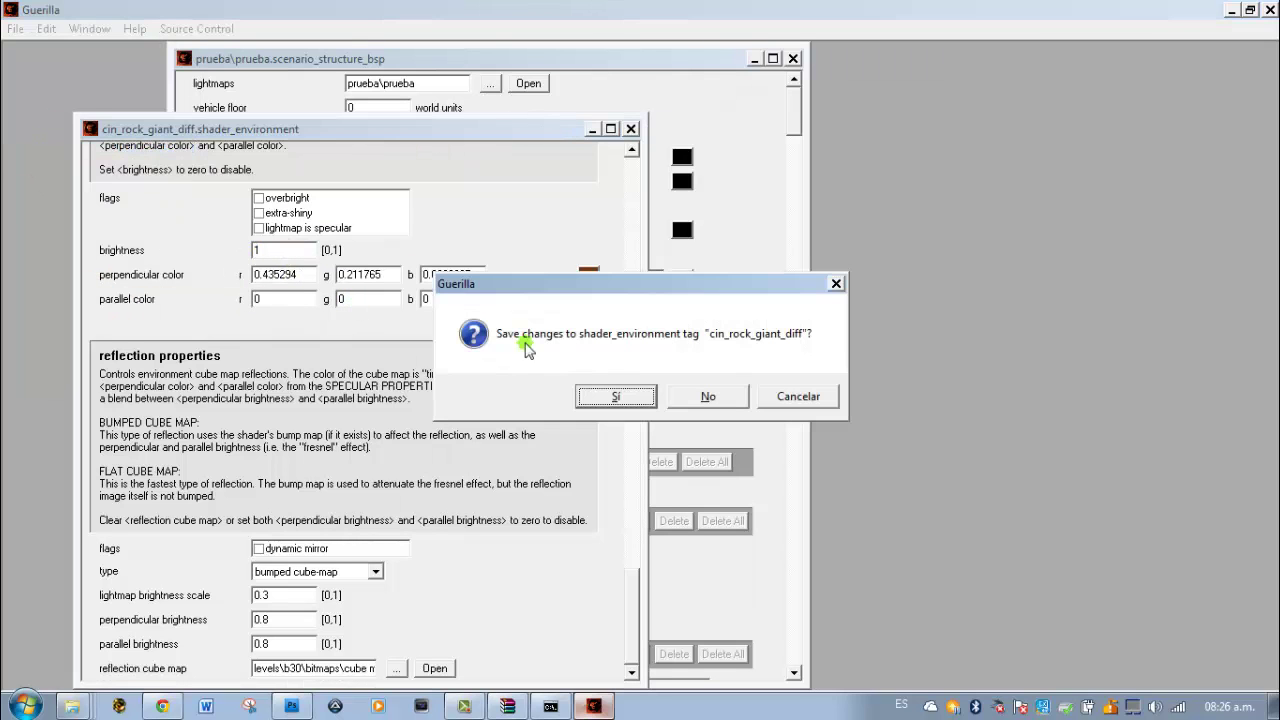
{"action": "left_click", "coordinate": [606, 394]}
Switch to the Halo Custom Edition folder, launch sapien.exe, and open prueba.scenario.
{"action": "right_click", "coordinate": [72, 706]}
{"action": "left_click", "coordinate": [78, 613]}
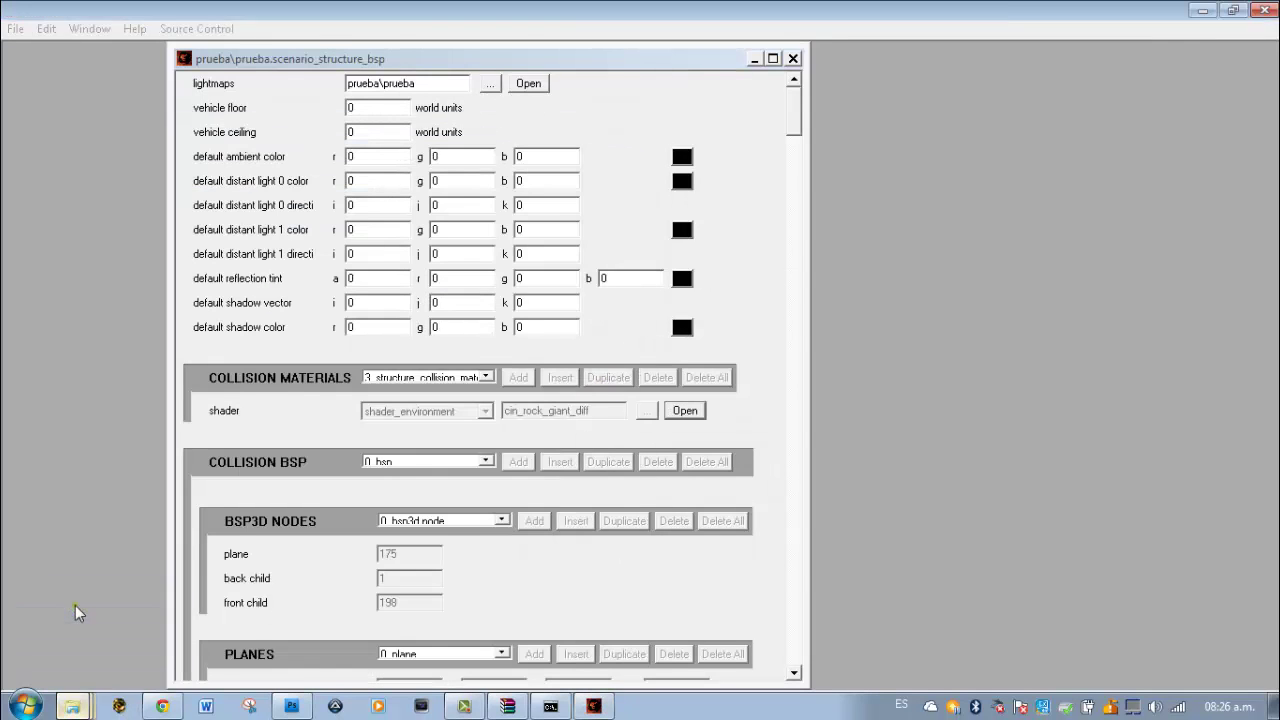
{"action": "double_click", "coordinate": [307, 580]}
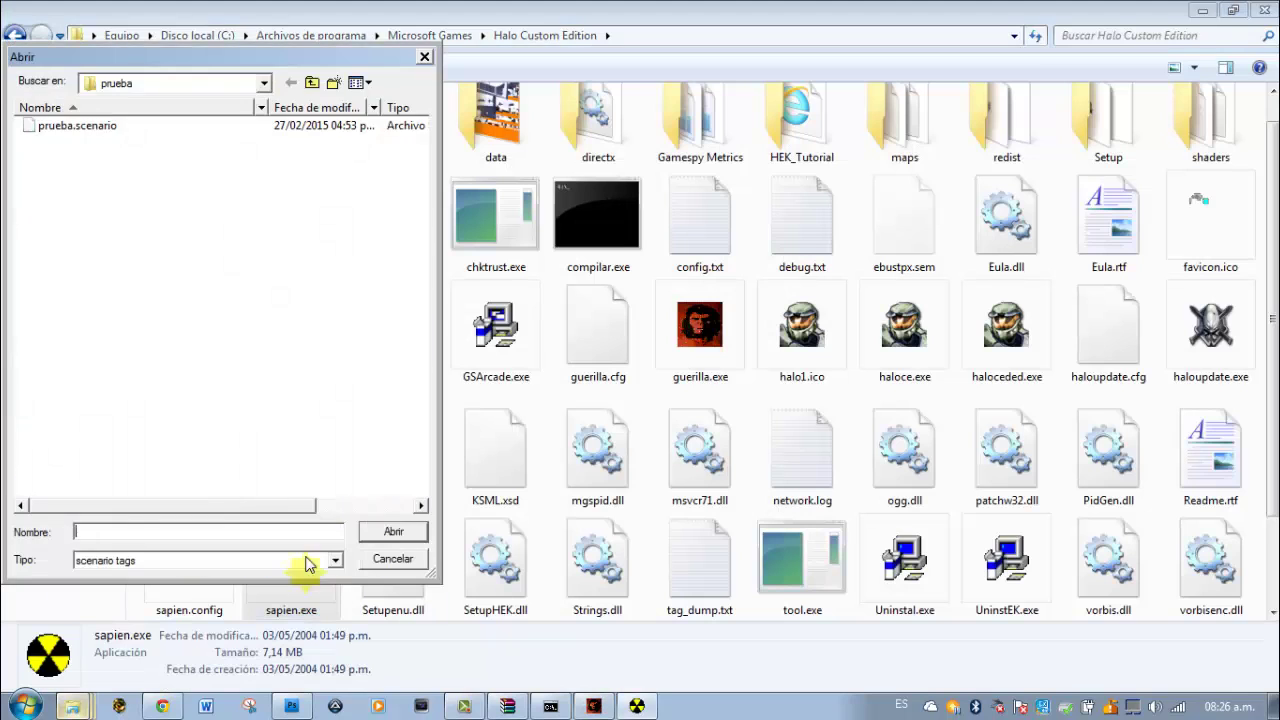
{"action": "double_click", "coordinate": [114, 128]}
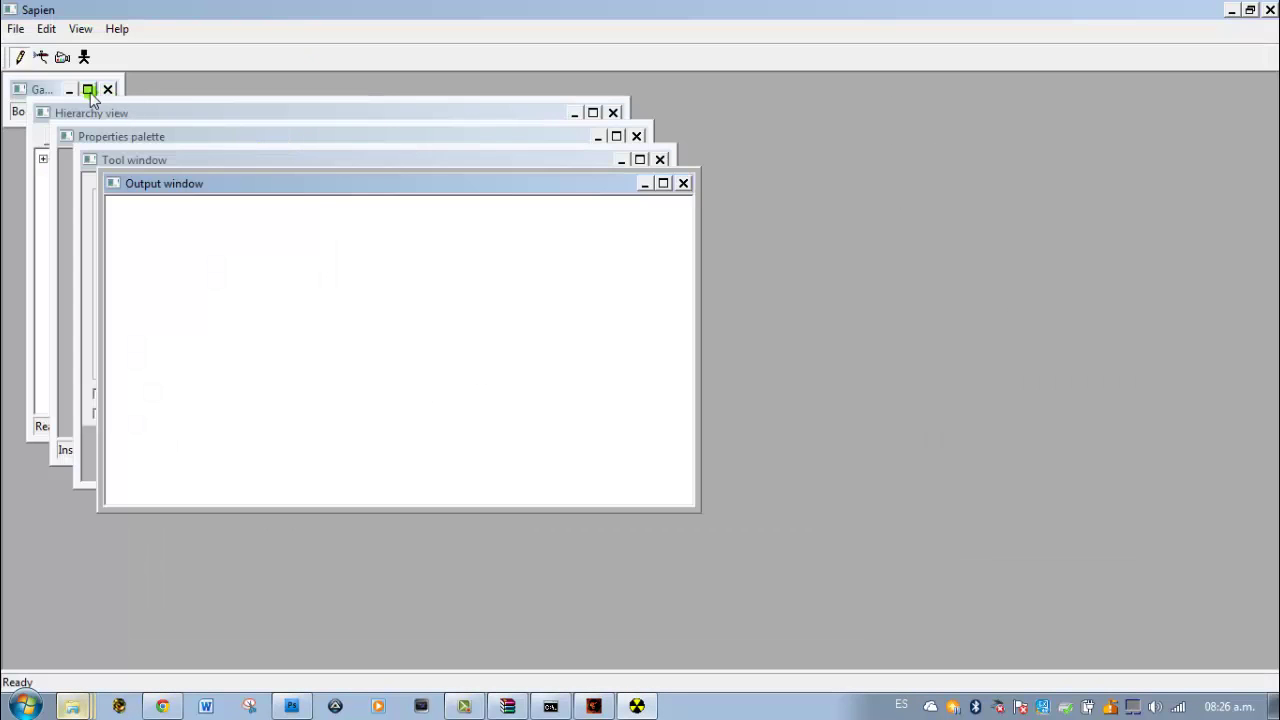
Maximize the Game window, fly at up to 40x speed around the rock walls to examine their bumped reflections, and close Sapien.
{"action": "left_click", "coordinate": [88, 90]}
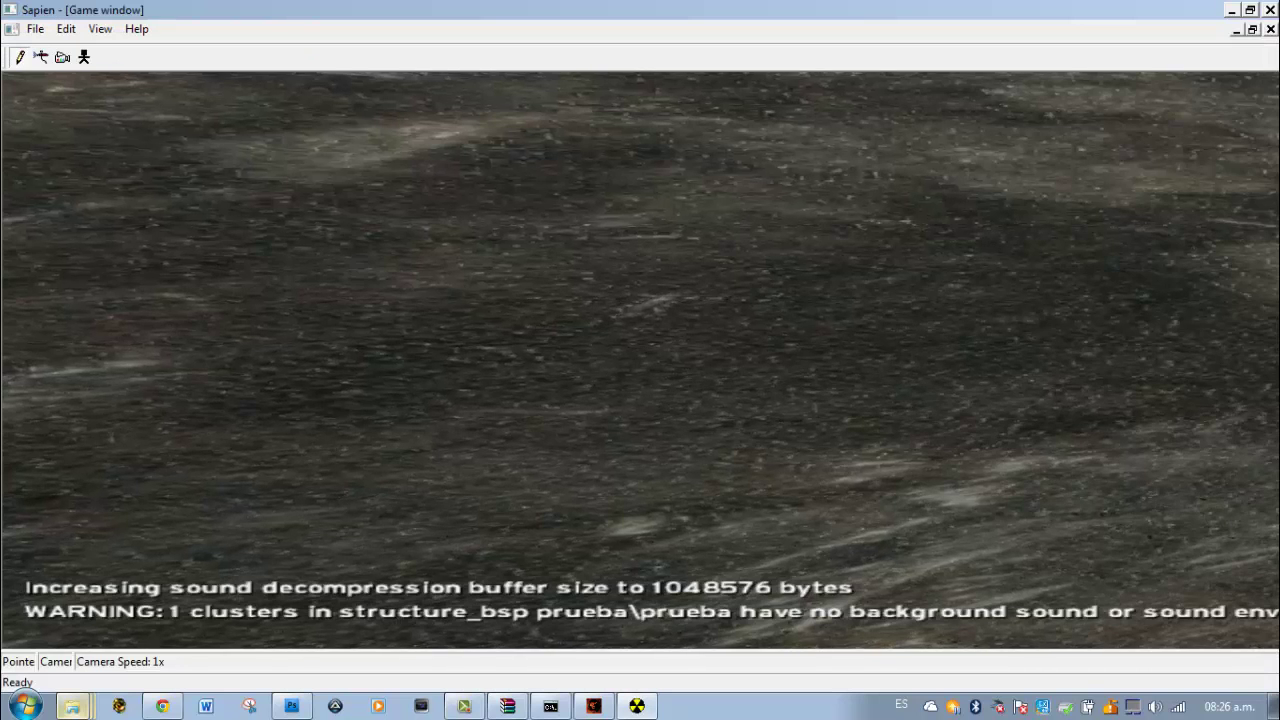
{"action": "scroll", "coordinate": [640, 360], "scroll_direction": "up", "scroll_amount": 2}
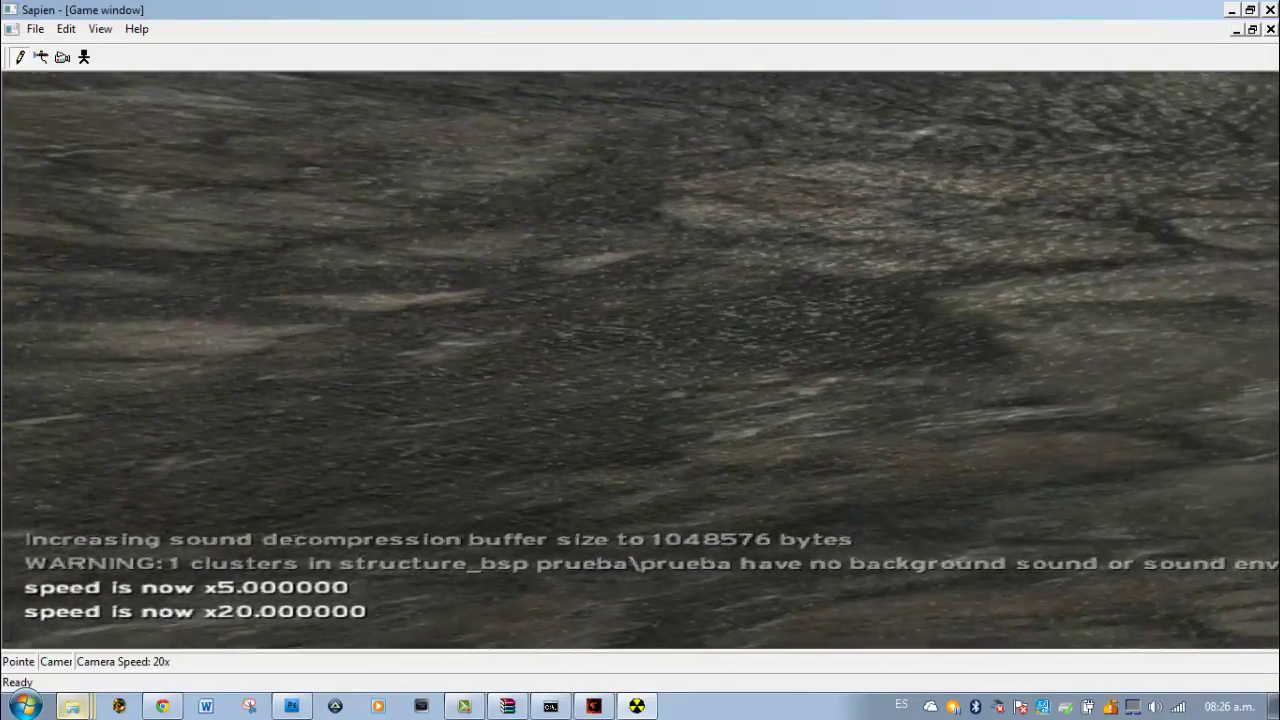
{"action": "scroll", "coordinate": [640, 360], "scroll_direction": "up", "scroll_amount": 1}
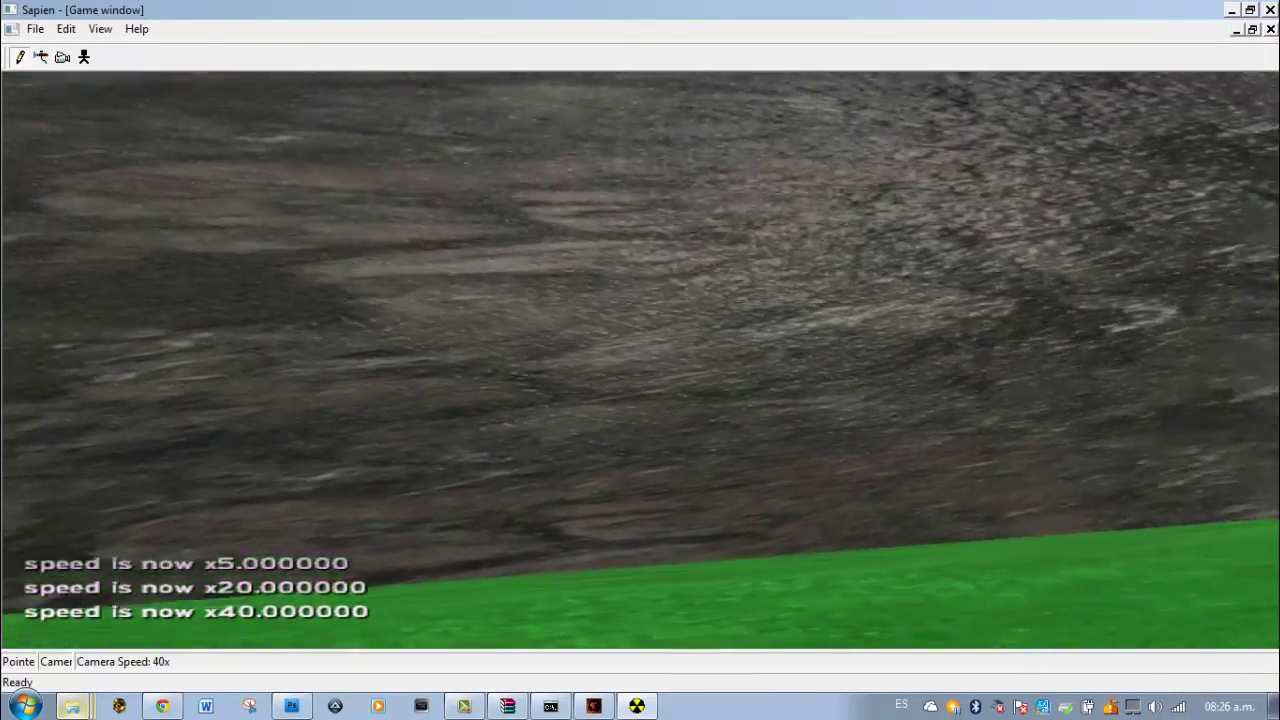
{"action": "key", "text": "w"}
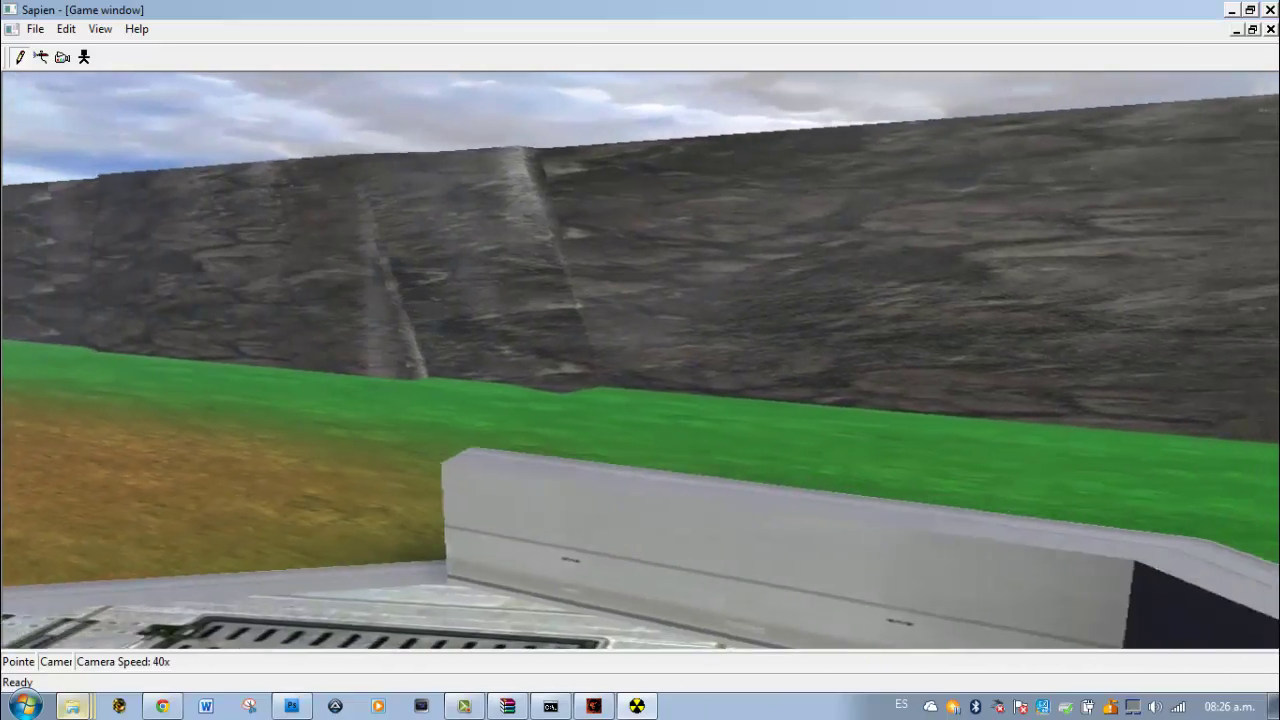
{"action": "key", "text": "w"}
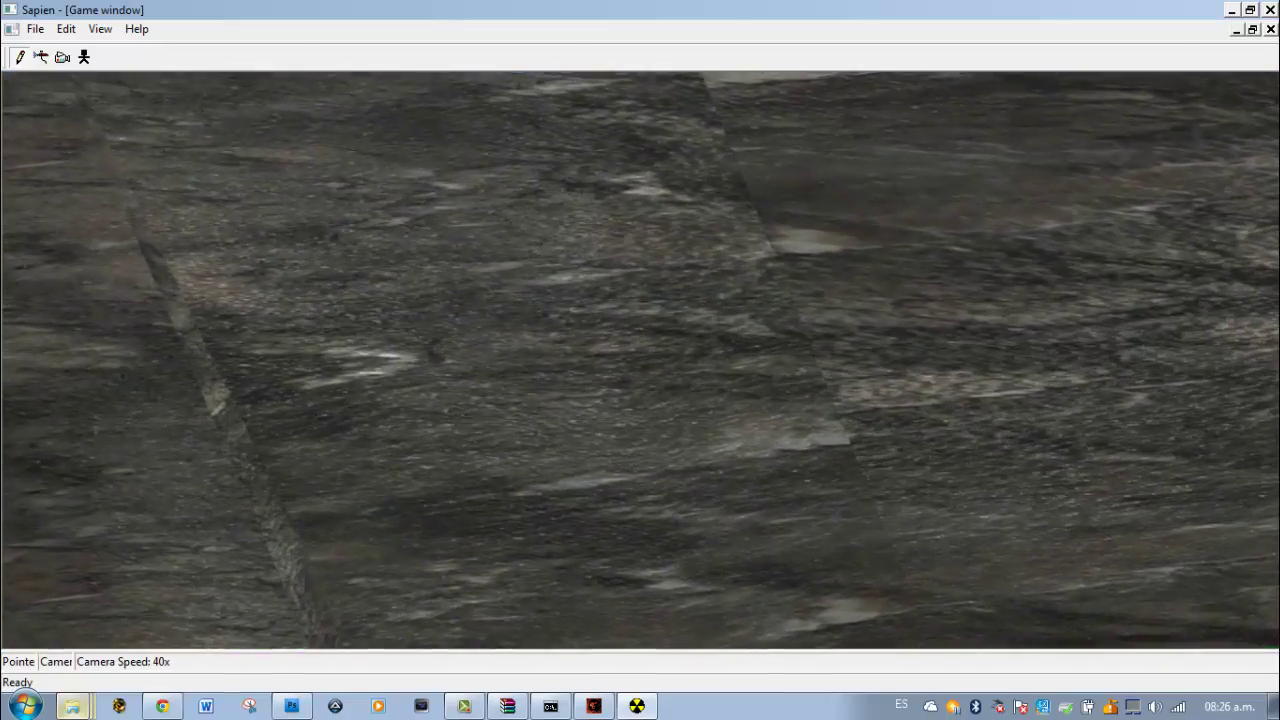
{"action": "key", "text": "s"}
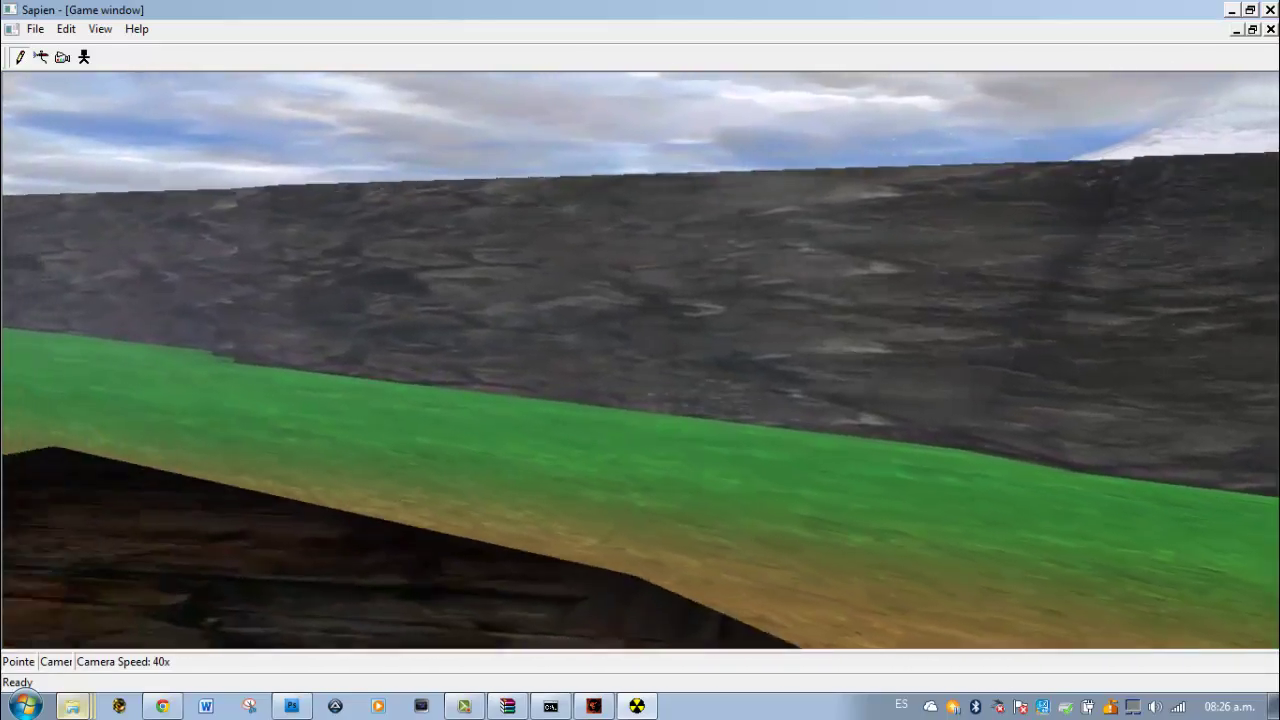
{"action": "key", "text": "w"}
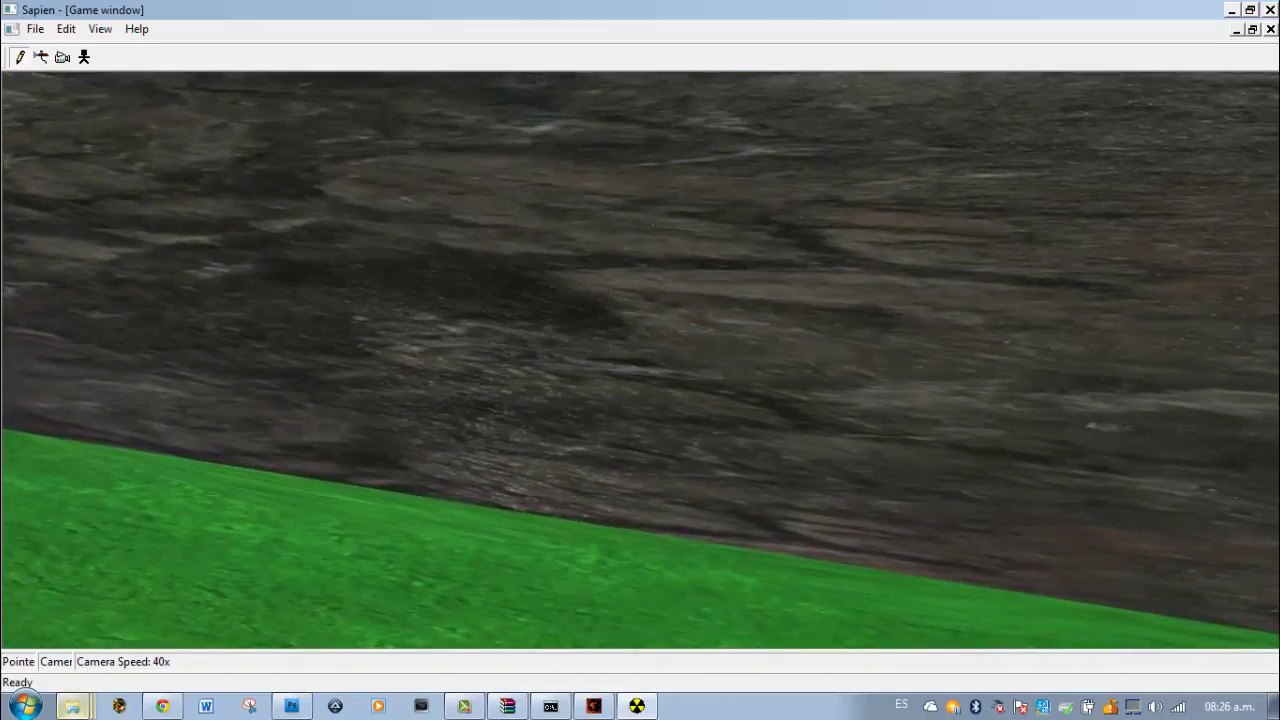
{"action": "key", "text": "Left"}
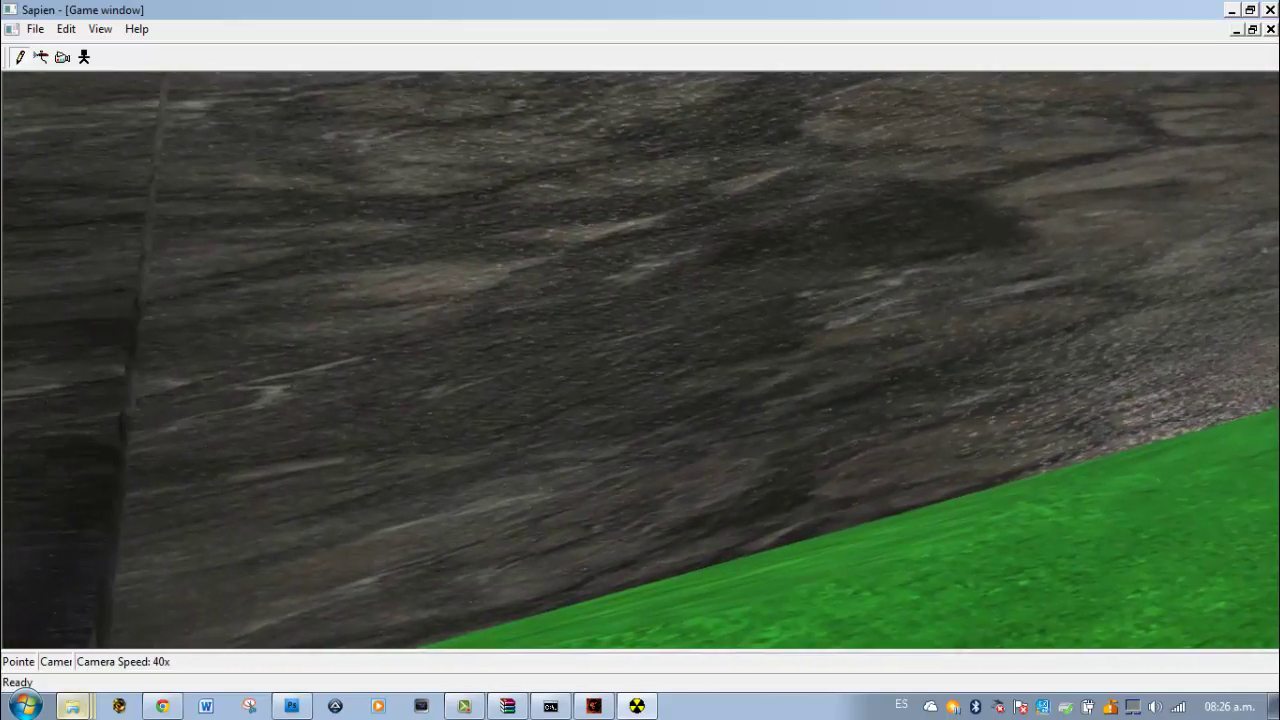
{"action": "key", "text": "Left"}
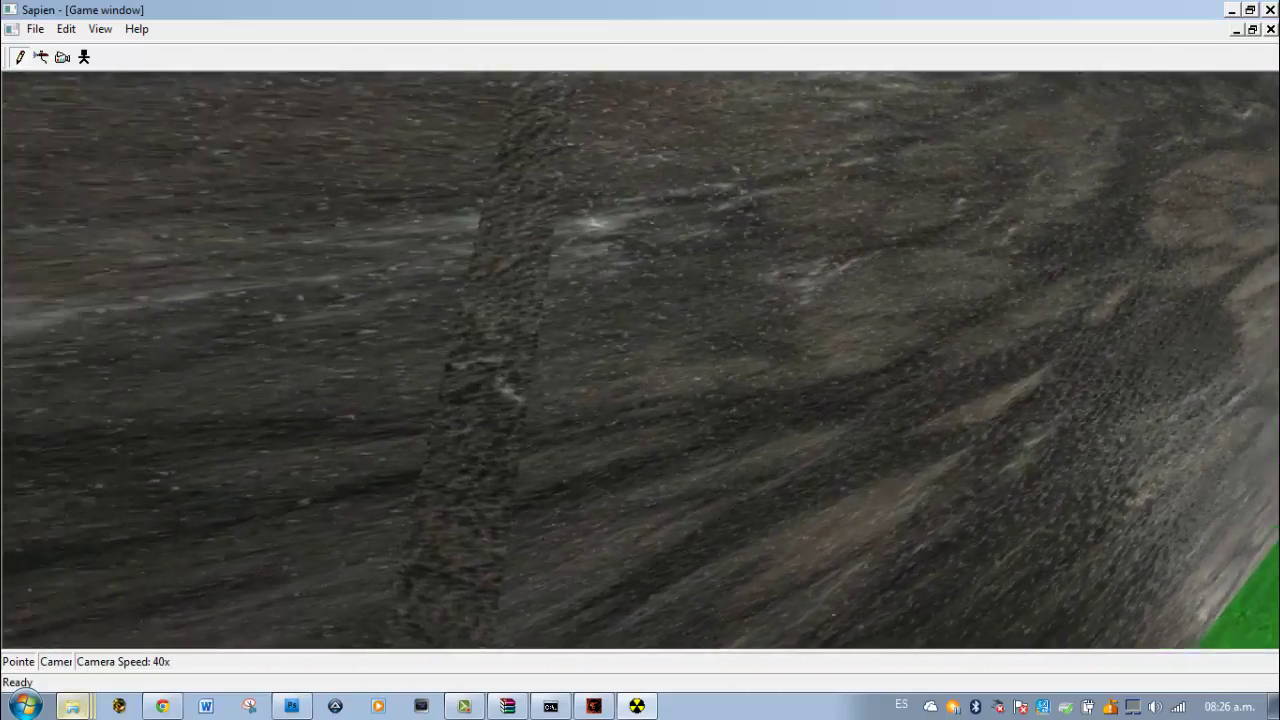
{"action": "key", "text": "Left"}
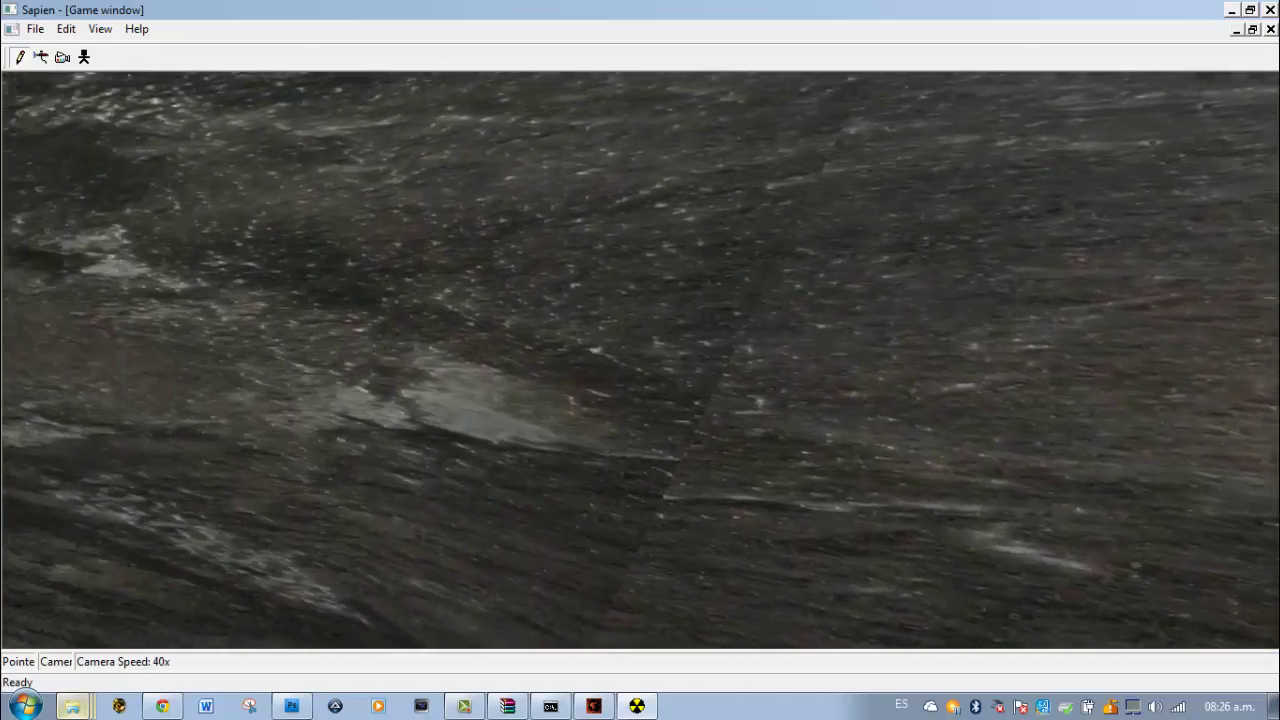
{"action": "key", "text": "Left"}
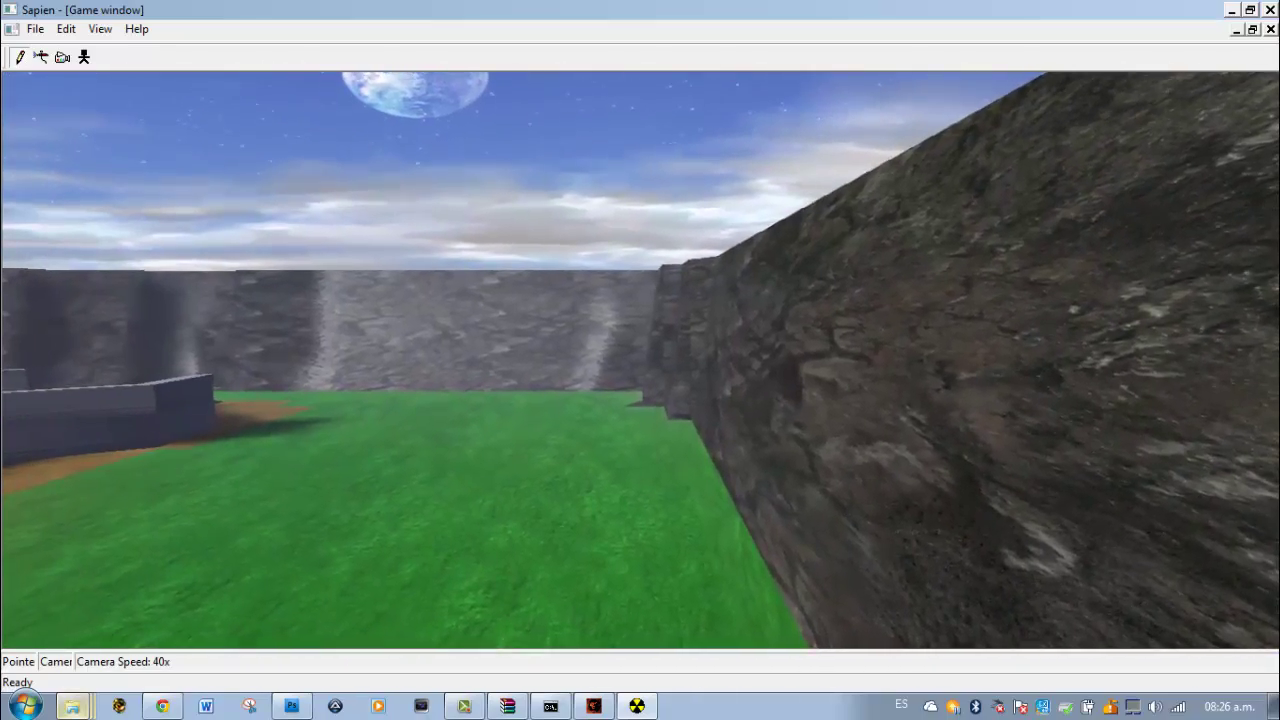
{"action": "key", "text": "Right"}
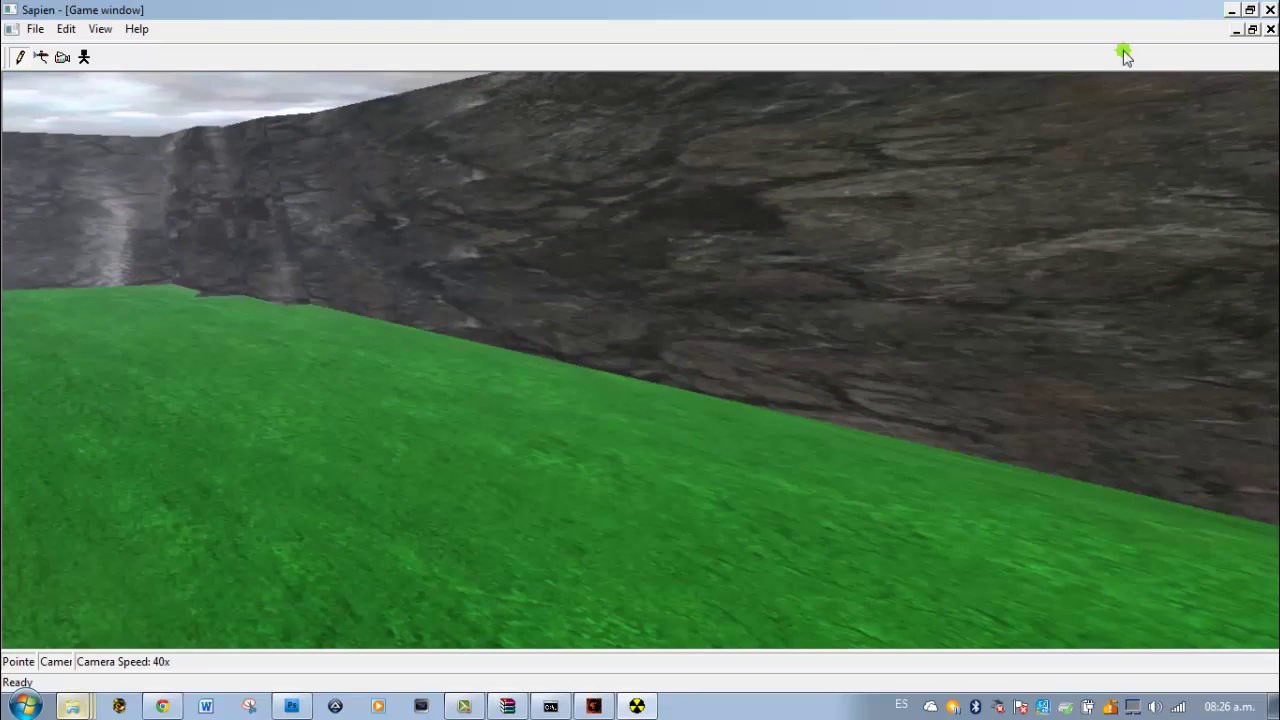
{"action": "left_click", "coordinate": [1270, 9]}
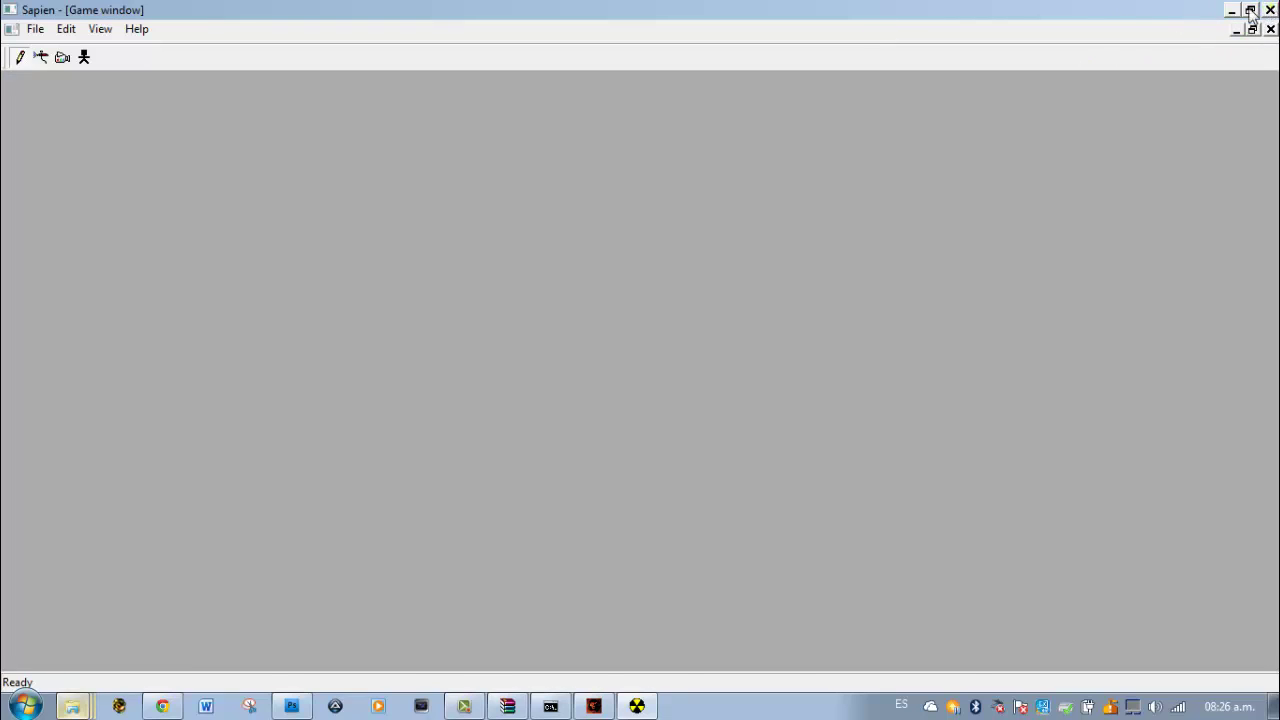